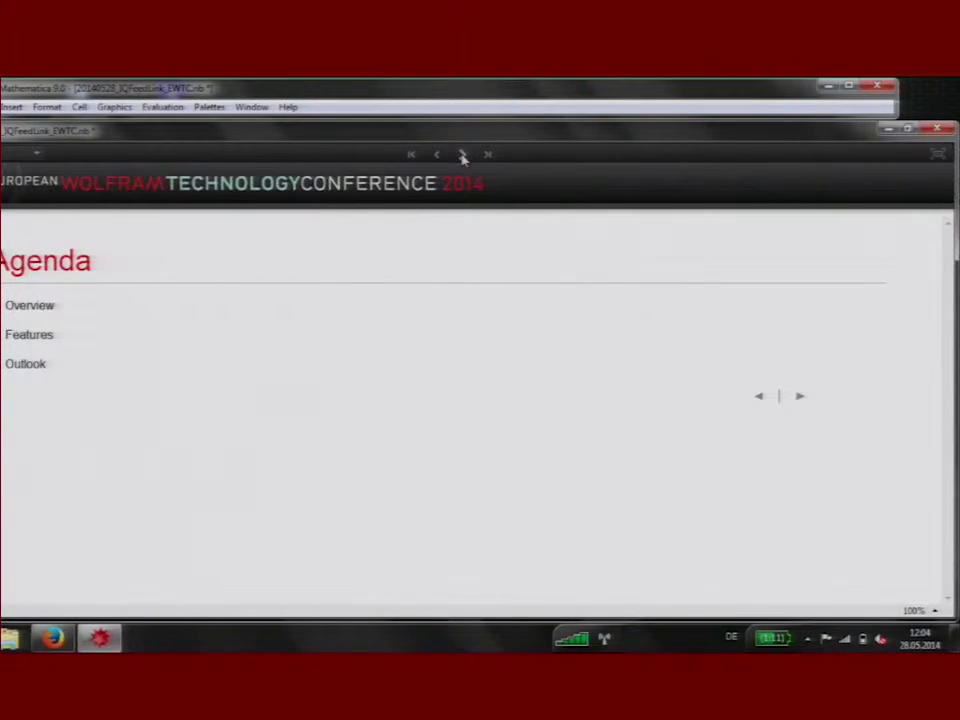
- Advance to the Overview slide describing the IQFeed link and DTN IQFeed's data feed
click(463, 157)
scroll(565, 284, down, 1)
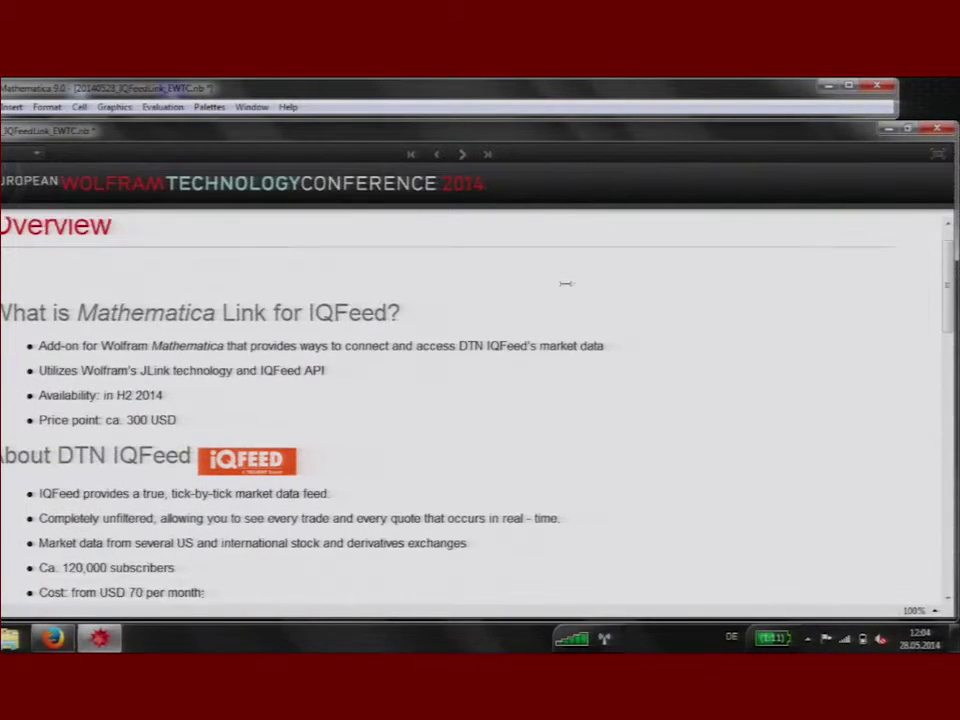
scroll(565, 284, down, 1)
scroll(565, 286, down, 1)
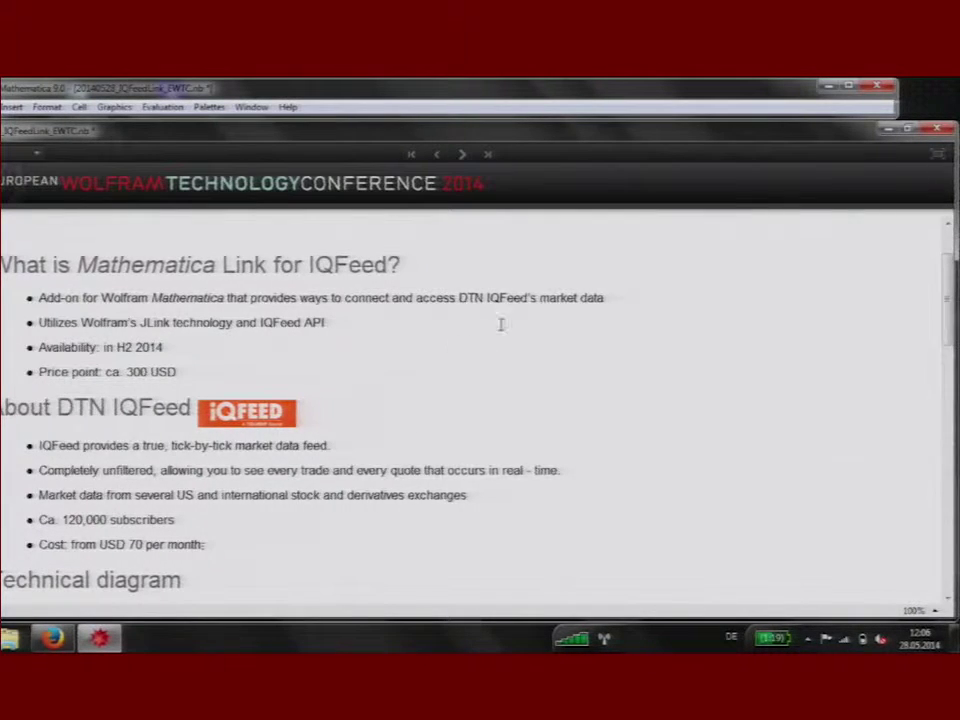
scroll(542, 297, down, 1)
scroll(542, 297, down, 3)
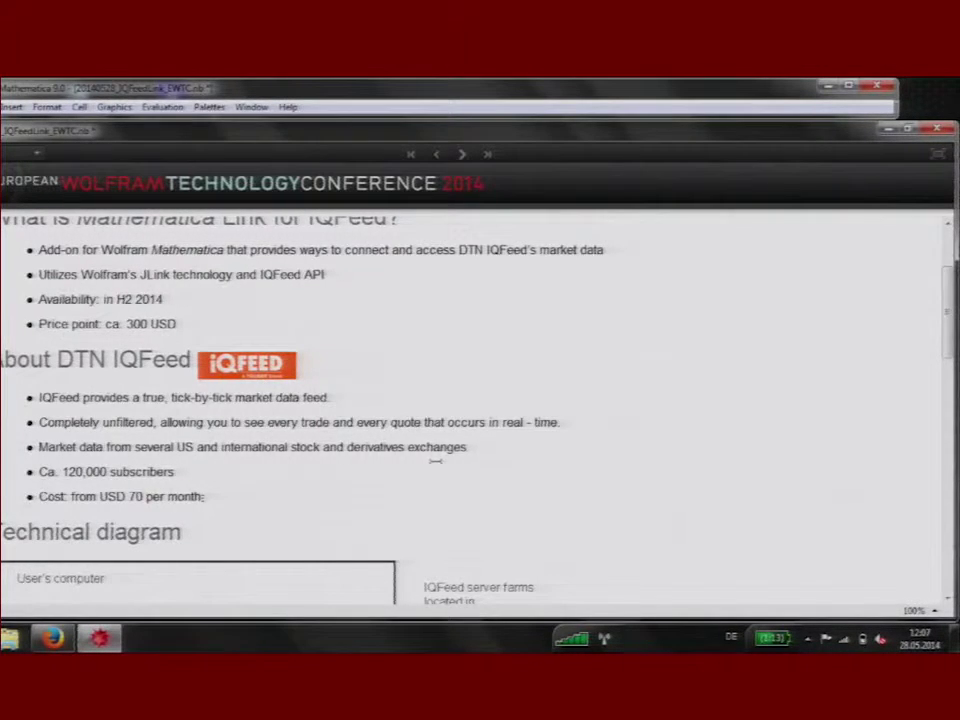
- Scroll past the Technical diagram to the Features and Requirements lists
scroll(512, 459, down, 1)
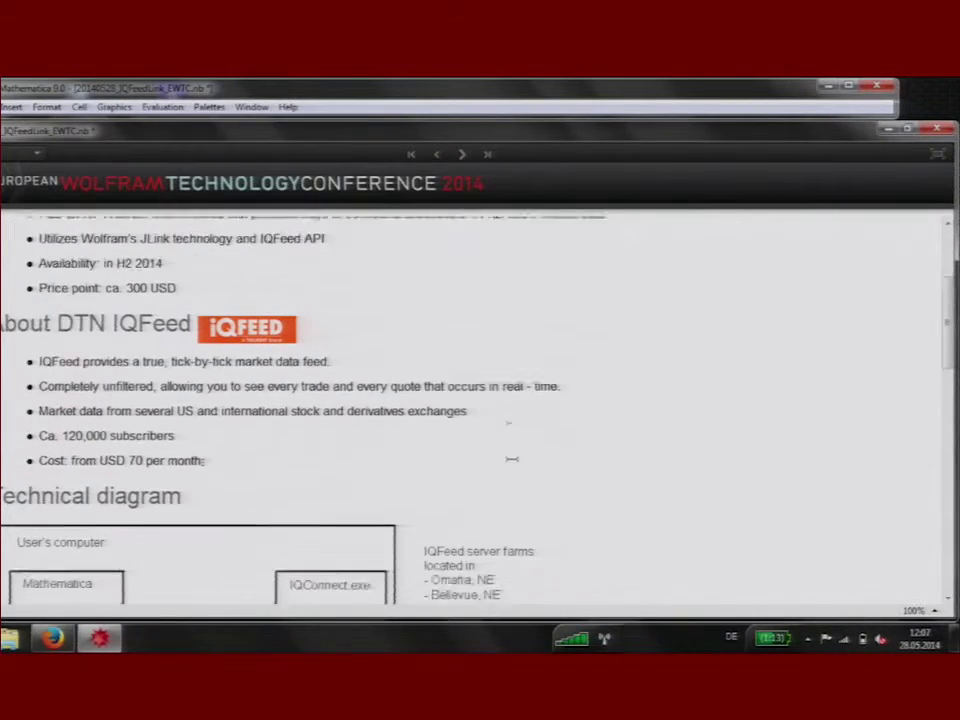
scroll(581, 381, down, 2)
scroll(639, 371, down, 4)
scroll(636, 373, down, 1)
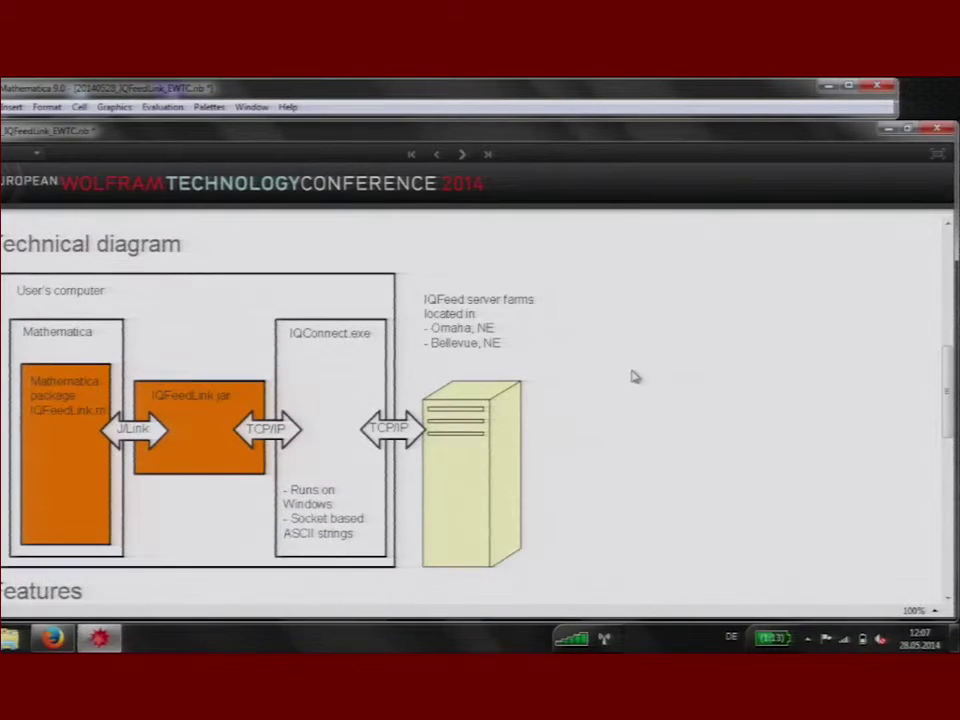
scroll(630, 374, down, 1)
scroll(628, 373, up, 1)
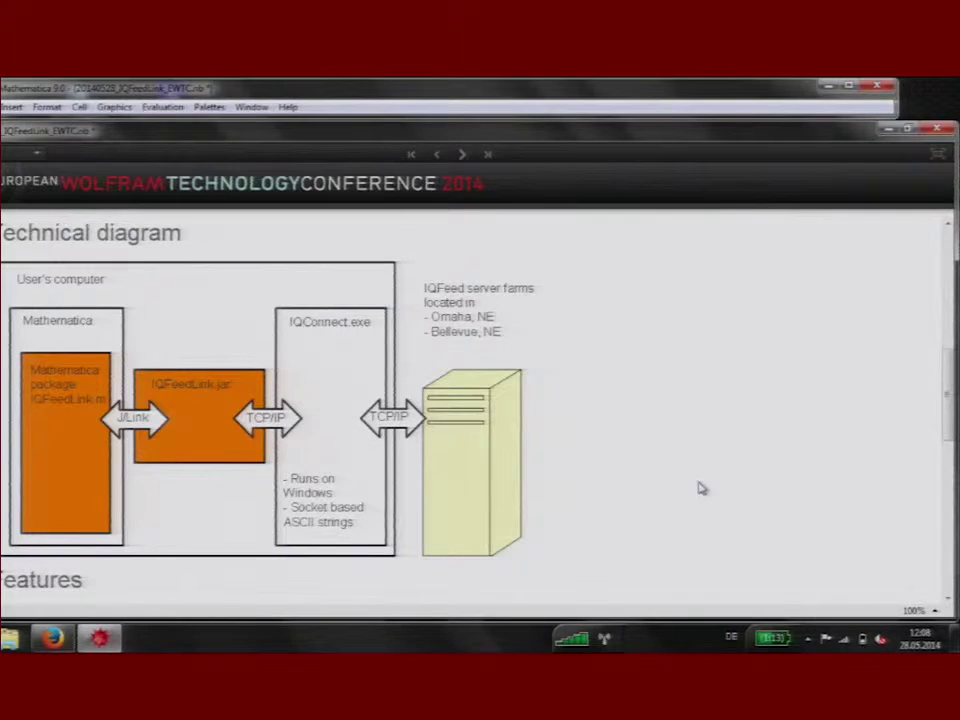
scroll(606, 400, down, 3)
scroll(607, 398, down, 1)
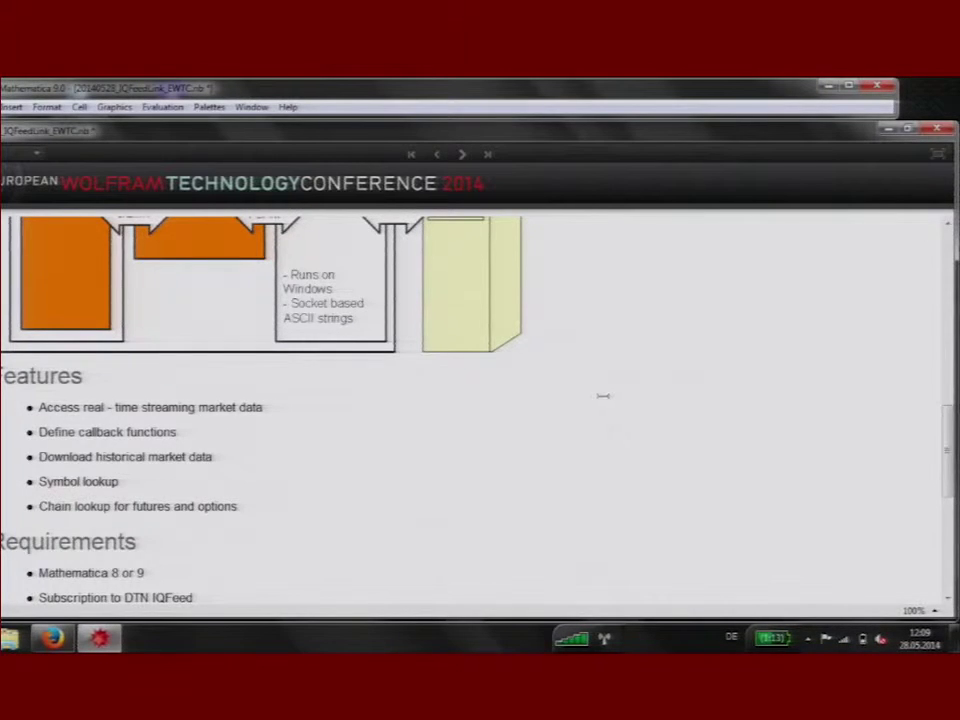
scroll(410, 390, down, 1)
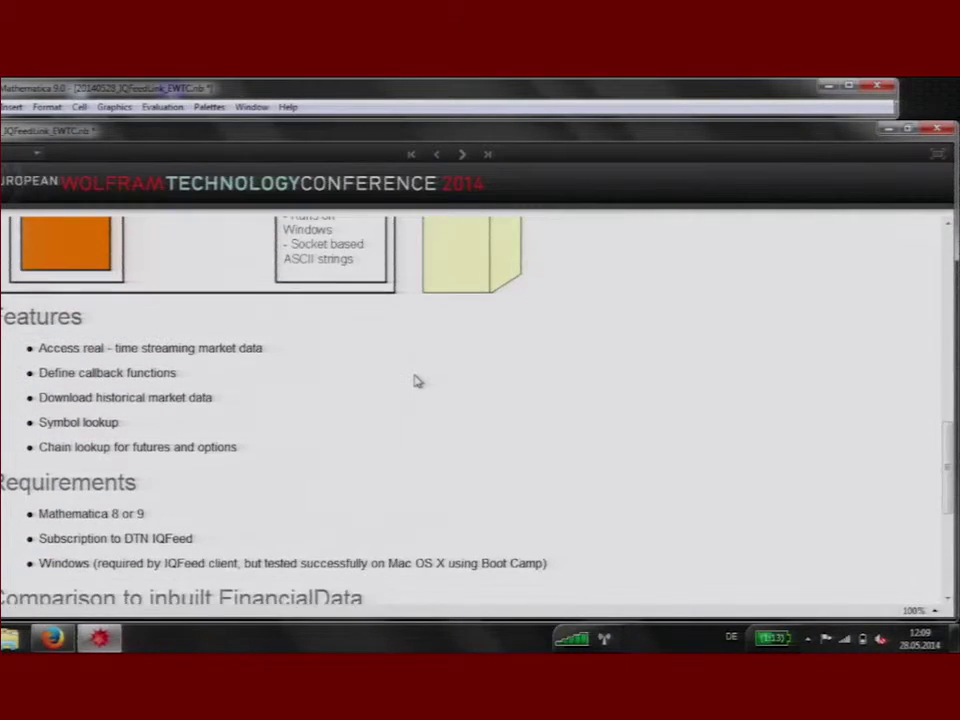
- Scroll to the Comparison to inbuilt FinancialData list with its "Frankfurt:BMW" examples
scroll(417, 381, down, 1)
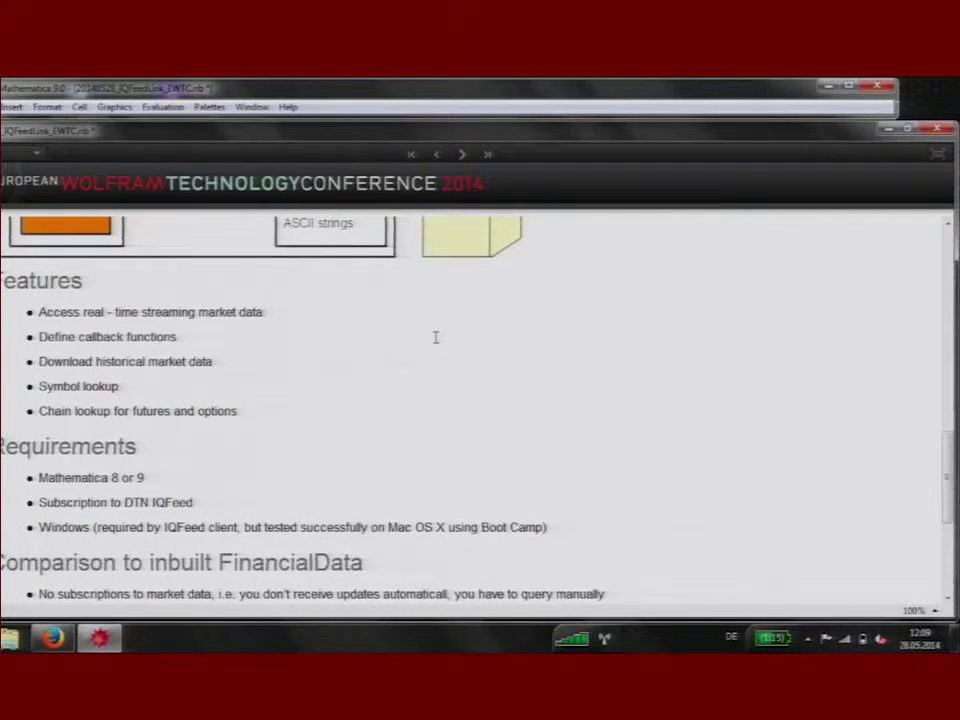
scroll(440, 369, down, 2)
scroll(438, 372, down, 3)
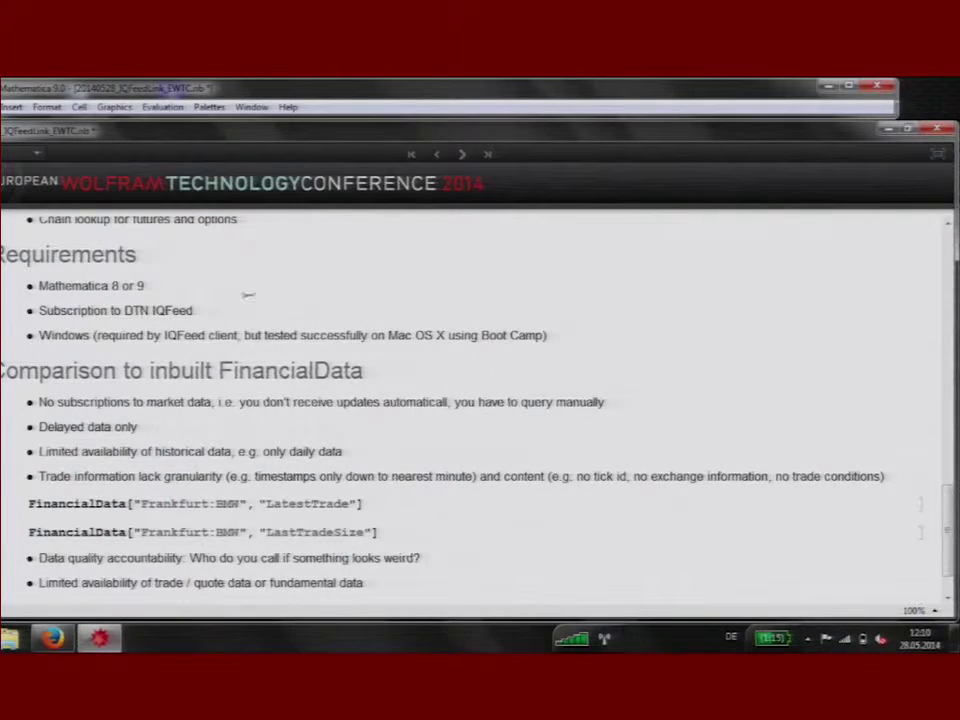
scroll(470, 370, down, 1)
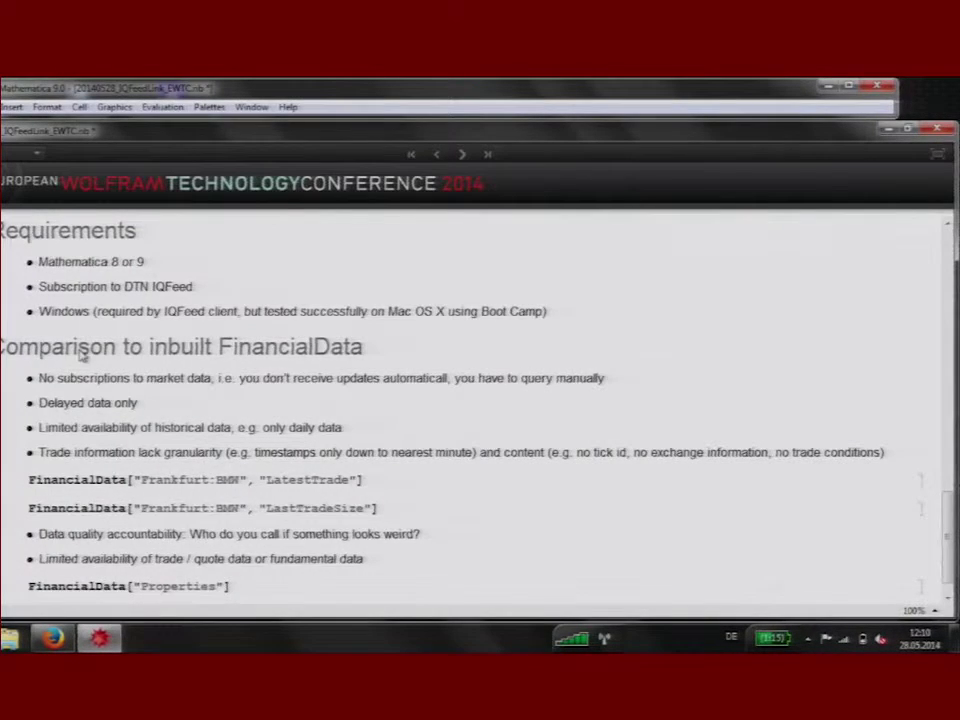
scroll(495, 360, down, 1)
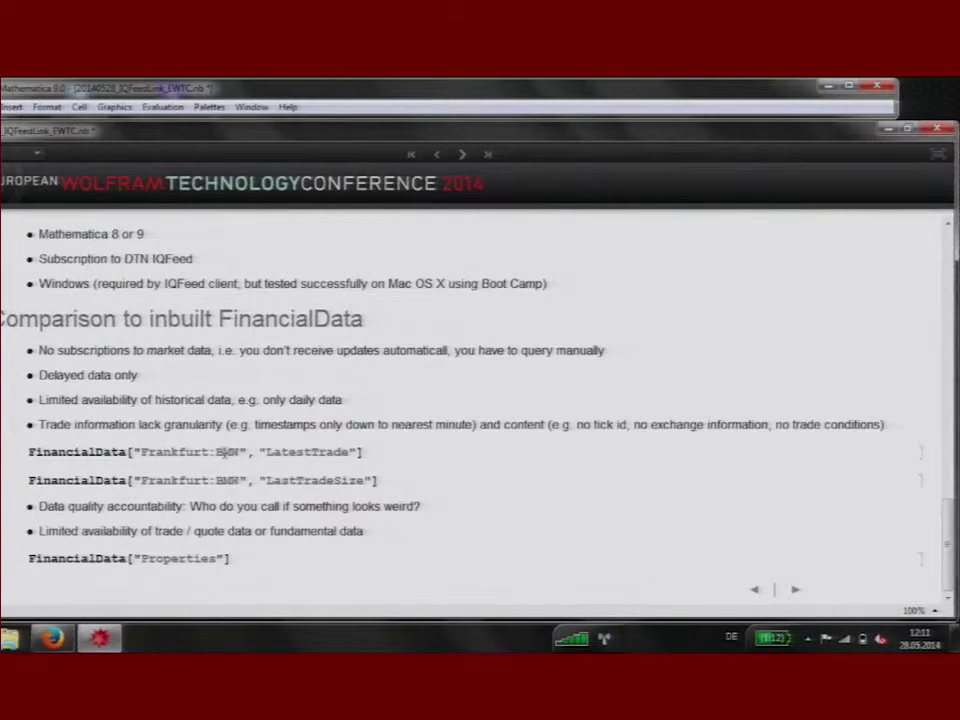
click(365, 454)
- Evaluate FinancialData["Frankfurt:BMW", "LatestTrade"] twice, returning the 91.65 trade price
key(shift+Return)
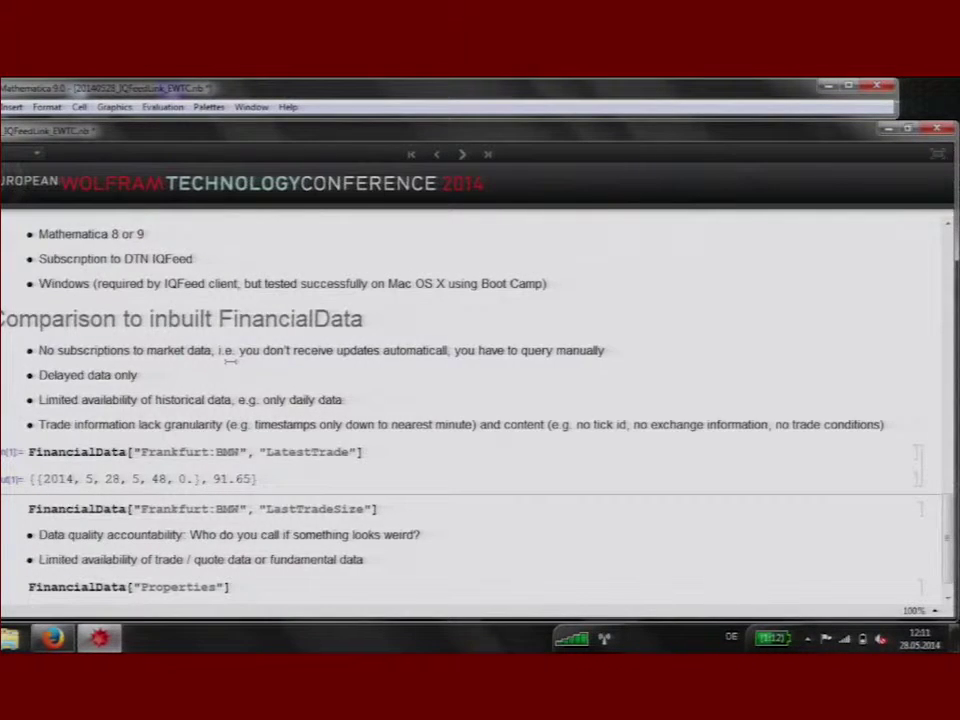
scroll(350, 300, up, 1)
click(423, 460)
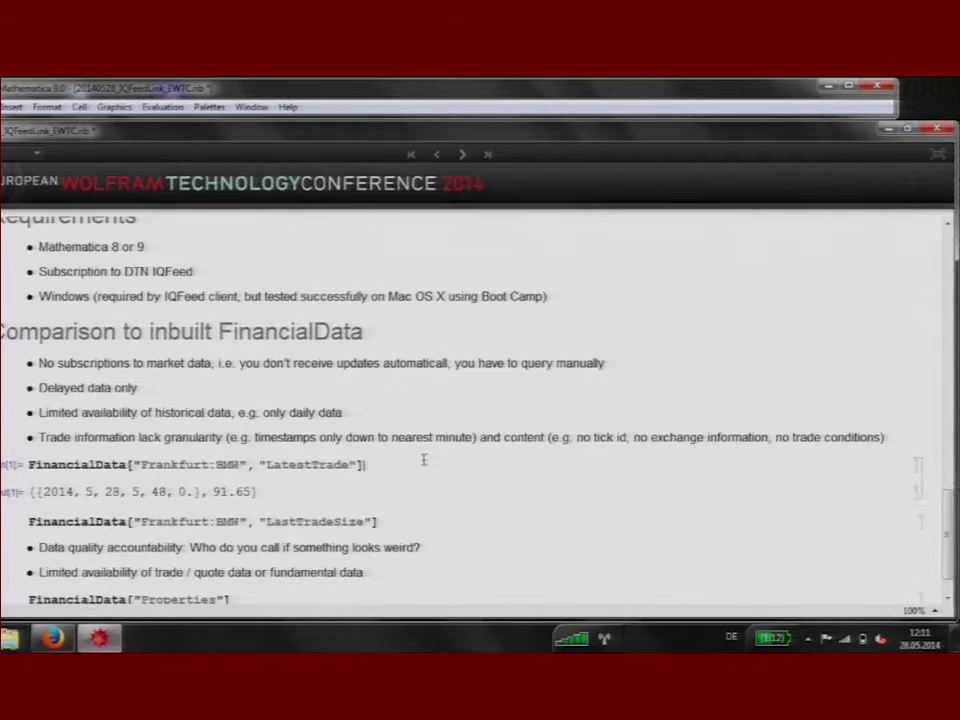
key(shift+Return)
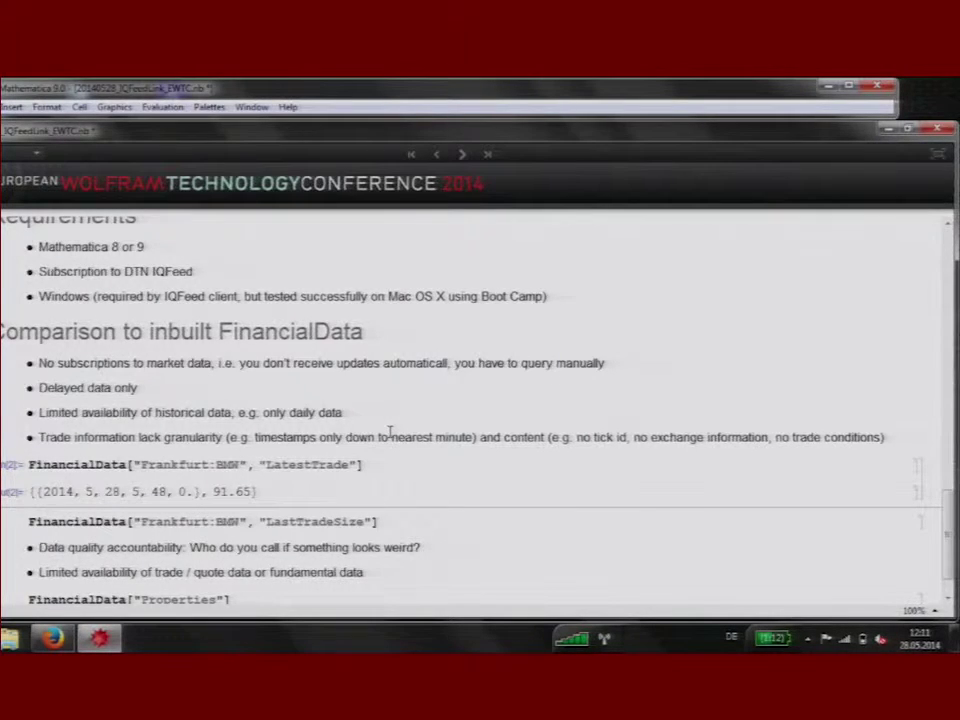
- Highlight the minute value 48 in the latest-trade timestamp
scroll(176, 421, down, 1)
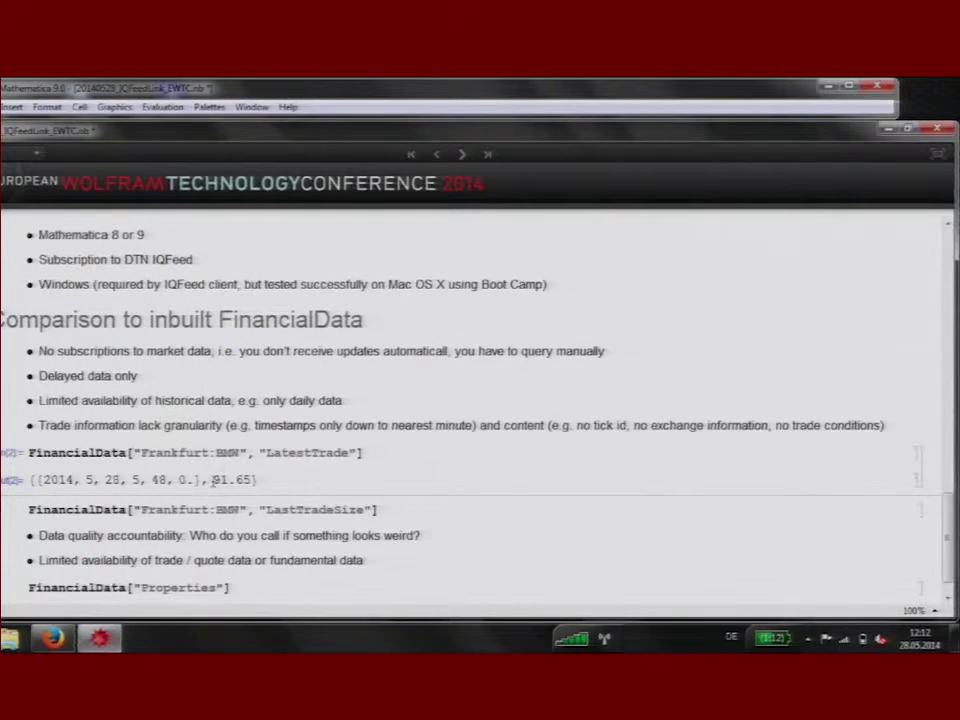
scroll(160, 400, down, 1)
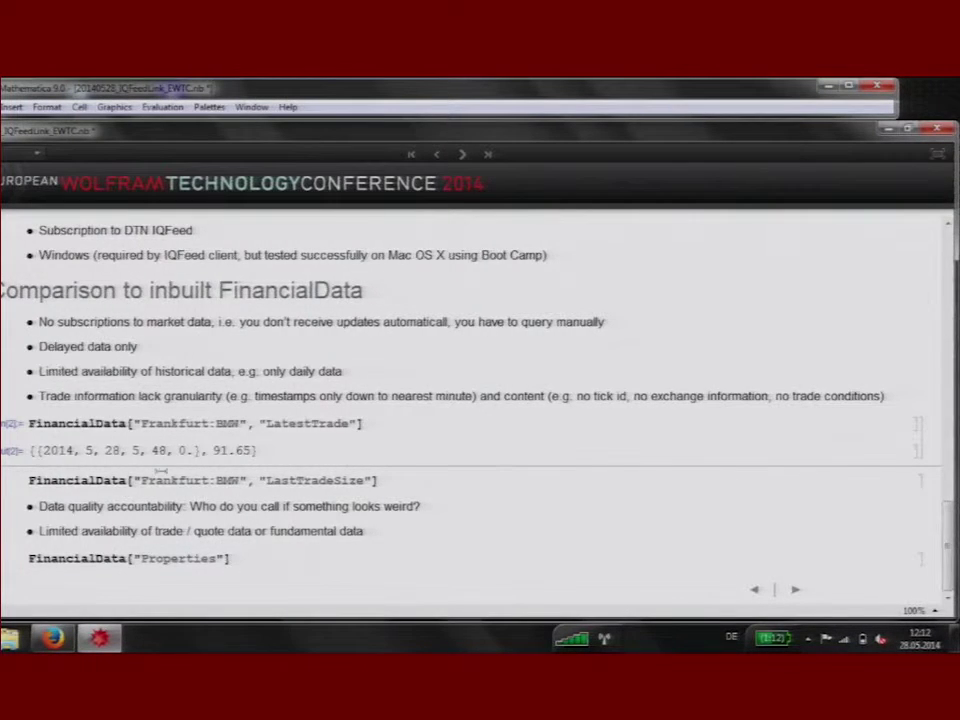
double_click(157, 451)
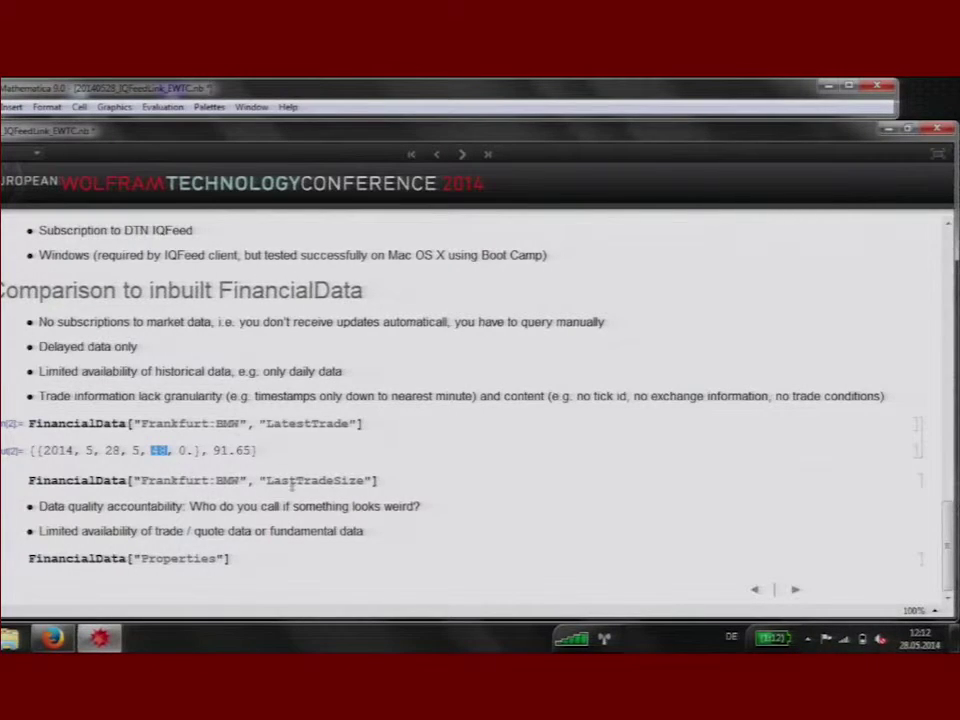
click(389, 483)
- Evaluate FinancialData["Properties"] to list properties from Ask through YearPERatioEstimate
click(296, 559)
key(shift+Return)
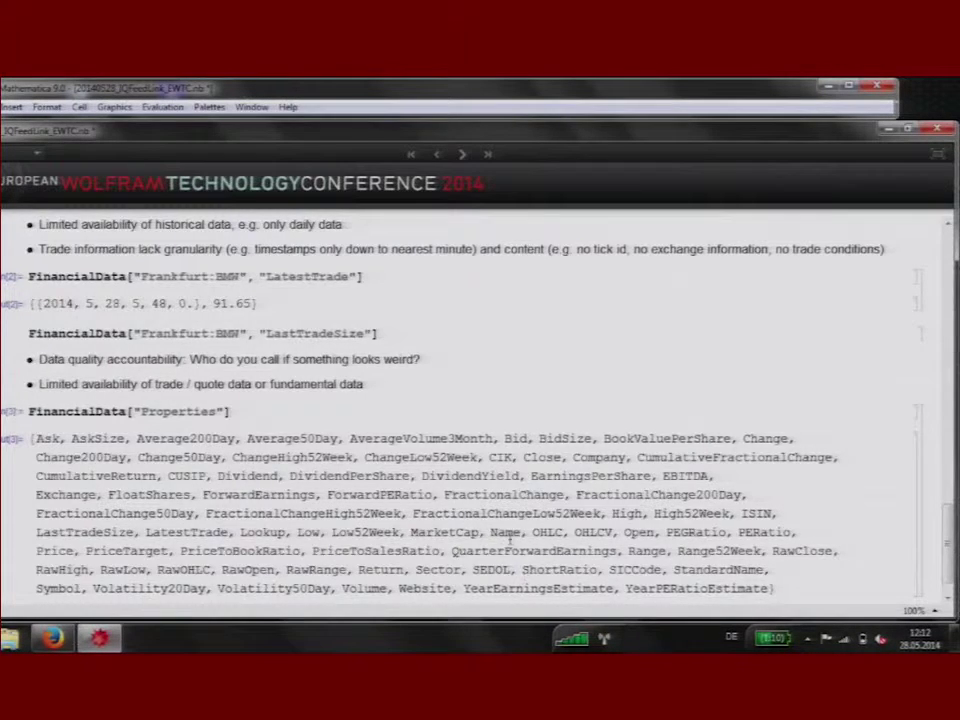
scroll(480, 525, down, 1)
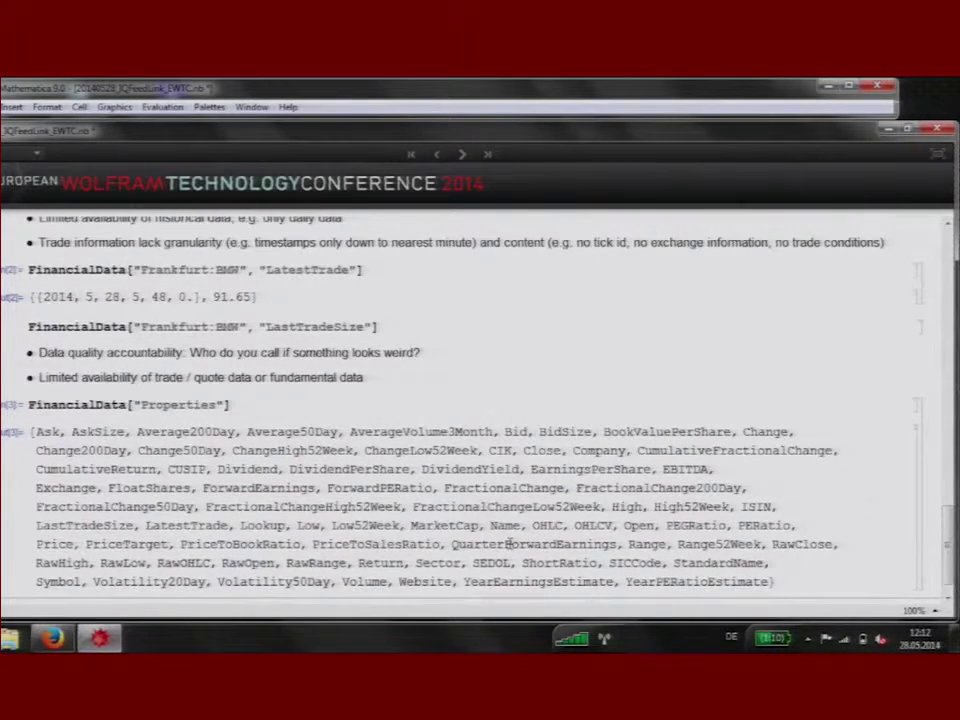
scroll(505, 530, up, 1)
scroll(495, 499, up, 1)
- Highlight the data quality accountability point in the comparison list
scroll(505, 501, down, 1)
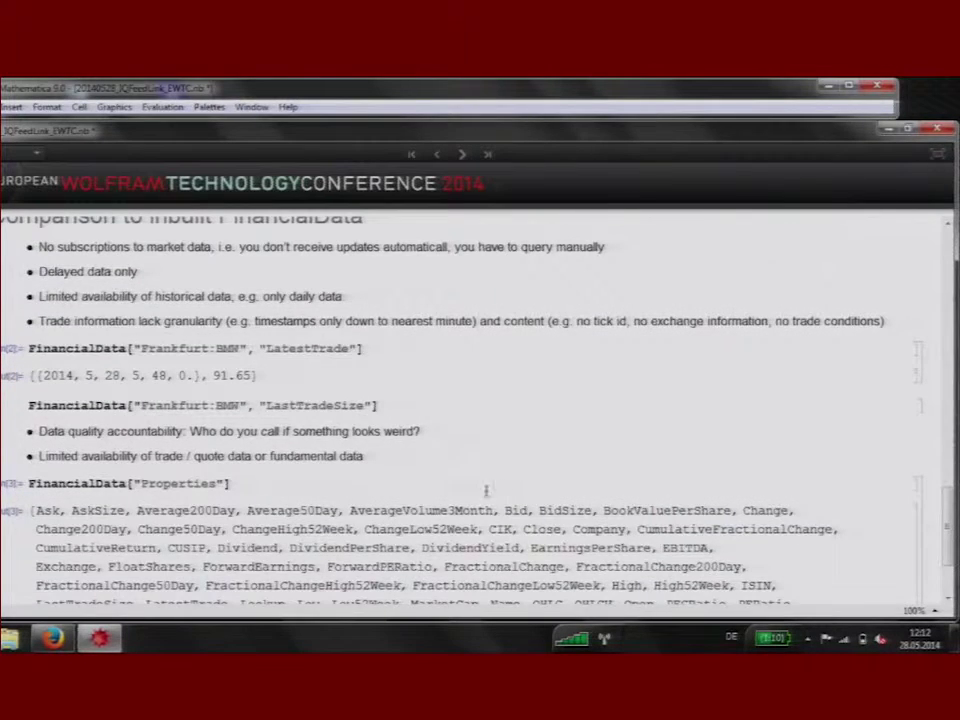
drag(93, 431, 295, 433)
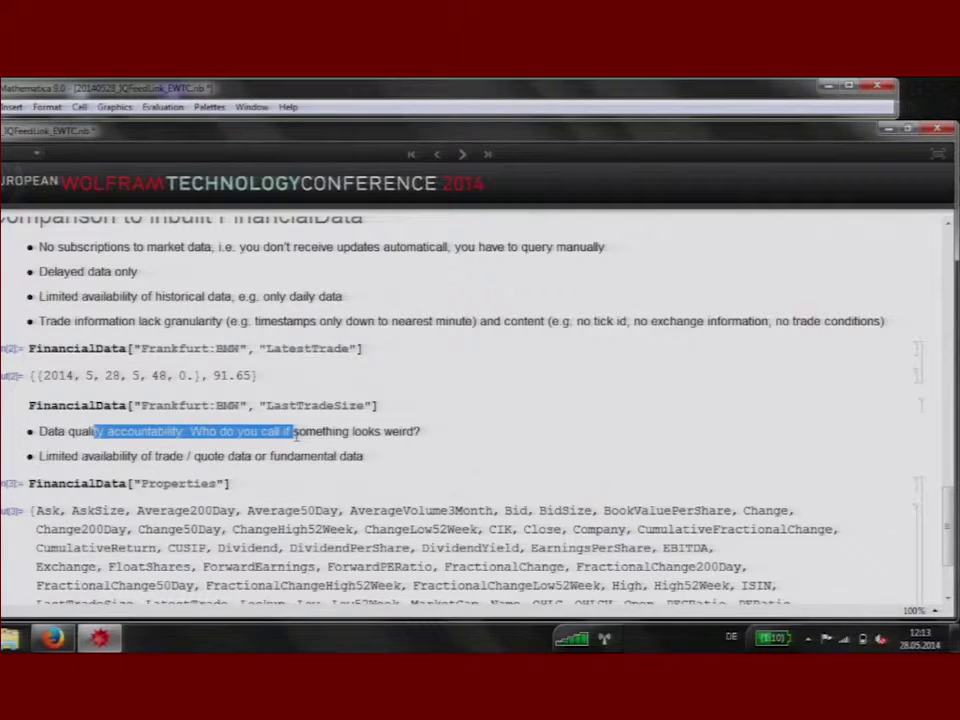
scroll(296, 432, down, 2)
- On the Connecting to IQFeed slide, load IQFeedLink` and list MarketDataConnect's default options
scroll(363, 553, up, 10)
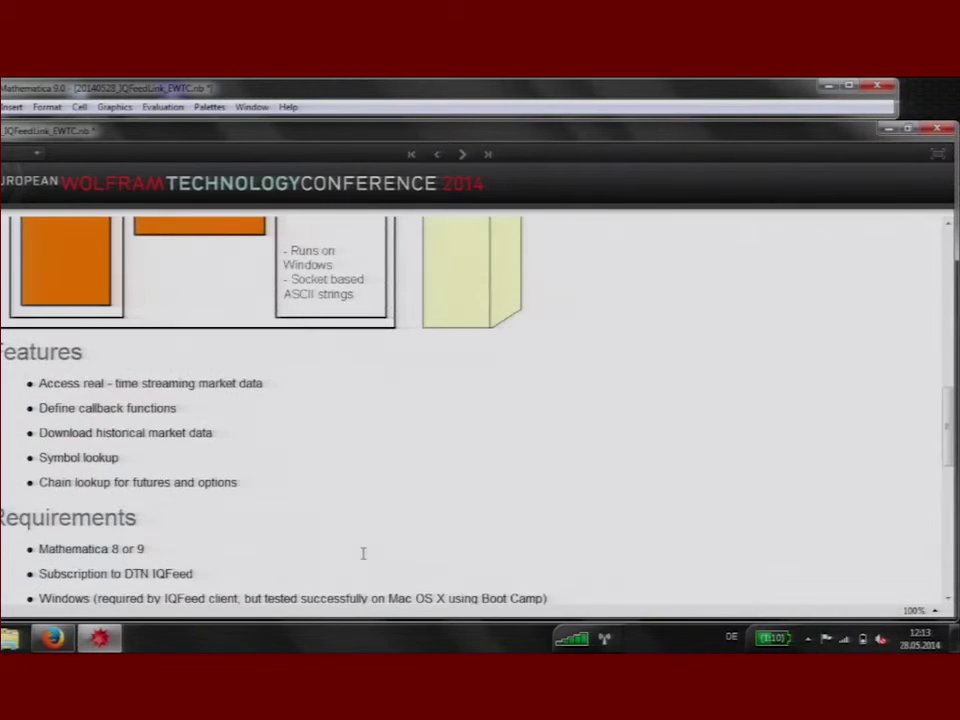
click(463, 155)
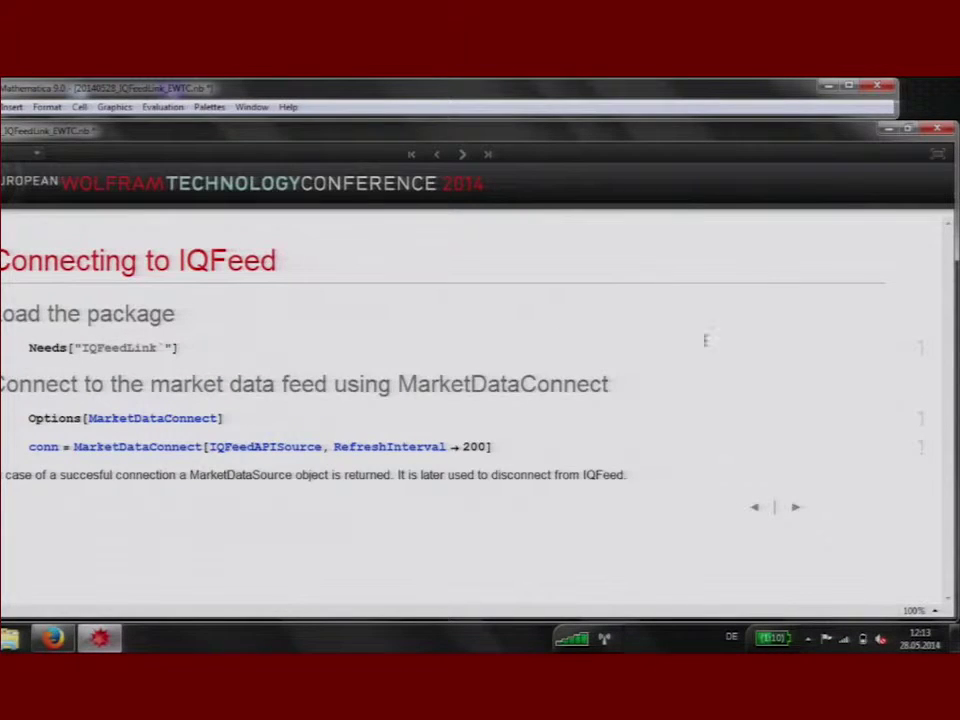
click(242, 349)
key(shift+Return)
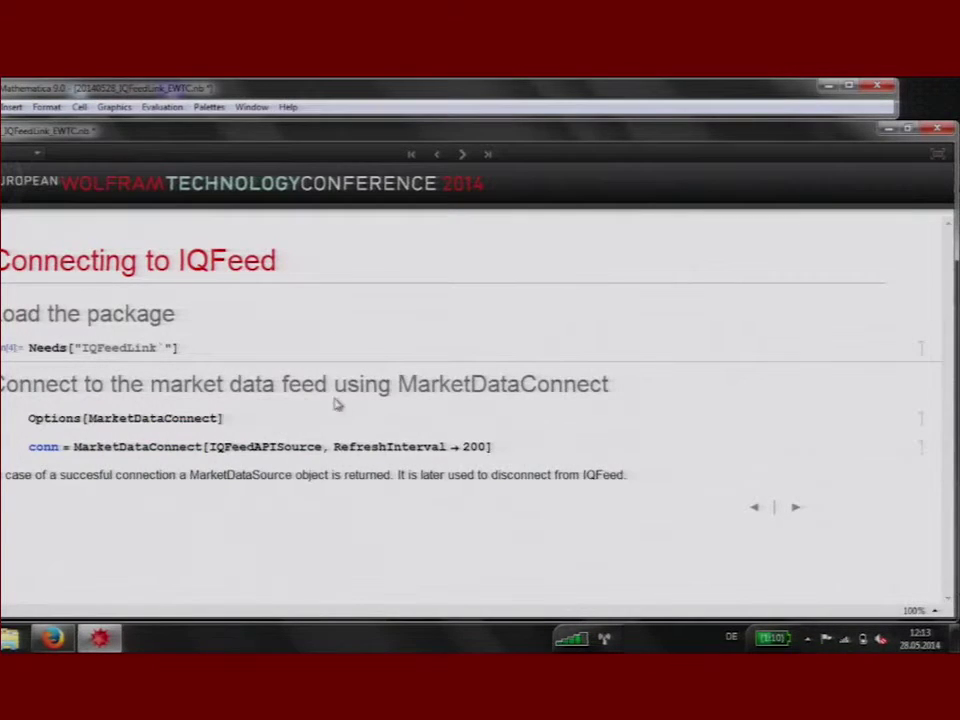
click(272, 420)
key(shift+Return)
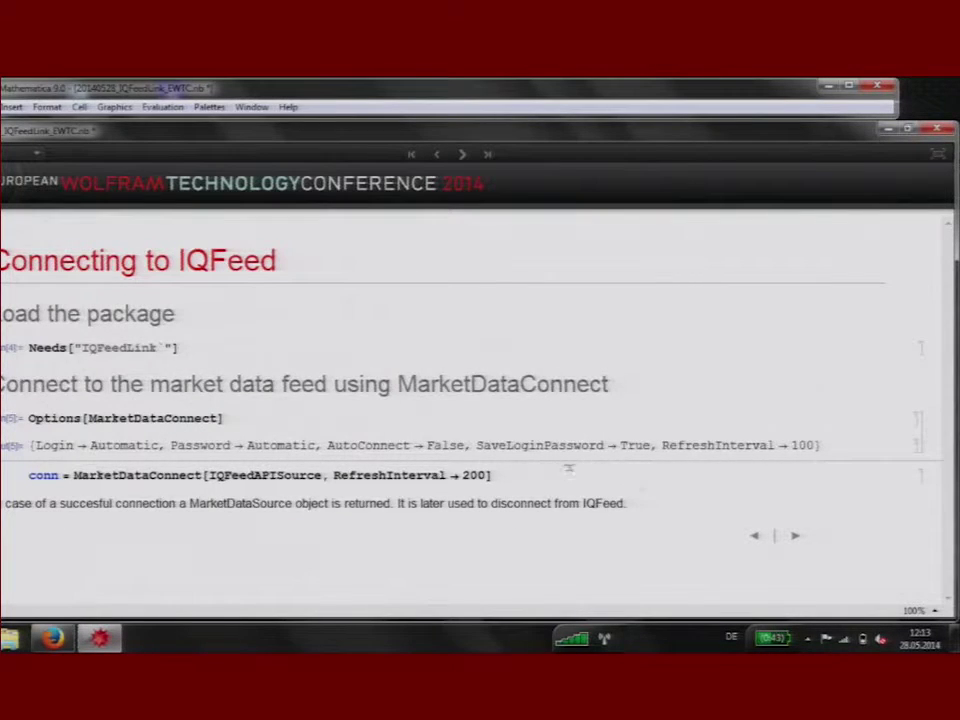
- Connect via conn = MarketDataConnect[IQFeedAPISource, RefreshInterval → 200], pointing out the 200 interval
key(shift+Return)
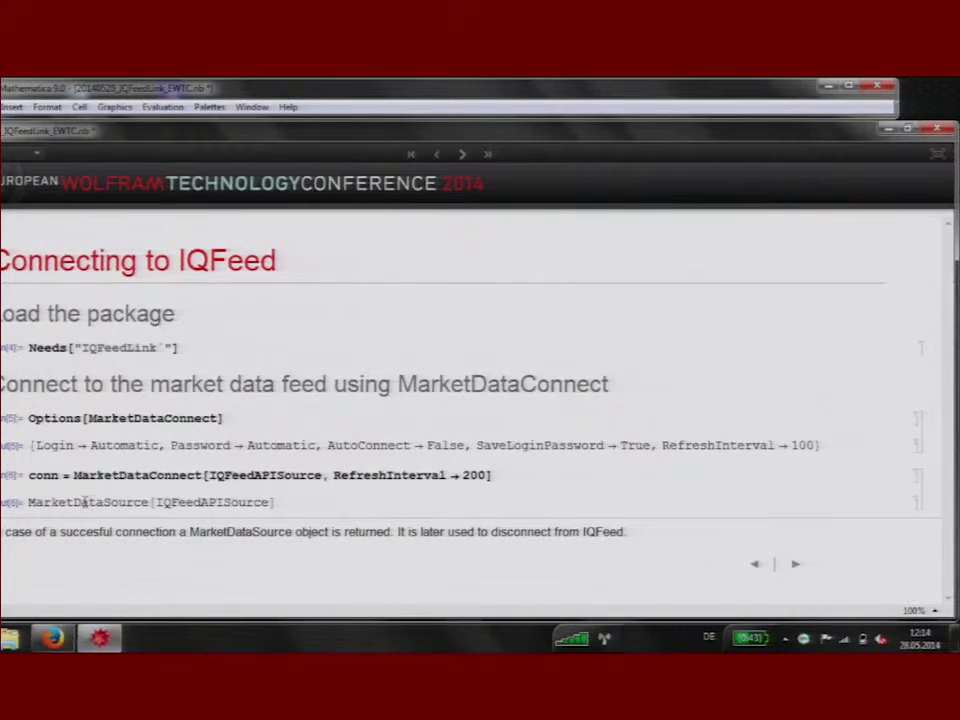
double_click(700, 444)
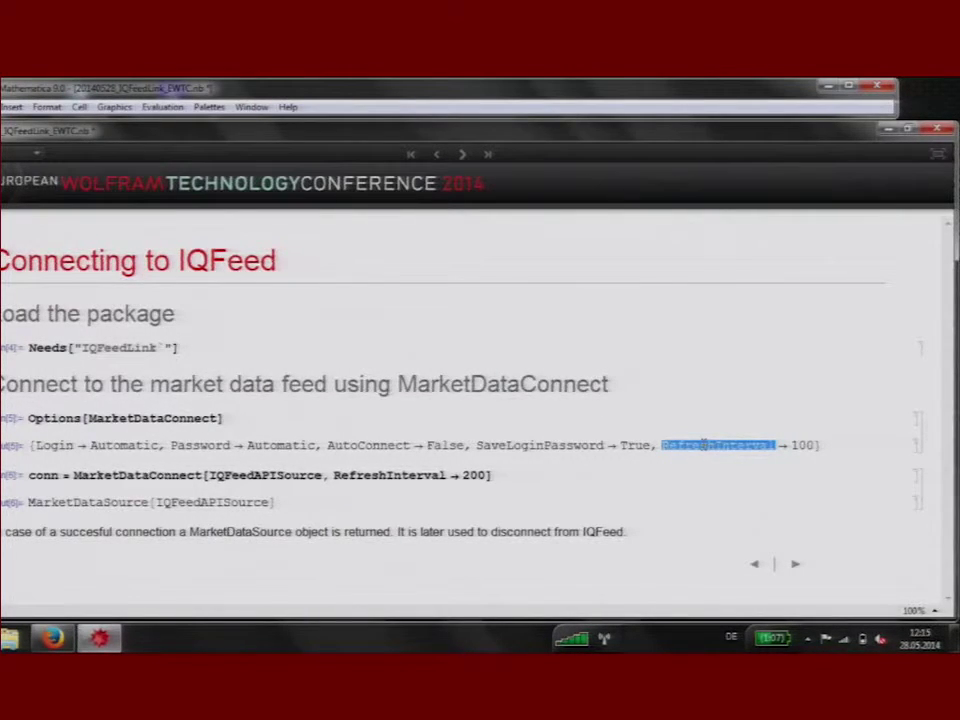
click(461, 475)
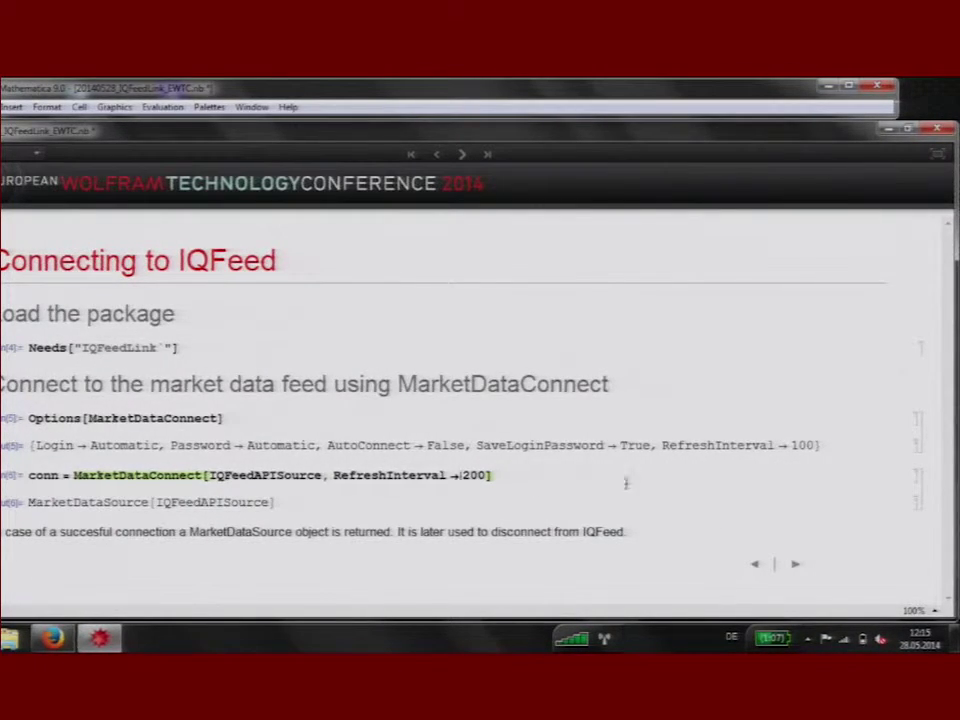
- Start a new input cell below the connection output and type IQFeed
click(248, 513)
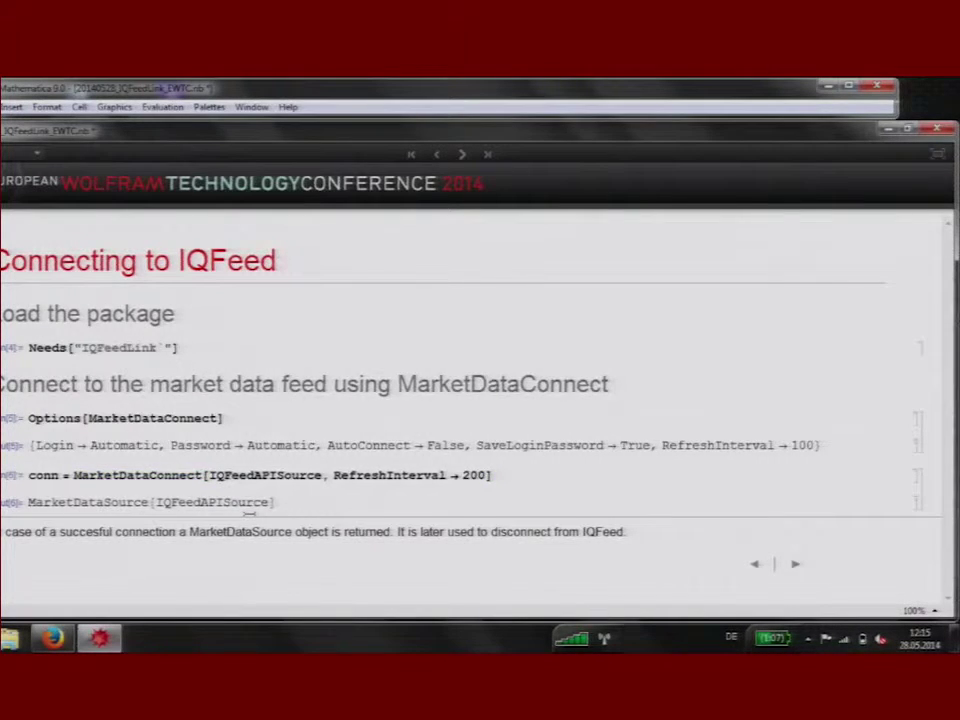
click(33, 532)
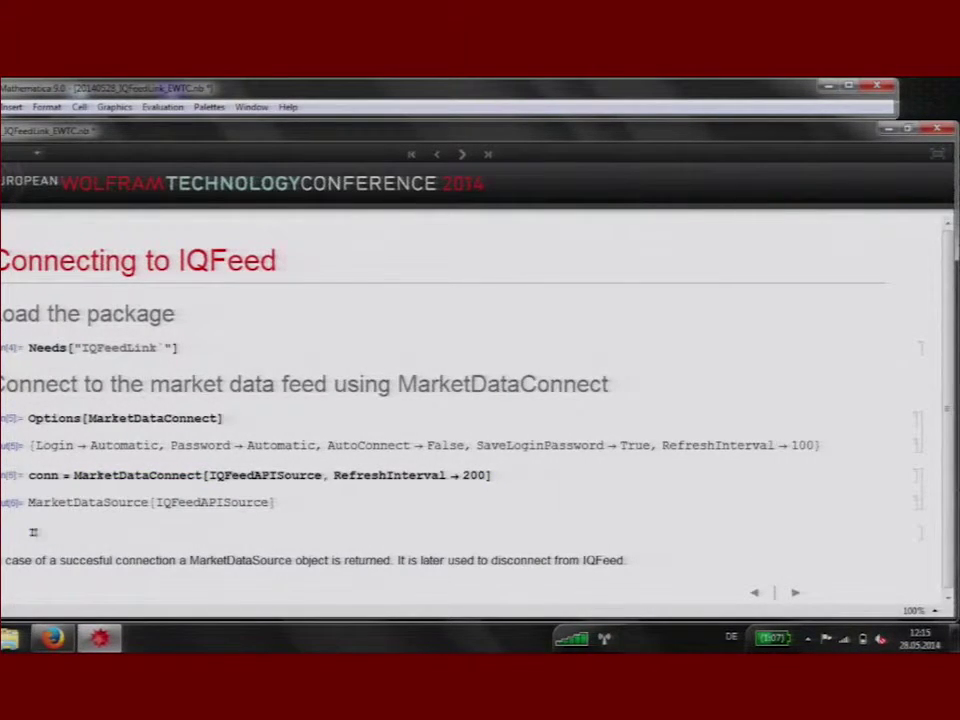
text(IQFeed)
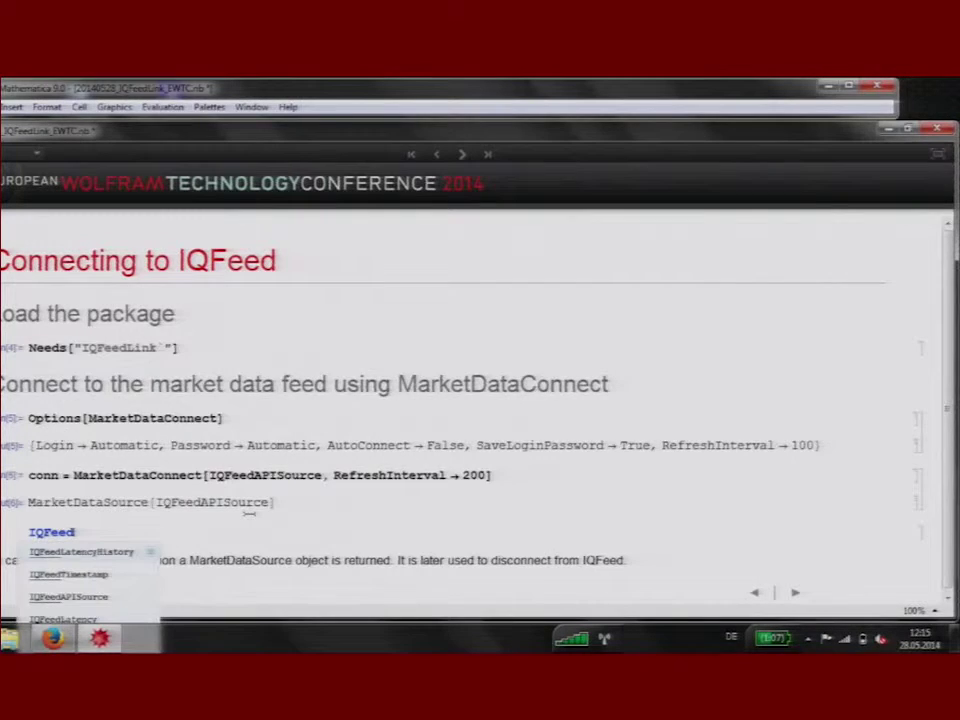
- Autocomplete and evaluate IQFeedLatency[] to get the current feed latency
key(Down)
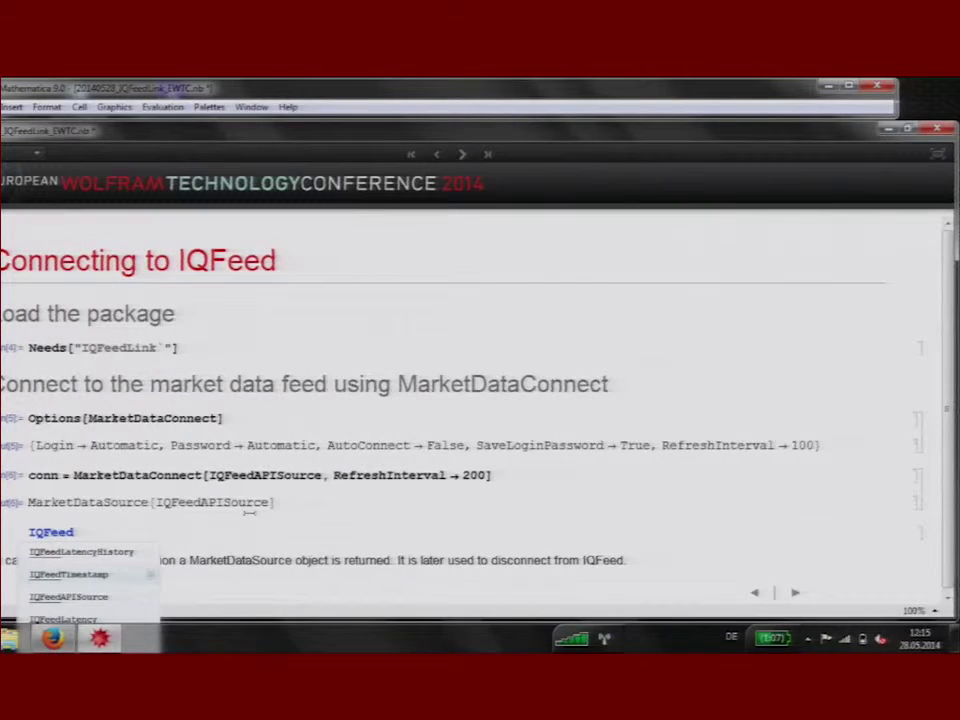
key(Down)
key(Down)
key(Return)
text([])
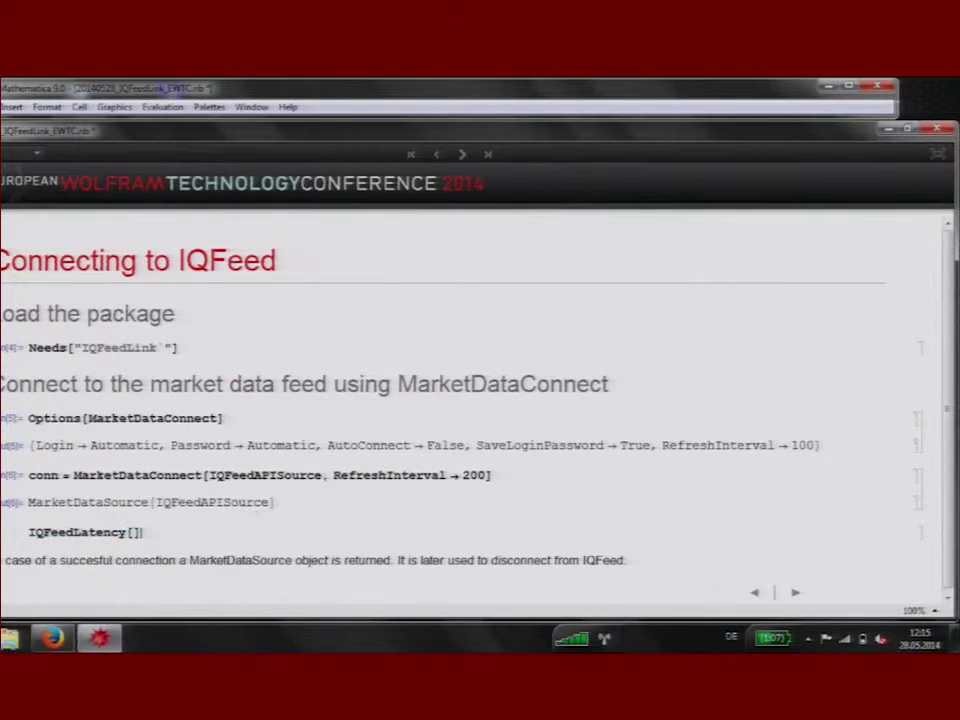
key(shift+Return)
- Evaluate IQFeedLatency[] // Dynamic for a live 110–170 readout, then remove Dynamic
click(152, 533)
text(//)
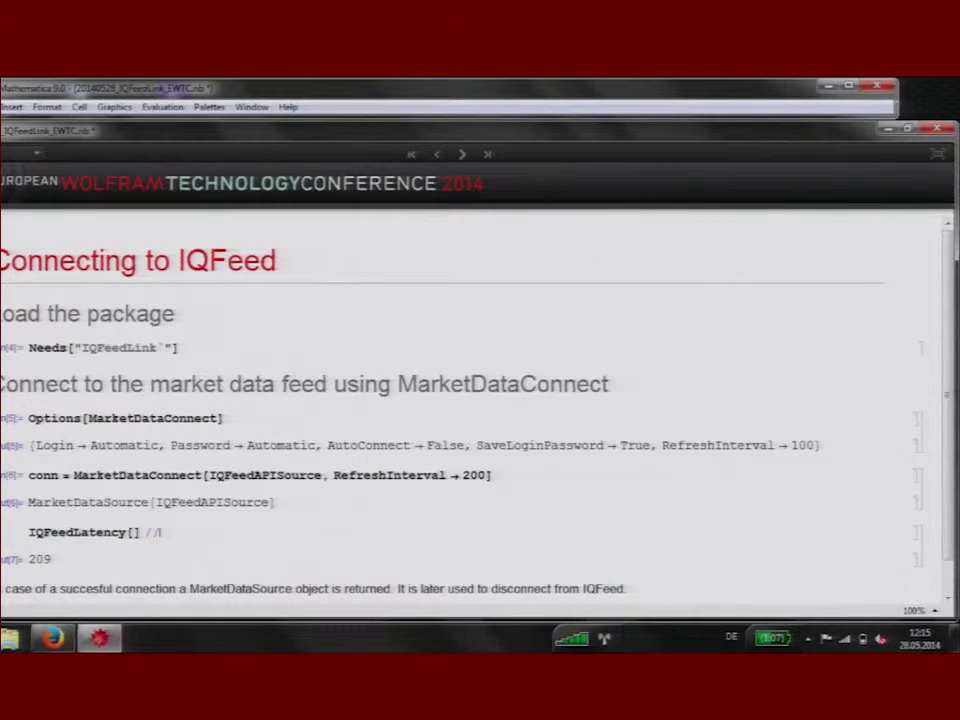
text(Dynam)
key(Return)
key(shift+Return)
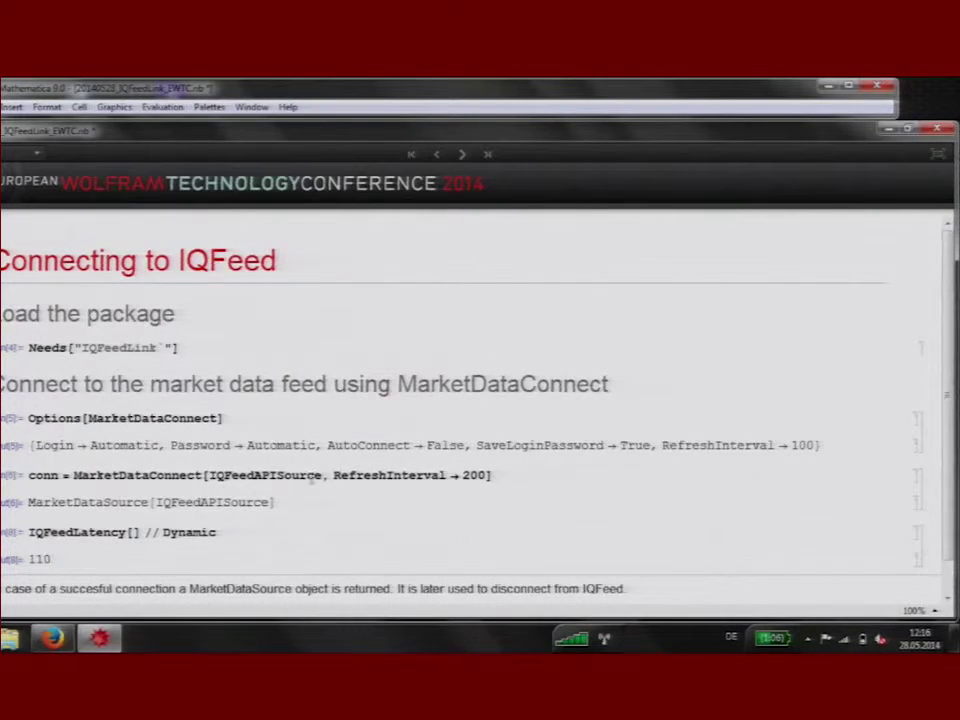
double_click(190, 532)
key(BackSpace)
key(BackSpace)
key(BackSpace)
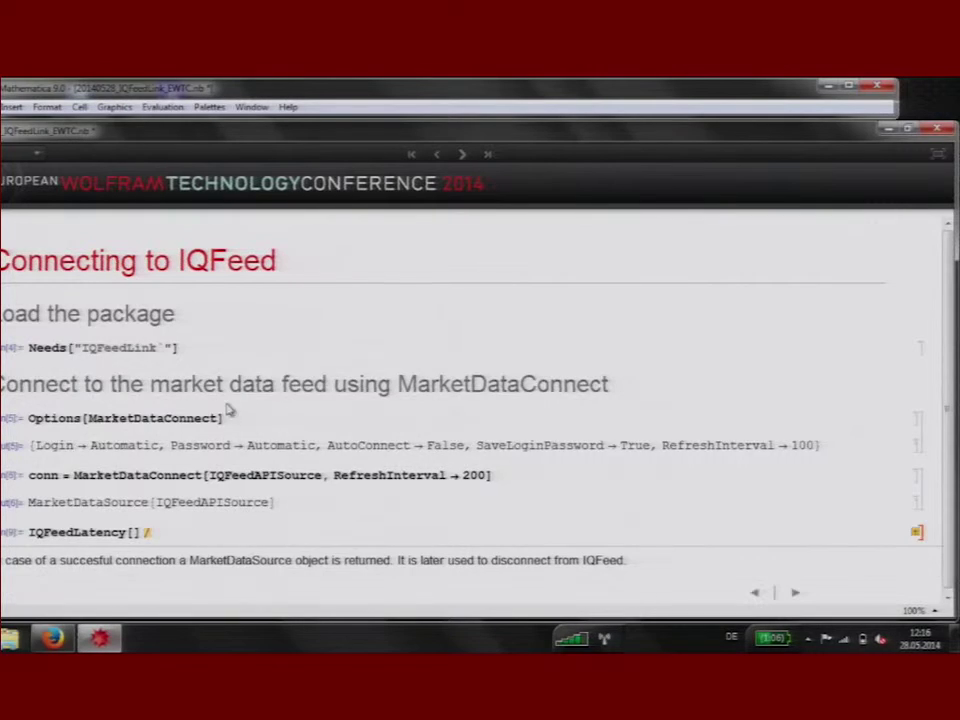
- On the Symbol Lookup slide, look up Facebook by description, highlighting FB and market ID 21
click(462, 154)
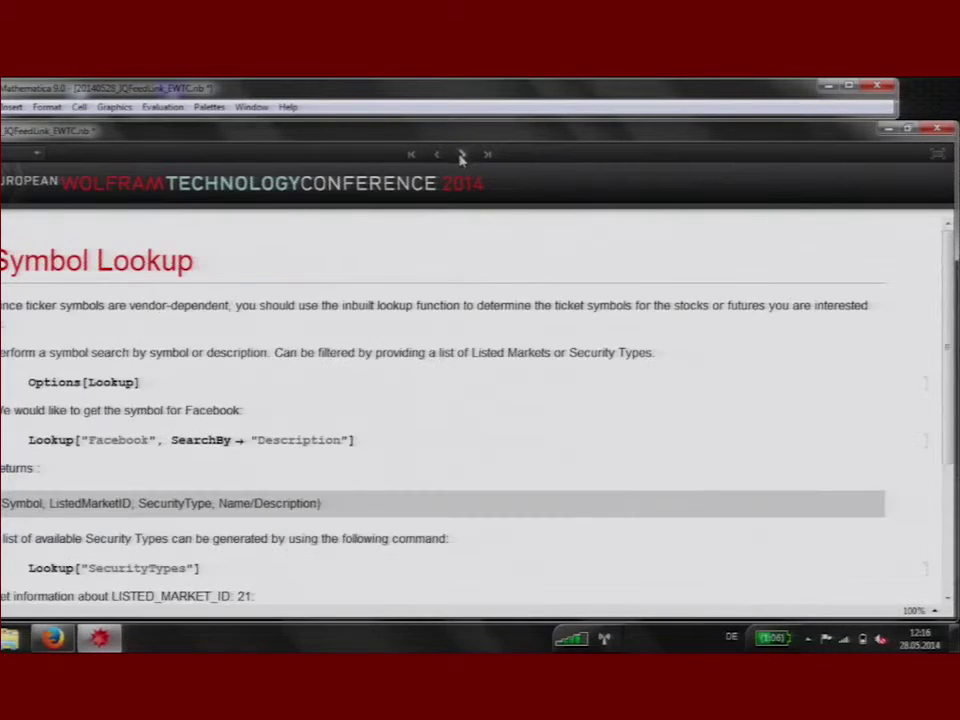
scroll(463, 430, down, 2)
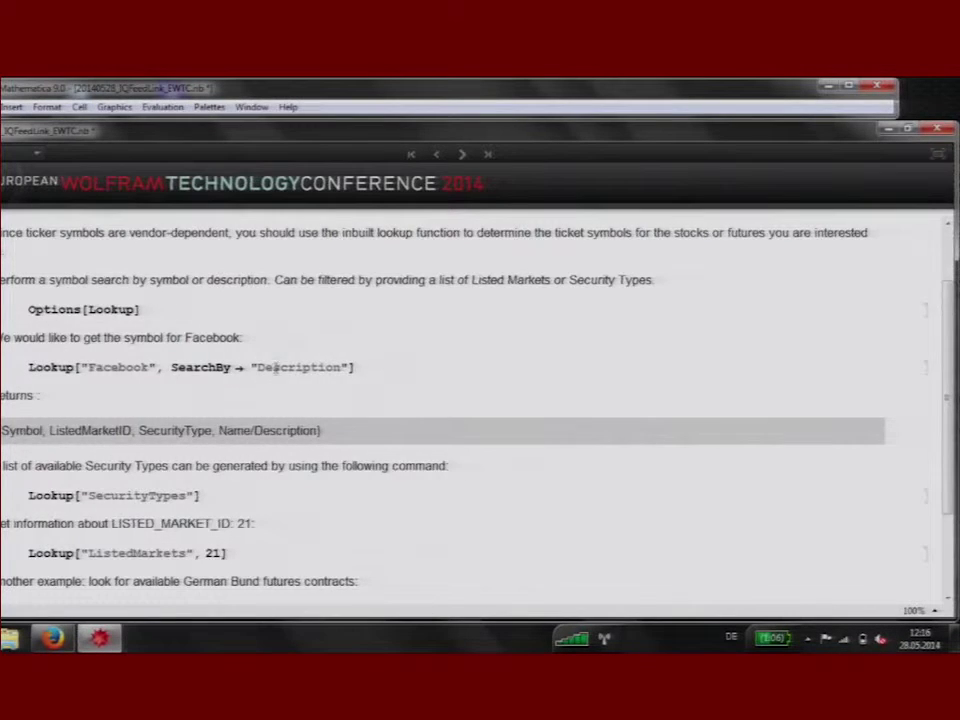
click(371, 369)
key(shift+Return)
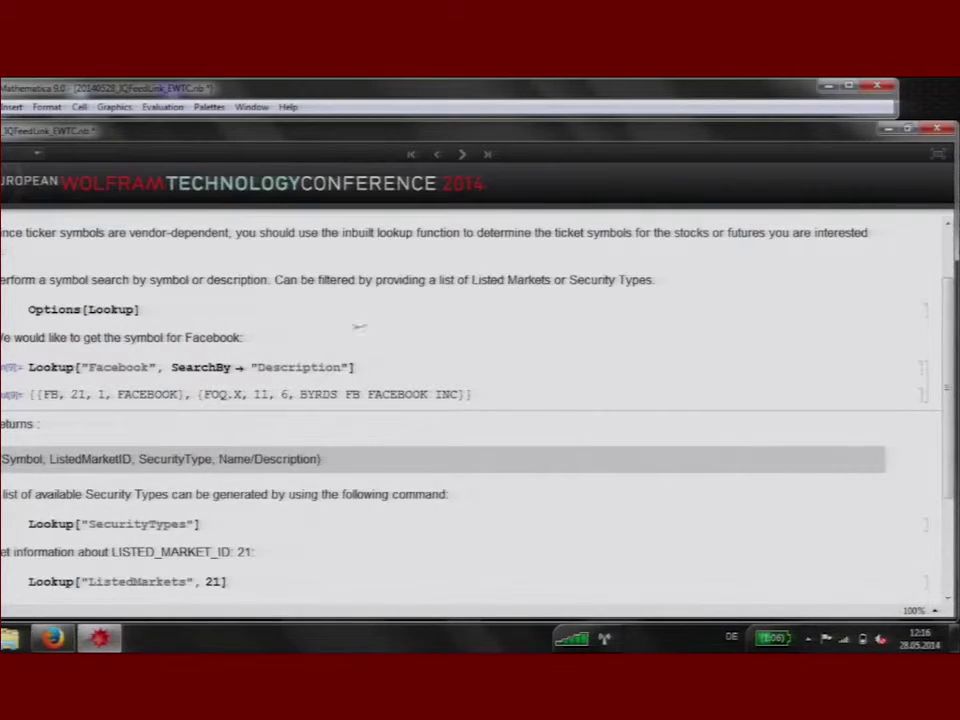
double_click(48, 394)
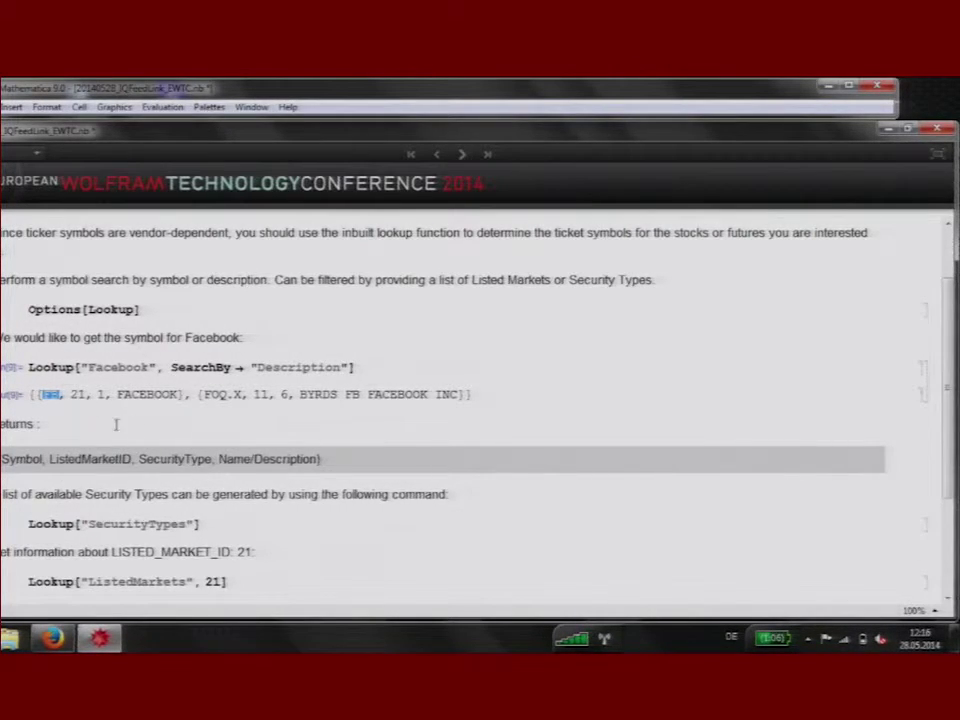
click(76, 394)
double_click(76, 394)
- List the available security types with Lookup["SecurityTypes"]
scroll(246, 437, down, 2)
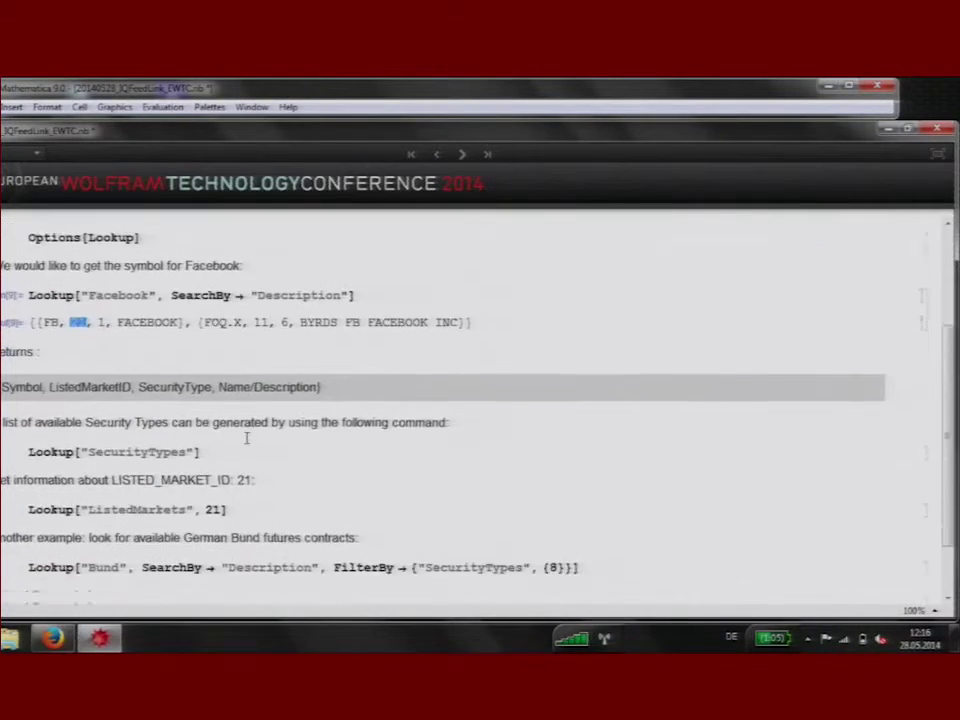
scroll(246, 437, down, 1)
click(204, 428)
key(shift+Return)
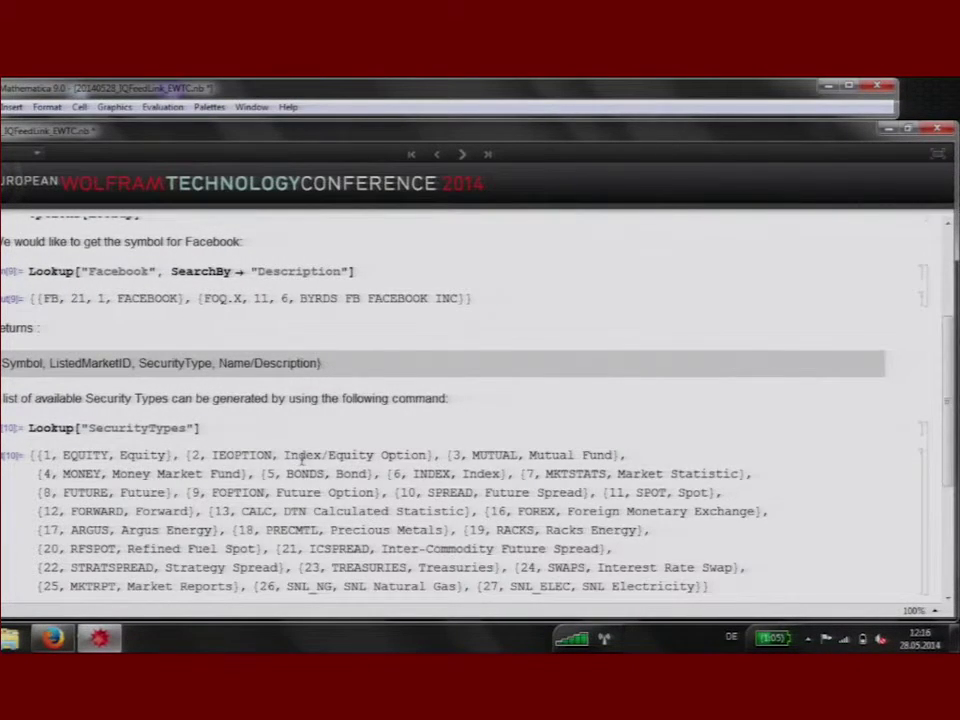
- Scroll through the security types results and select the Lookup["ListedMarkets", 21] cell
scroll(302, 458, down, 1)
scroll(302, 458, down, 2)
scroll(150, 487, up, 1)
scroll(150, 487, up, 1)
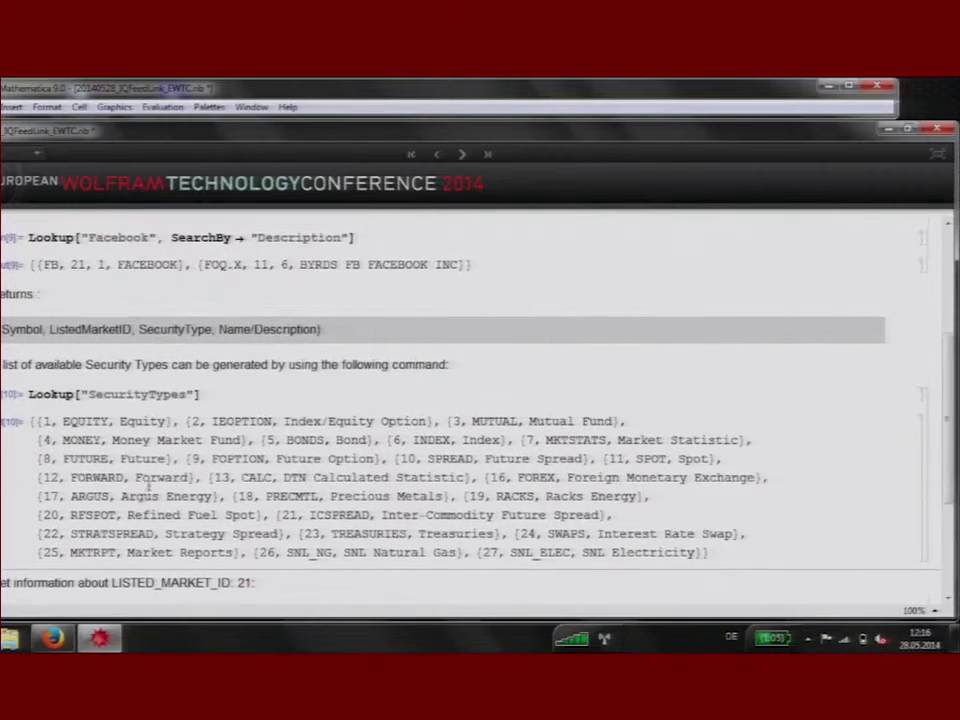
scroll(388, 437, up, 1)
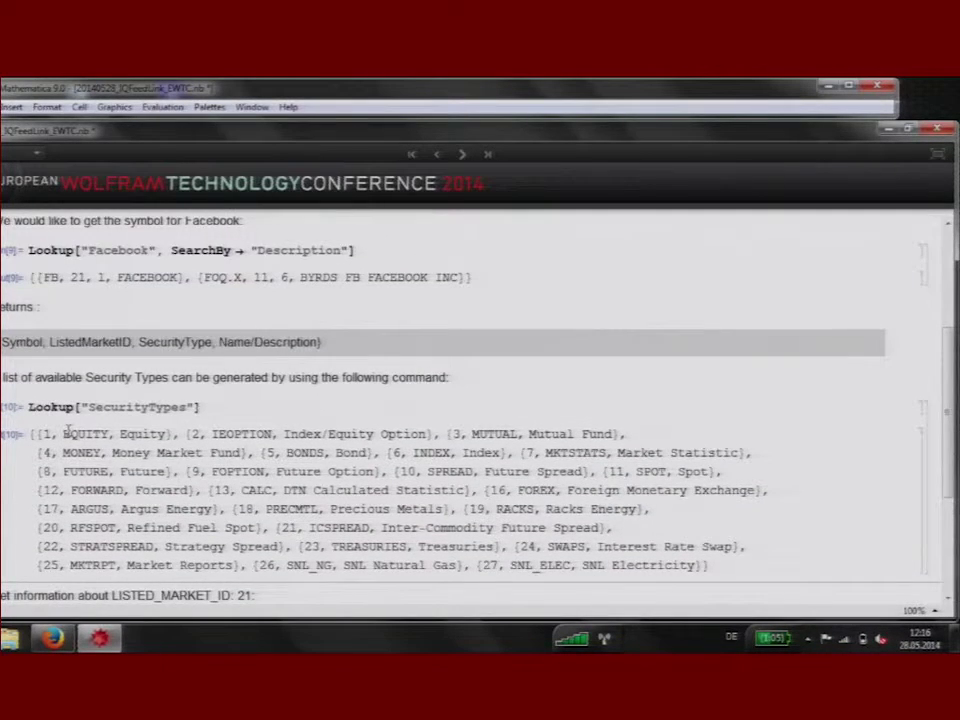
scroll(67, 428, up, 2)
scroll(67, 400, up, 1)
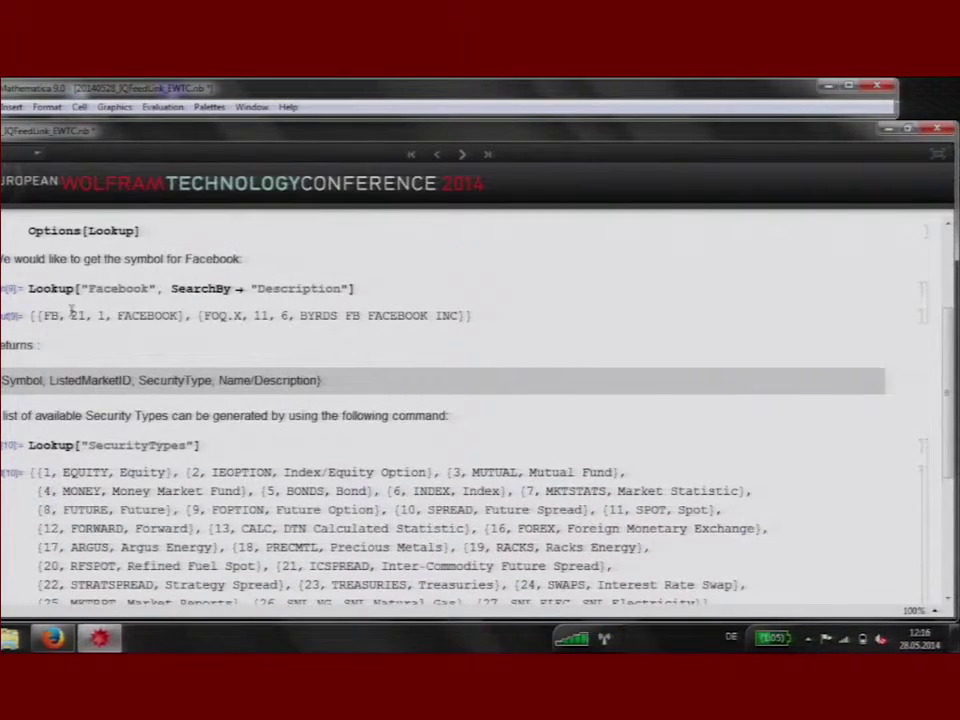
scroll(71, 311, up, 1)
scroll(118, 355, down, 6)
scroll(118, 355, down, 3)
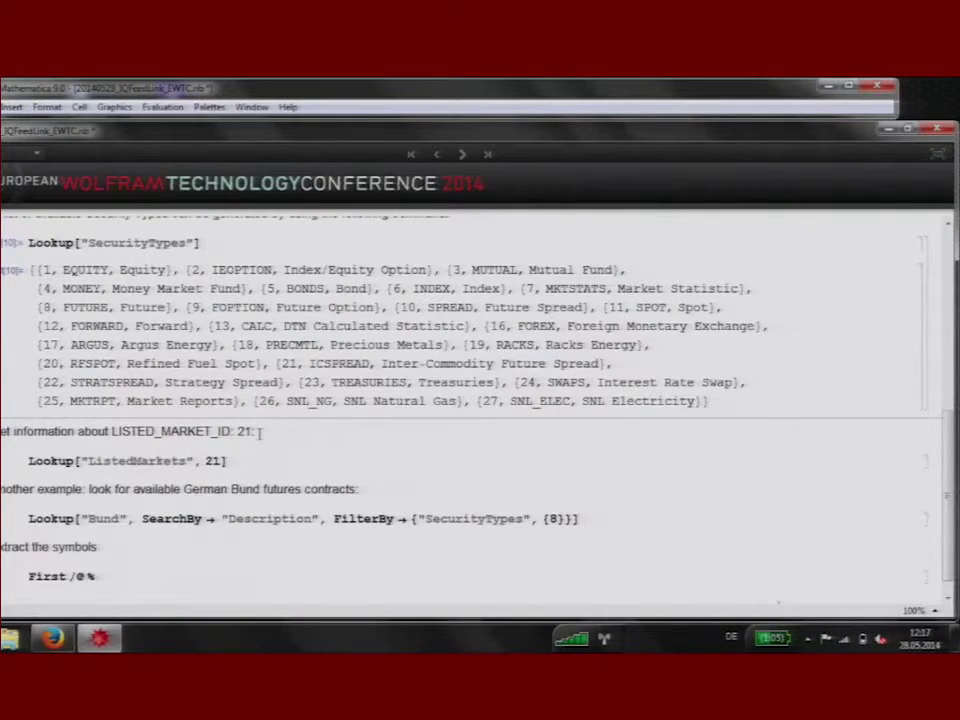
click(241, 461)
- Look up listed market 21, then highlight the Bund lookup's Description option and SecurityTypes 8 filter
key(shift+Return)
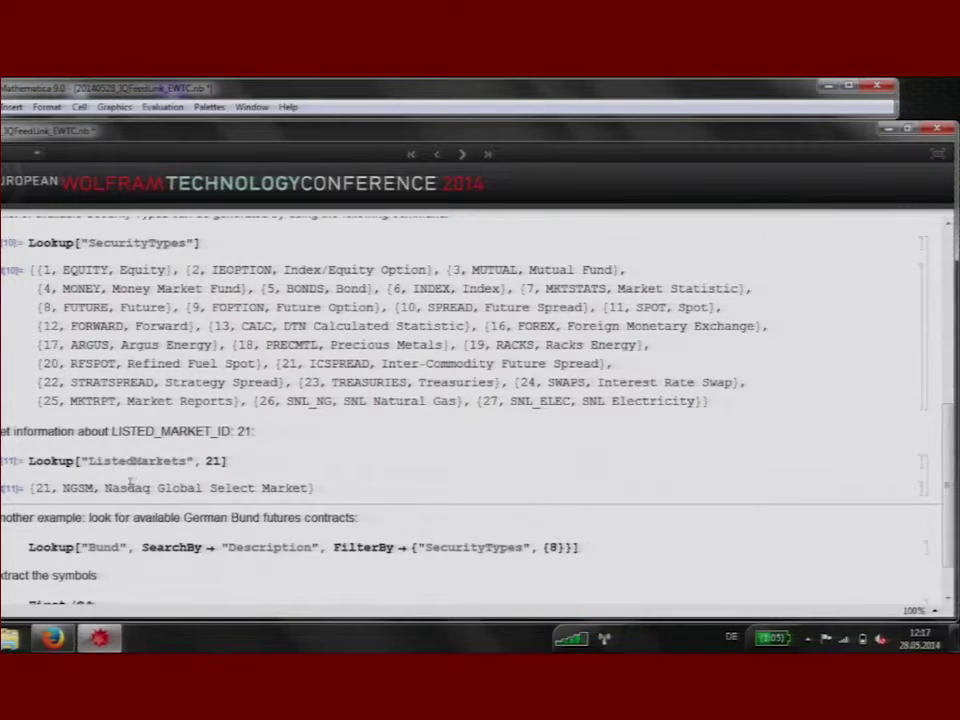
scroll(130, 484, down, 1)
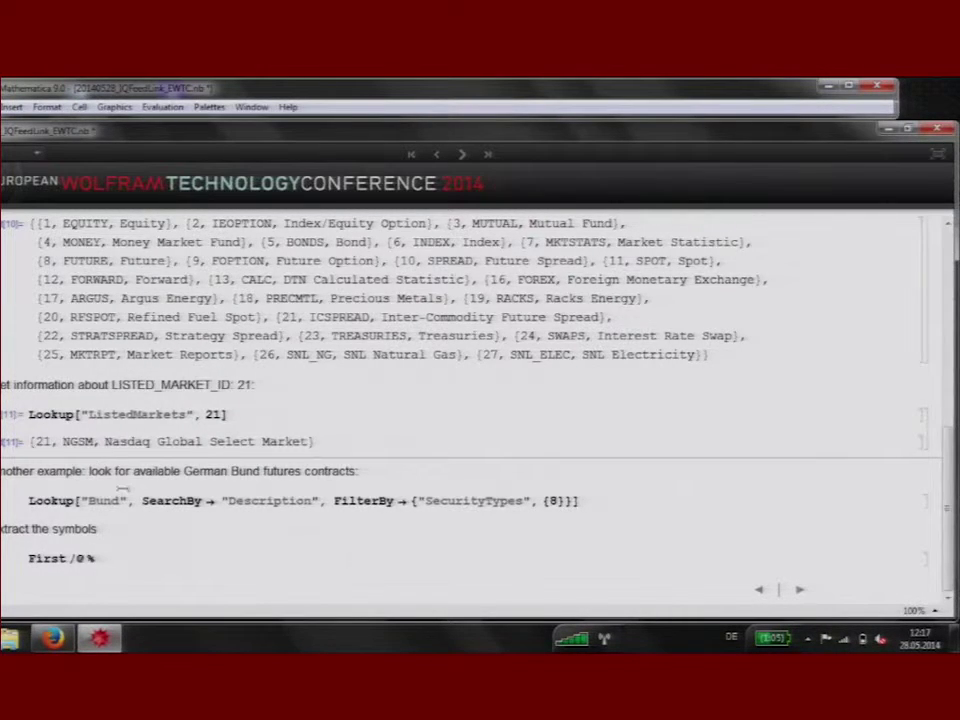
click(103, 500)
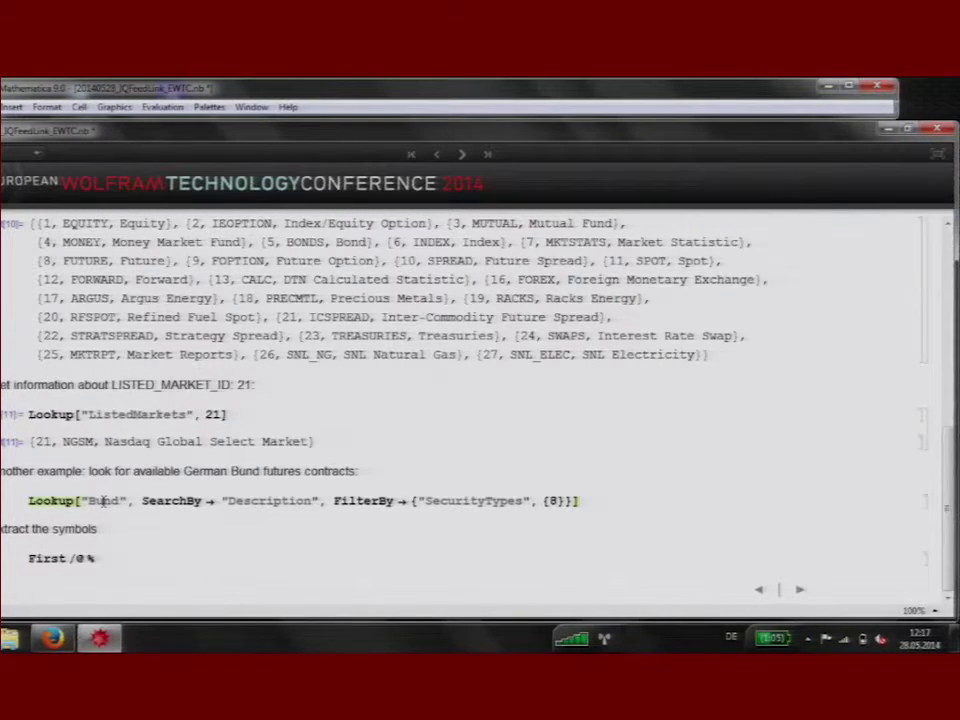
double_click(281, 501)
click(413, 505)
double_click(497, 500)
click(557, 501)
- Run the German Bund futures lookup filtered to security type 8
scroll(557, 501, up, 2)
drag(37, 325, 168, 328)
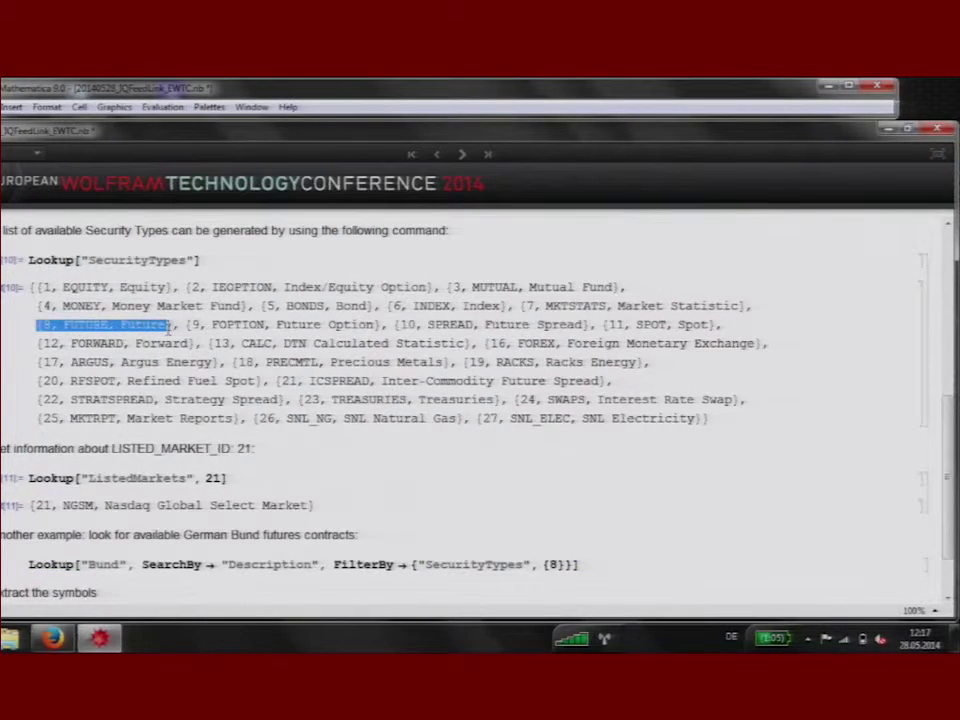
scroll(430, 520, down, 2)
click(430, 500)
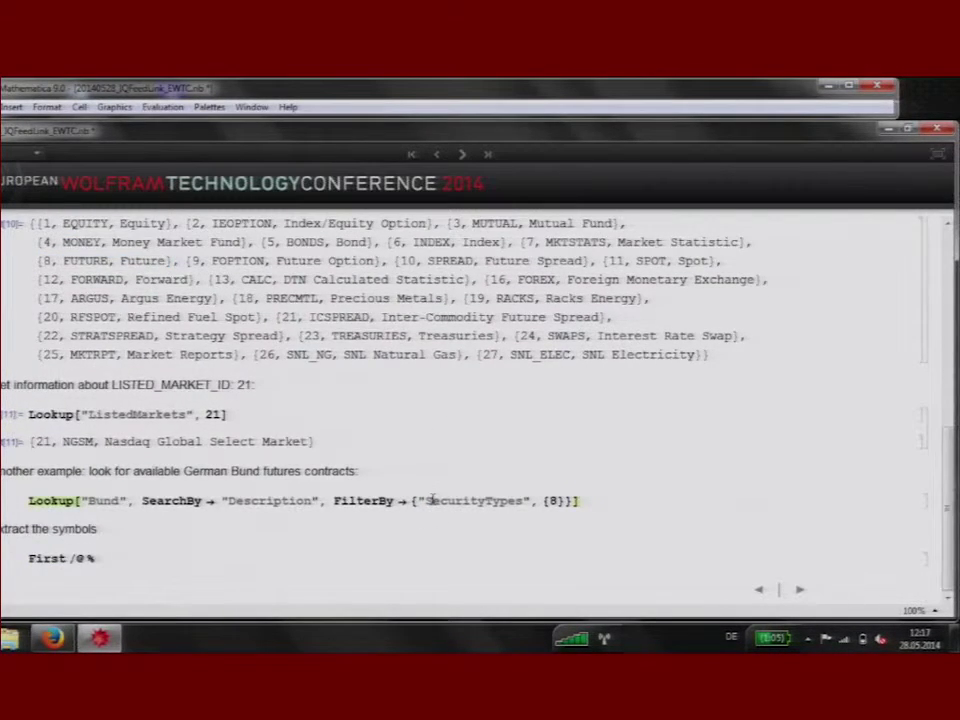
key(shift+Return)
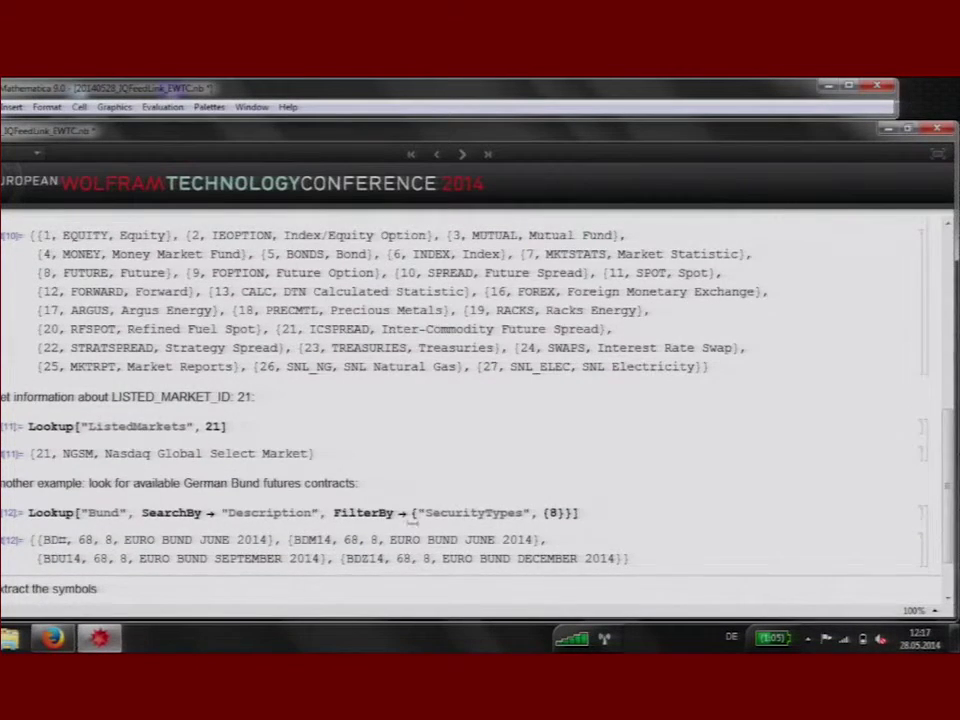
- Extract the Bund contract symbols with First /@ % and advance to the next slide
scroll(525, 553, down, 1)
key(shift+Return)
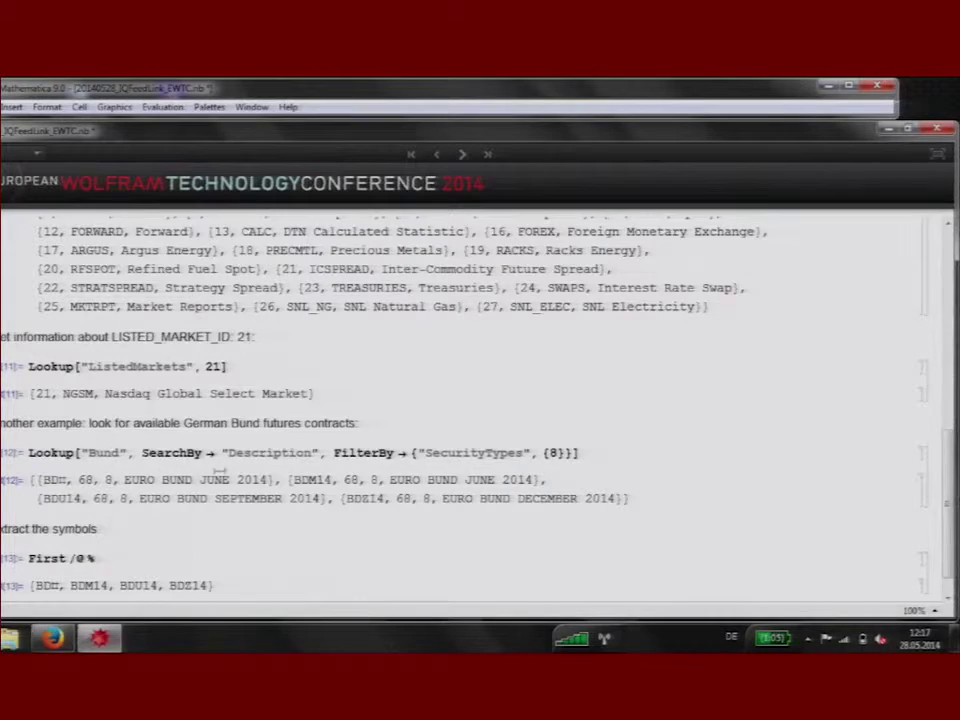
scroll(214, 478, down, 1)
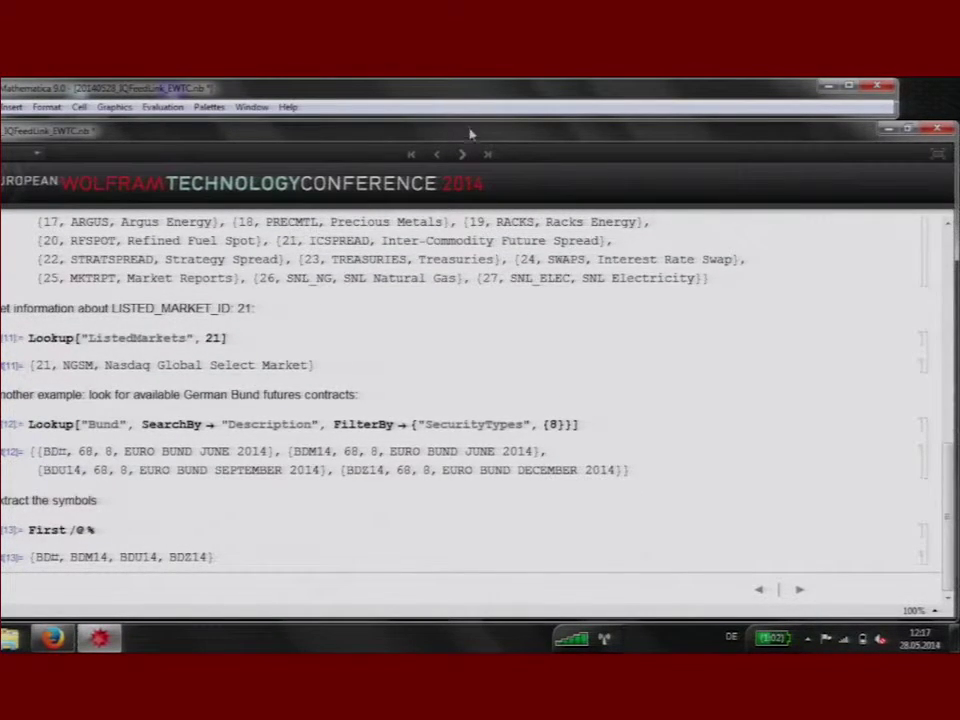
click(465, 155)
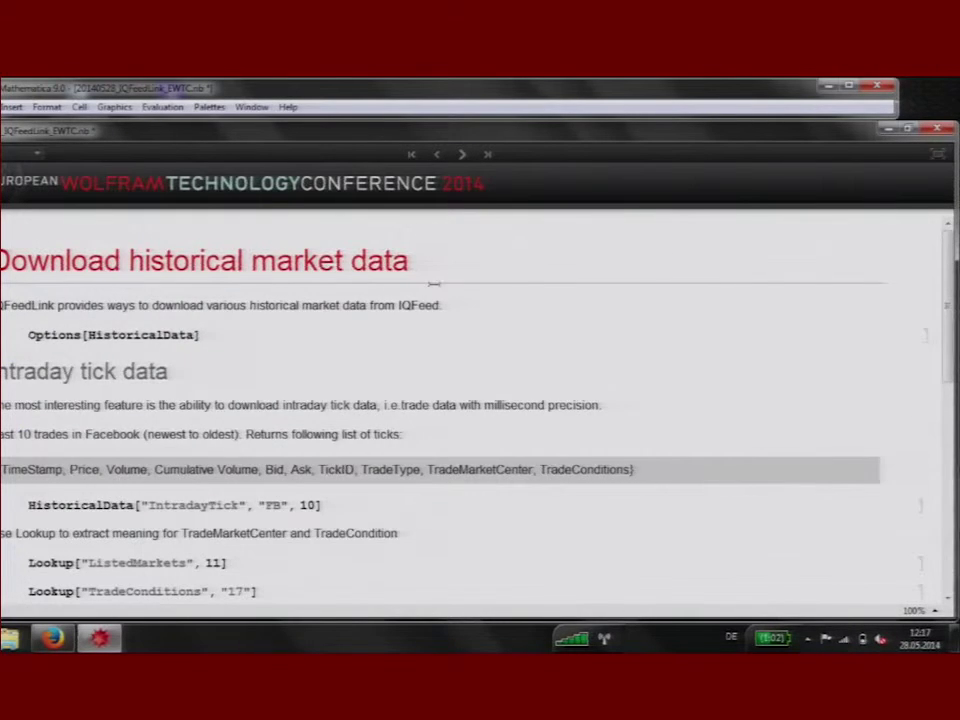
- Retrieve the last 10 Facebook trades with HistoricalData["IntradayTick", "FB", 10]
scroll(405, 300, down, 1)
scroll(395, 308, down, 1)
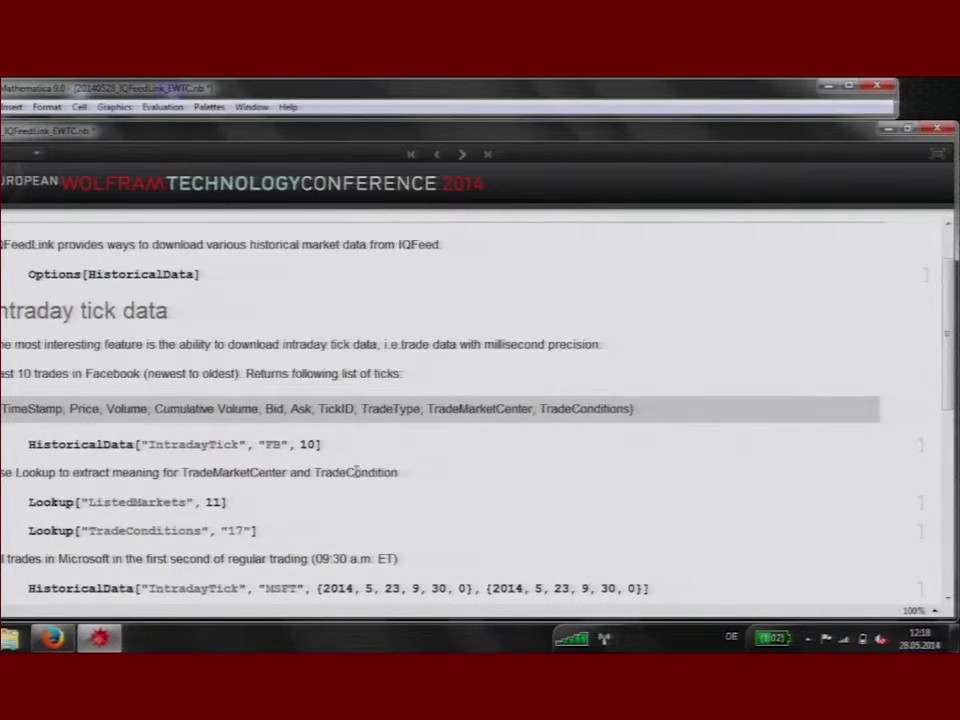
scroll(307, 421, down, 1)
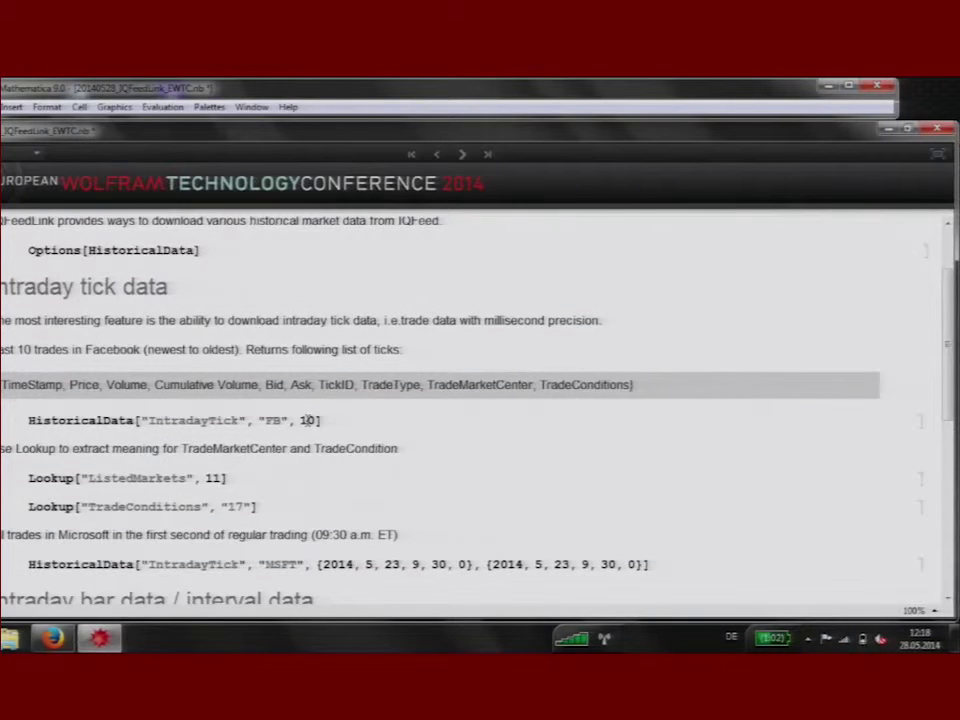
scroll(350, 424, down, 1)
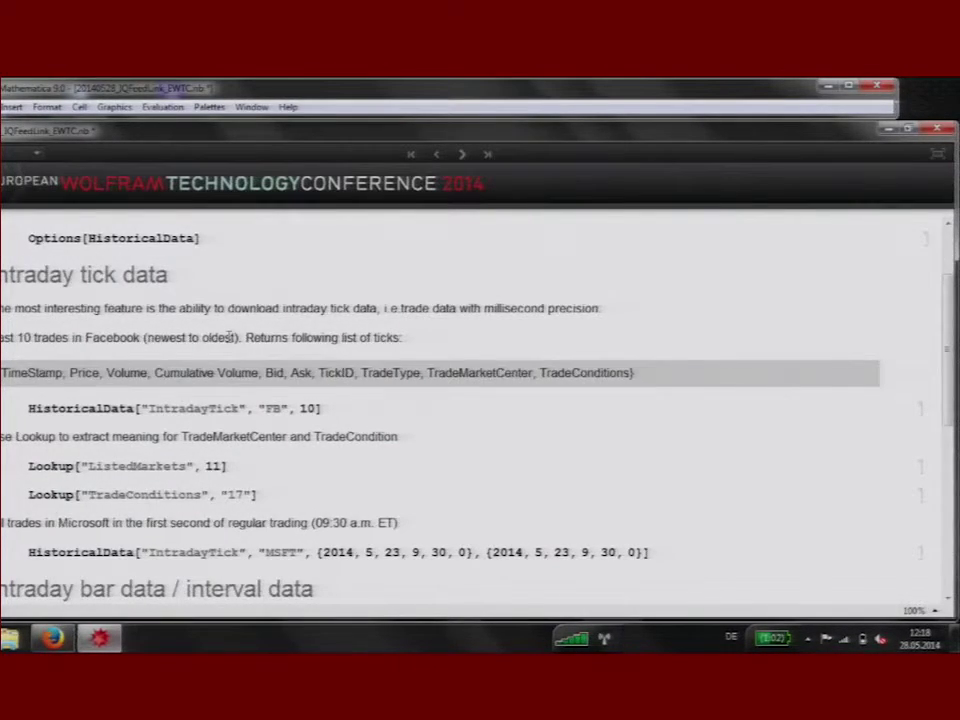
scroll(210, 300, down, 1)
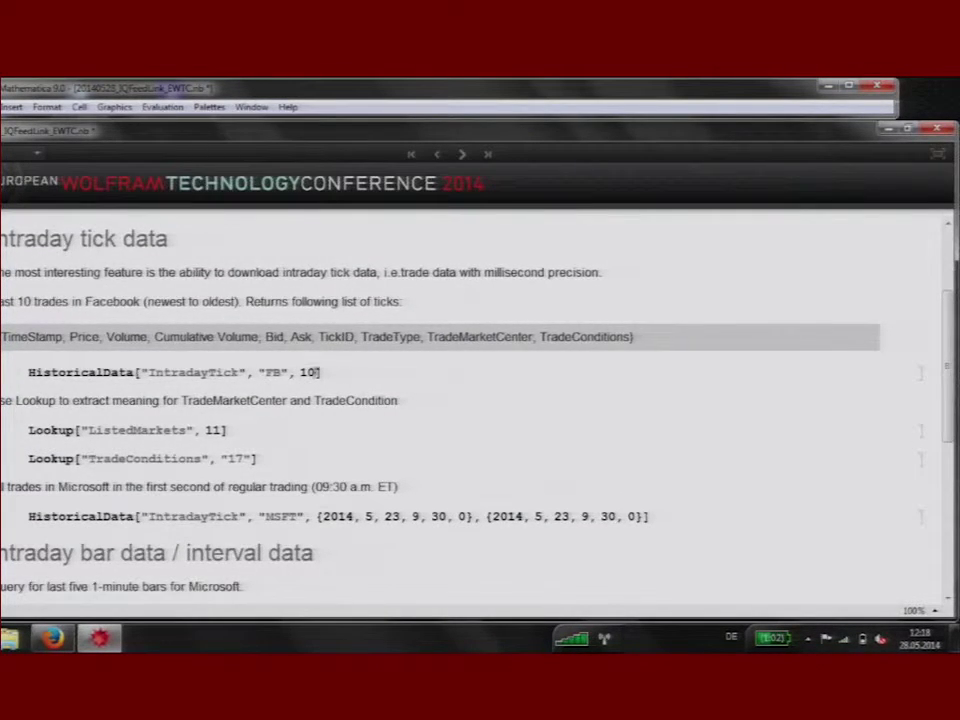
click(207, 362)
key(shift+Return)
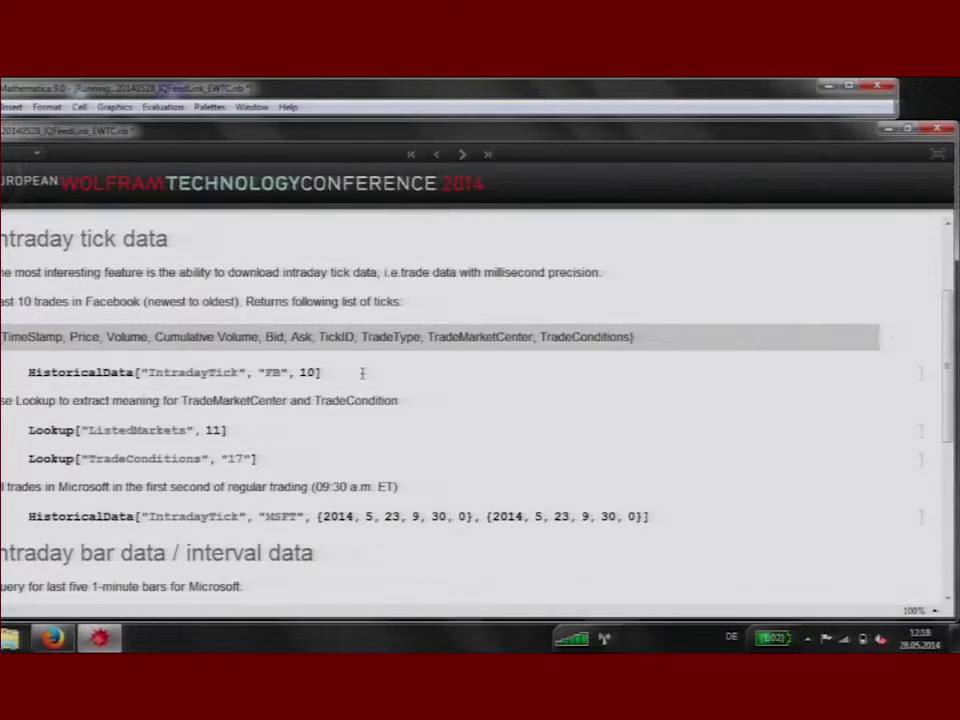
- Highlight the oldest trade's milliseconds and bid/ask, then the newest trade's price, volume, bid and ask
scroll(362, 373, down, 2)
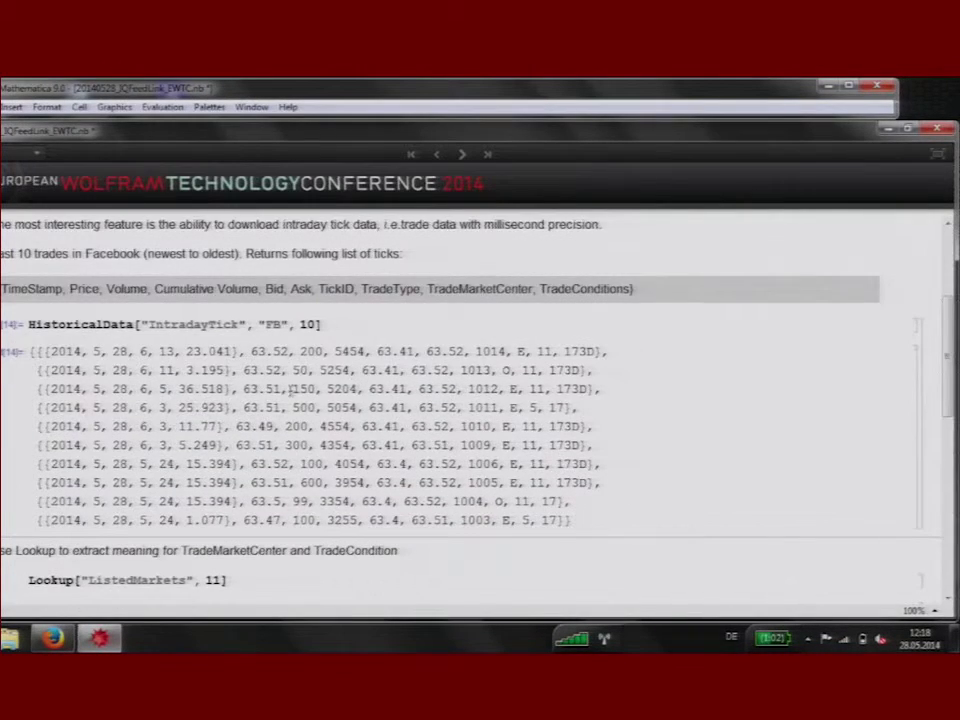
scroll(200, 450, down, 1)
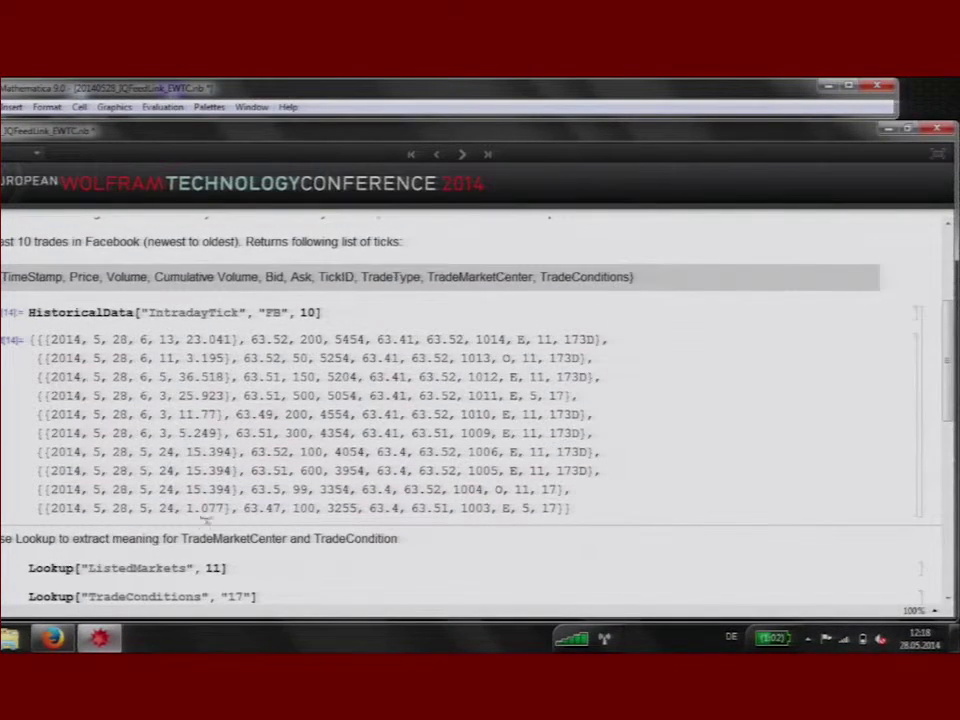
drag(199, 508, 231, 512)
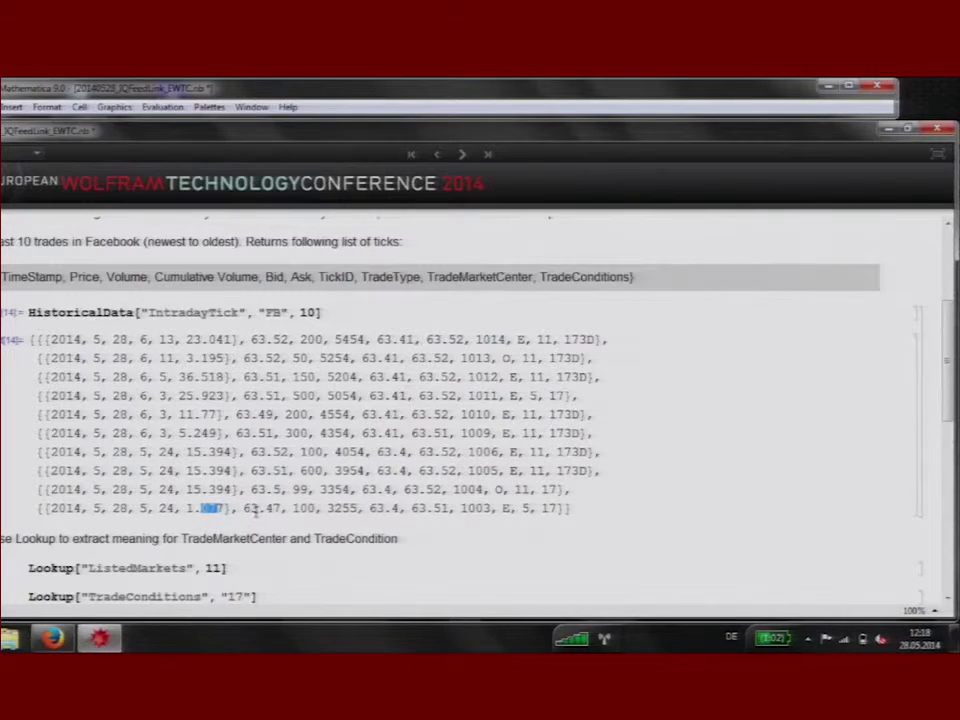
click(255, 508)
drag(370, 508, 455, 510)
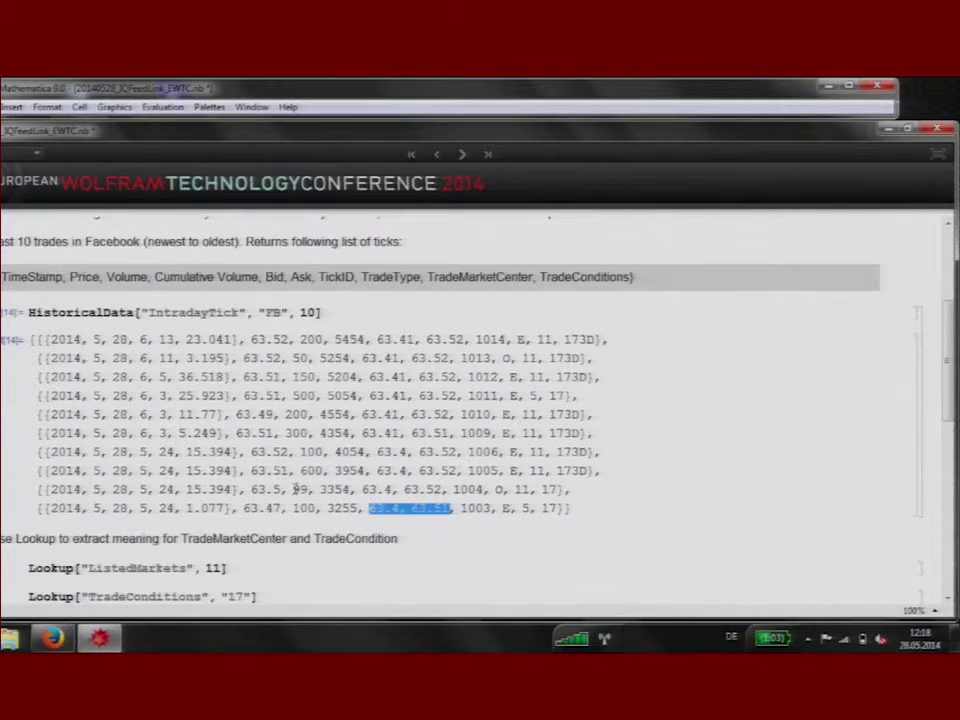
click(341, 508)
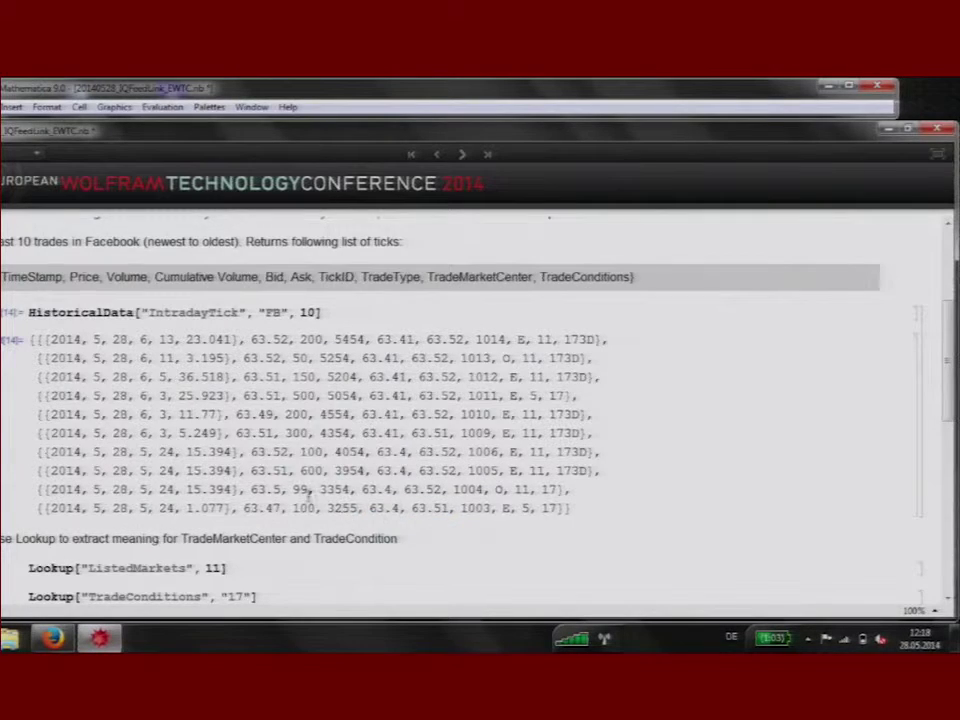
click(403, 507)
drag(255, 339, 461, 337)
click(461, 338)
- Highlight the newest trade's market center 11 and its trade condition code
scroll(584, 378, down, 1)
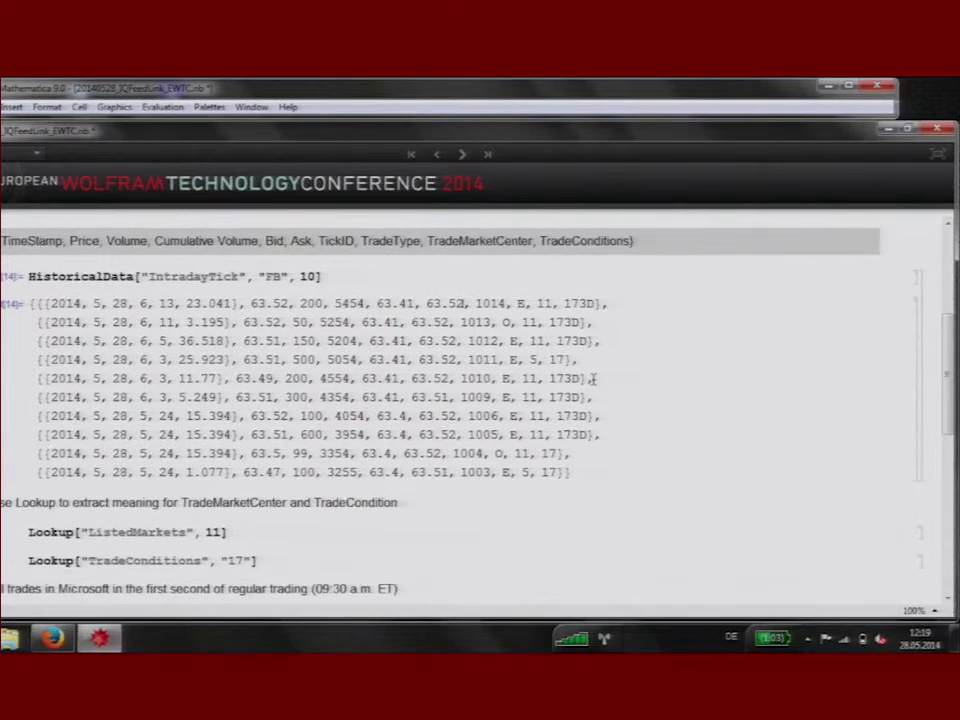
double_click(546, 304)
double_click(575, 304)
scroll(424, 334, down, 2)
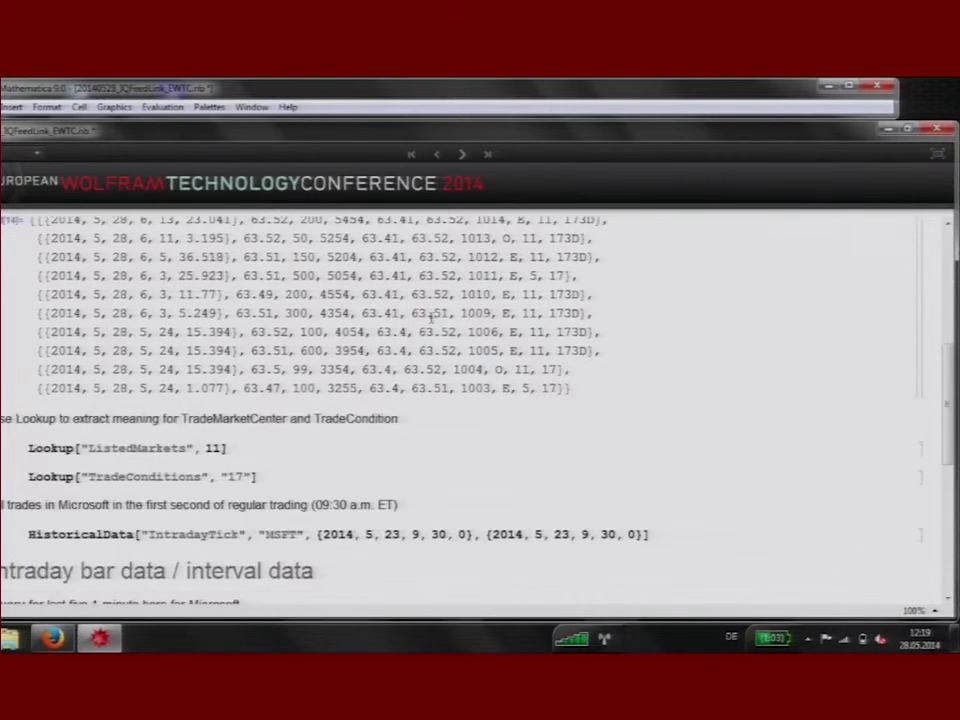
scroll(424, 334, up, 3)
scroll(423, 333, down, 3)
click(287, 430)
- Evaluate Lookup["ListedMarkets", 11], which identifies NYSE Archipelago (NYSE_ARCA)
key(shift+Return)
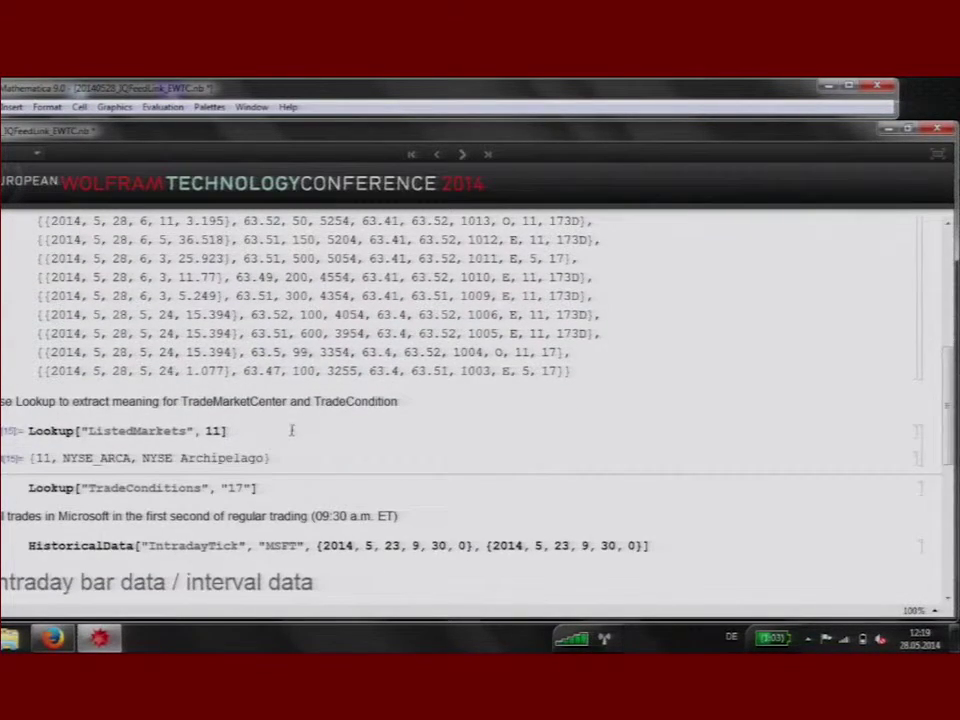
scroll(291, 430, down, 1)
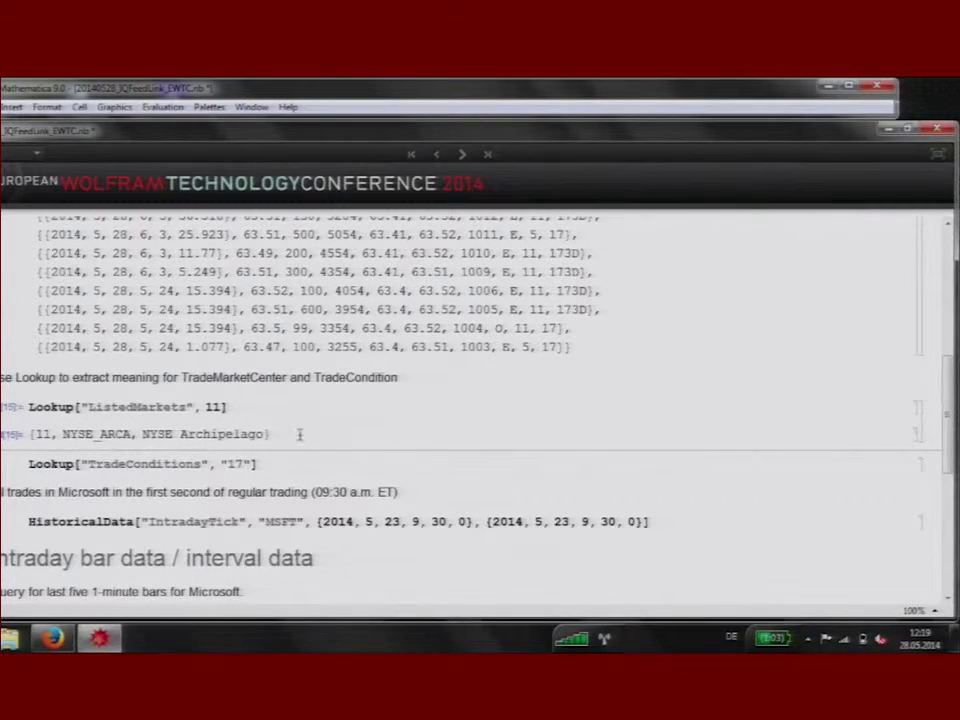
scroll(520, 382, up, 3)
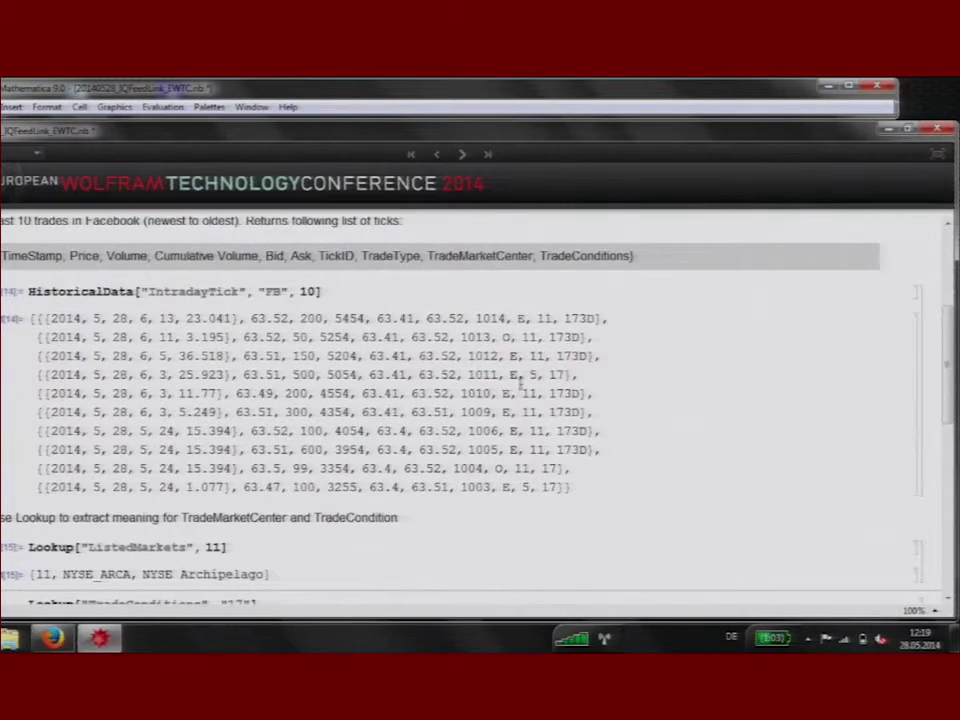
scroll(520, 382, down, 2)
scroll(400, 420, down, 1)
- Evaluate Lookup["TradeConditions", "17"], which returns Form-T Trade
click(280, 450)
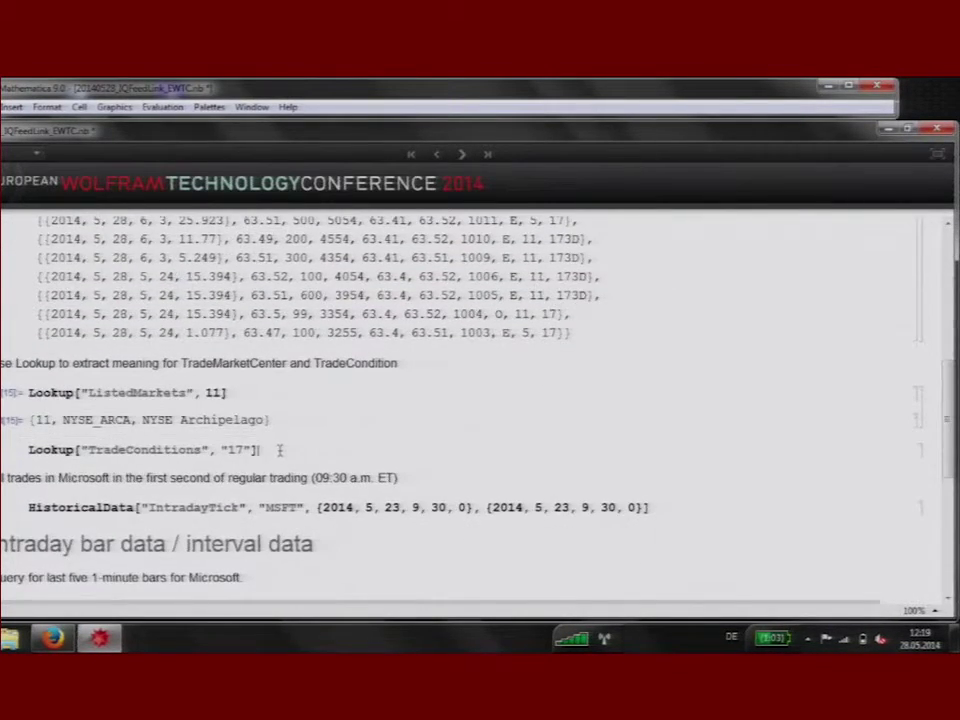
key(shift+Return)
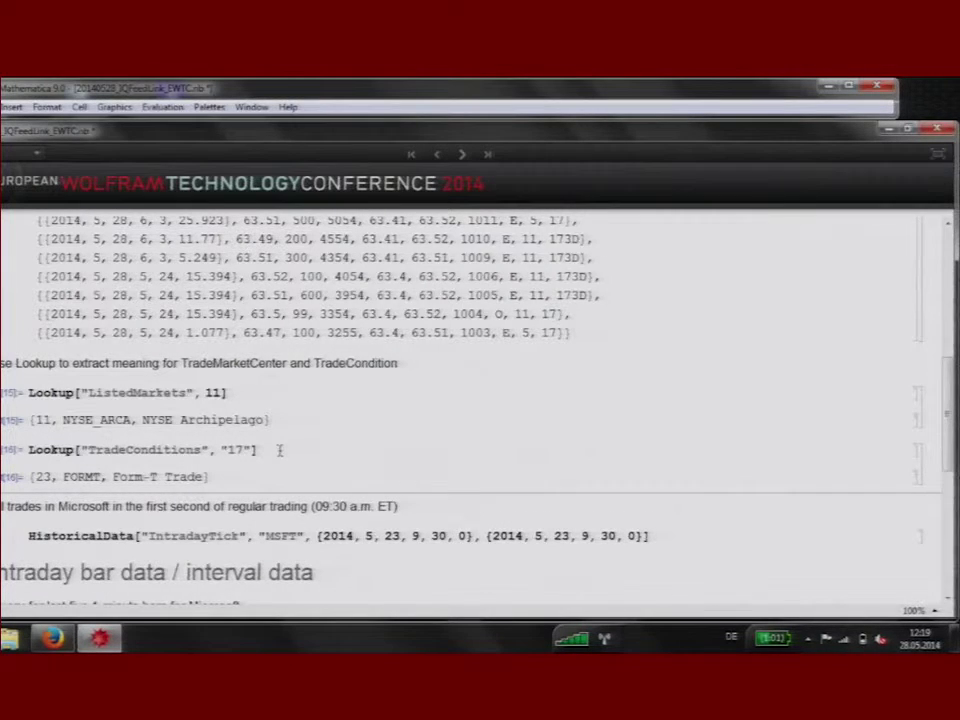
scroll(397, 405, down, 2)
scroll(397, 405, down, 2)
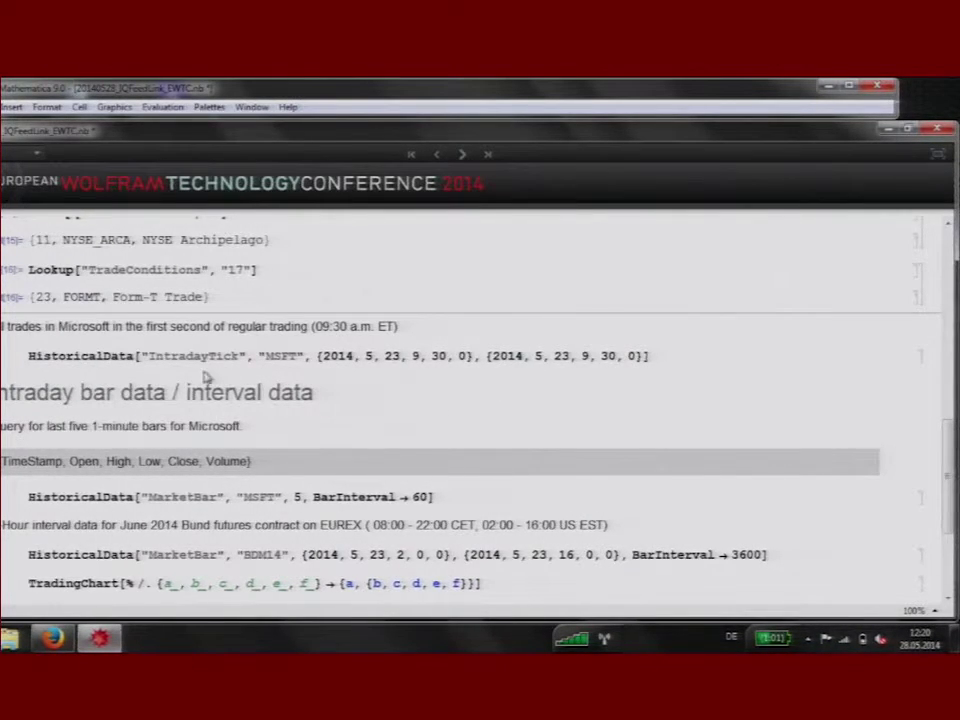
- Retrieve Microsoft's first-second intraday tick data and scroll through the output
click(336, 355)
key(shift+Return)
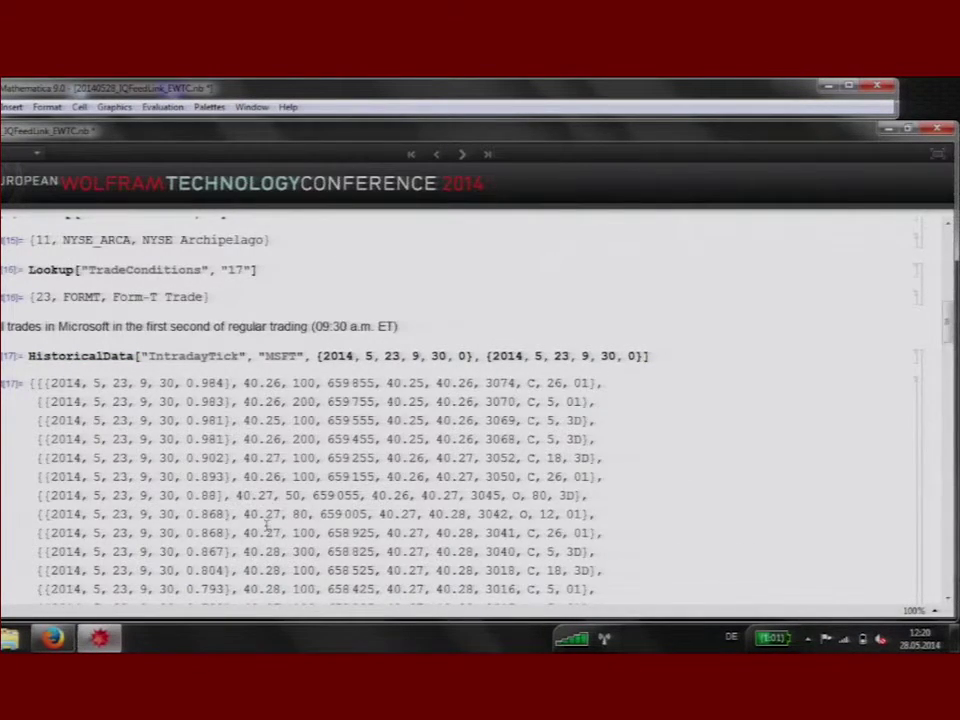
scroll(407, 337, down, 3)
scroll(408, 341, down, 5)
scroll(408, 341, down, 3)
scroll(408, 341, down, 2)
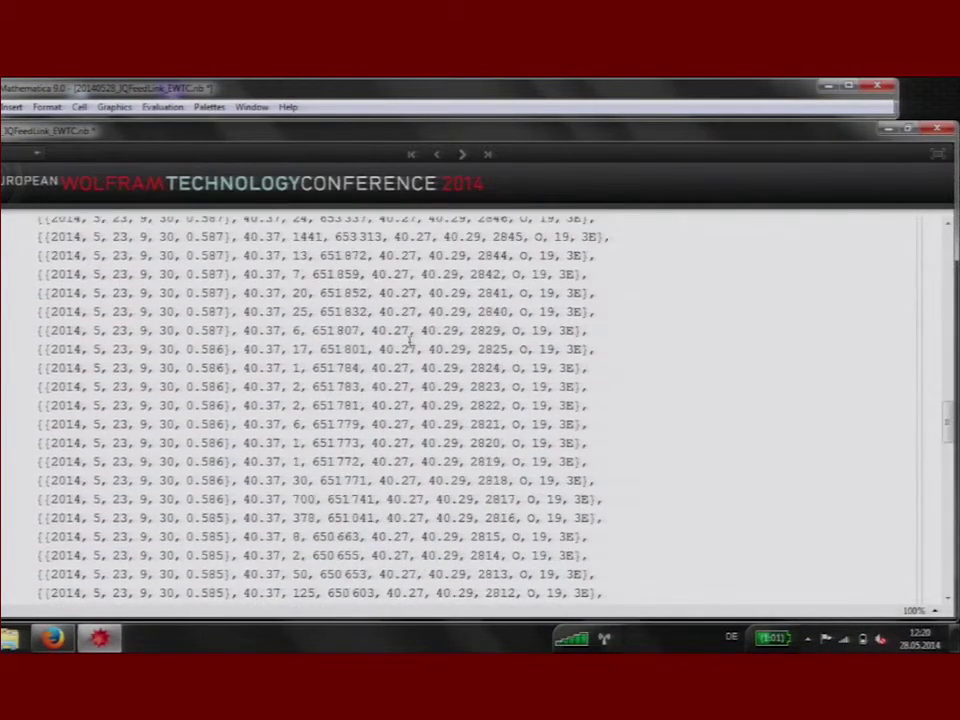
scroll(408, 341, down, 3)
scroll(409, 342, down, 5)
scroll(409, 342, down, 5)
scroll(409, 342, down, 5)
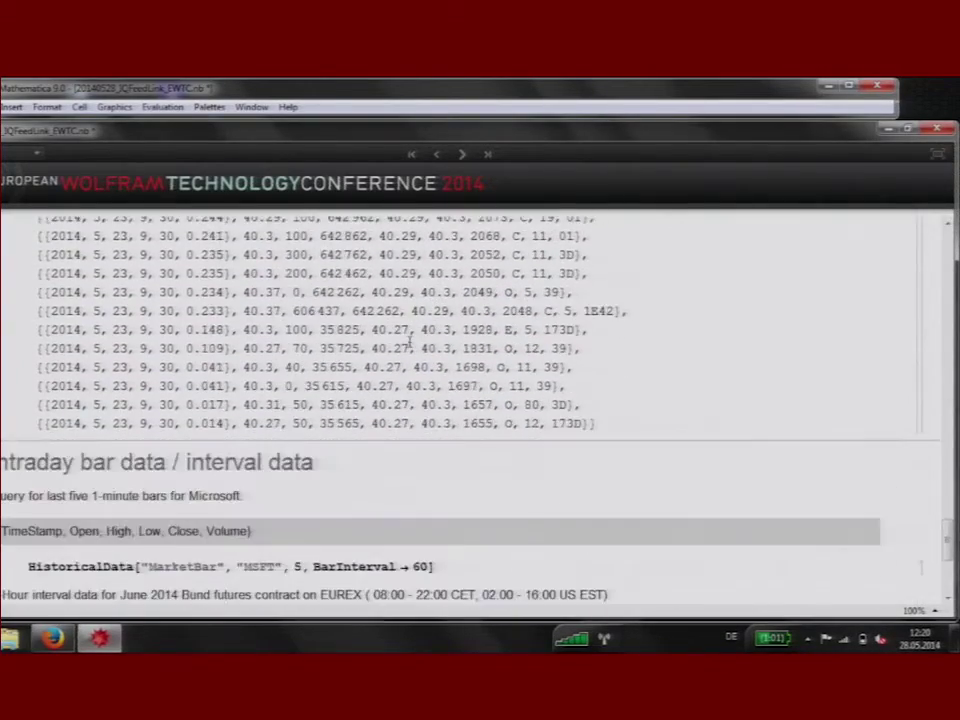
- Scroll through the MSFT tick output to the Intraday bar data / interval data section
scroll(409, 342, up, 1)
scroll(409, 342, up, 3)
scroll(409, 342, up, 5)
scroll(409, 342, up, 3)
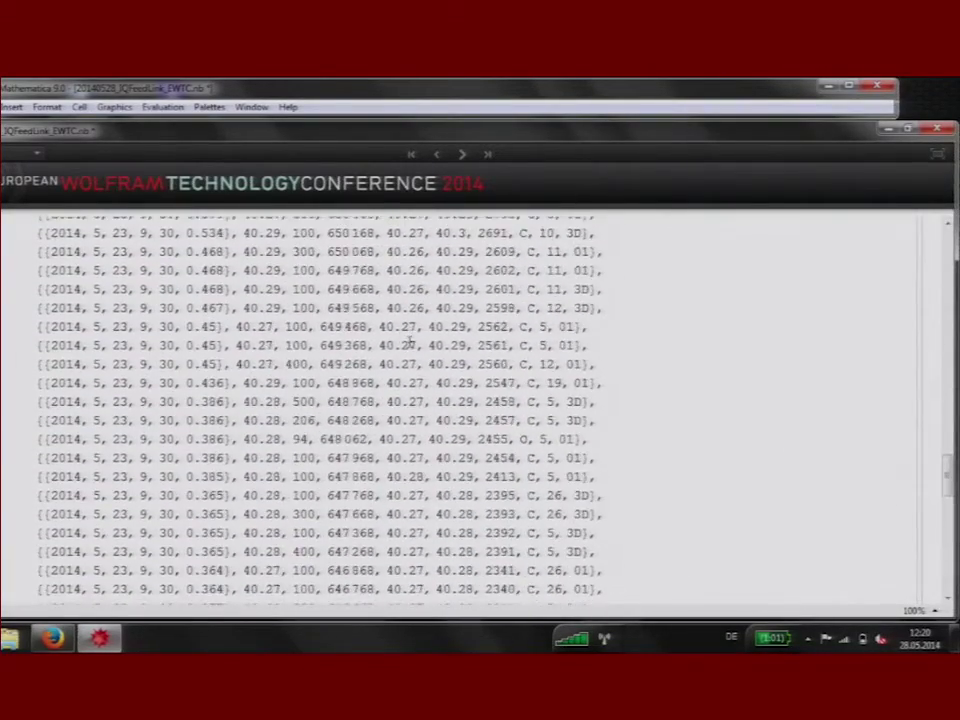
scroll(409, 342, up, 3)
scroll(409, 342, up, 2)
scroll(409, 342, up, 2)
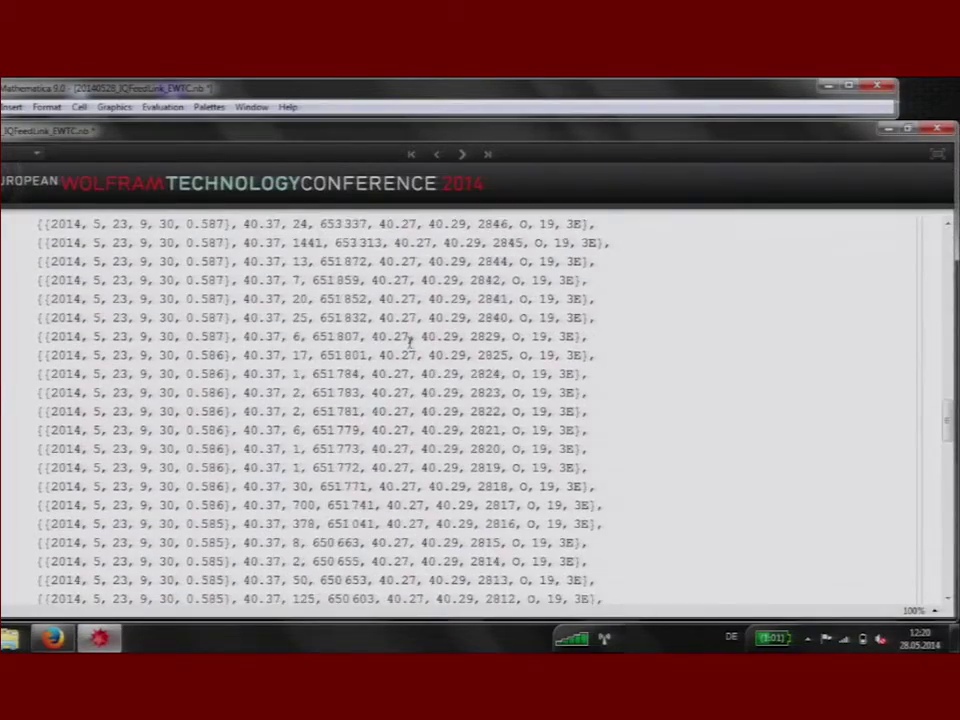
scroll(409, 342, down, 1)
scroll(415, 346, down, 3)
scroll(420, 350, up, 3)
scroll(420, 350, up, 3)
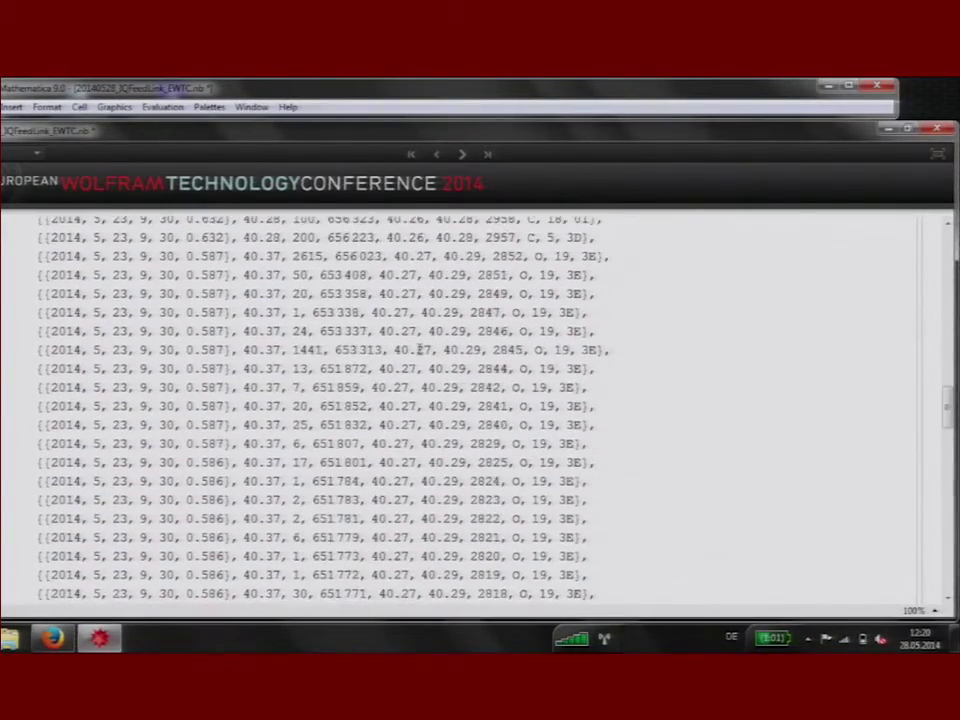
scroll(420, 350, up, 5)
scroll(420, 348, up, 3)
scroll(420, 350, up, 4)
scroll(420, 350, down, 4)
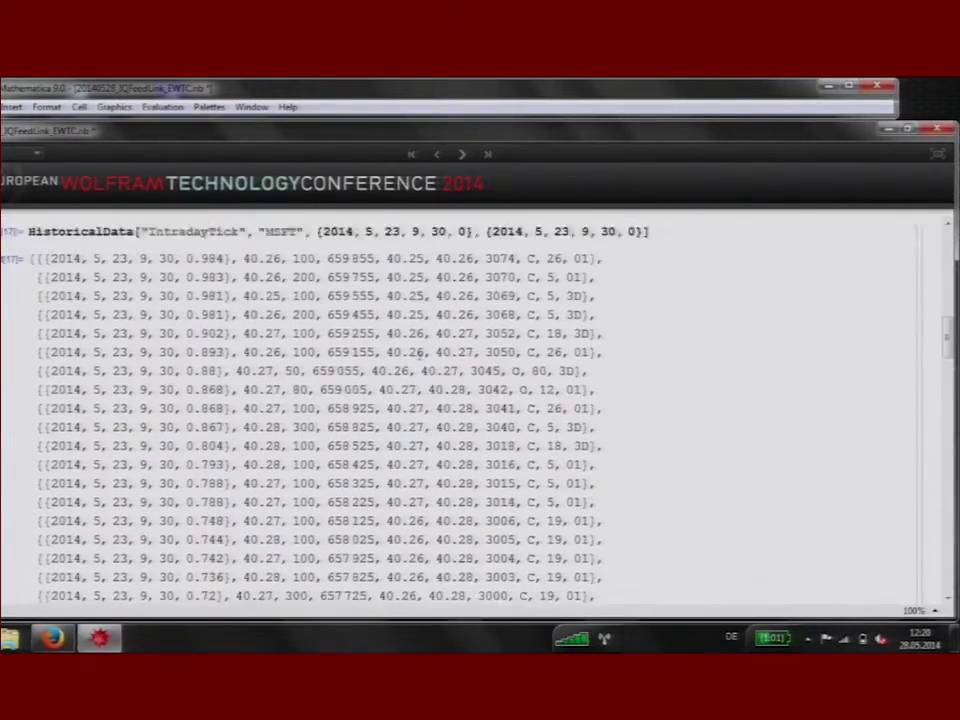
scroll(425, 348, down, 1)
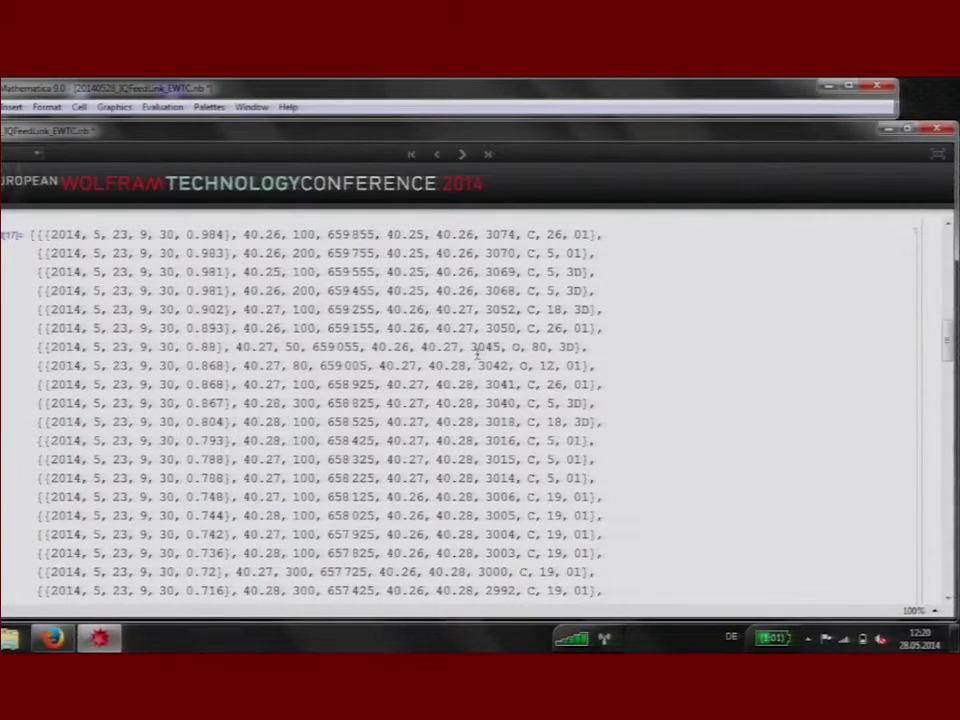
scroll(413, 430, down, 1)
scroll(413, 435, down, 4)
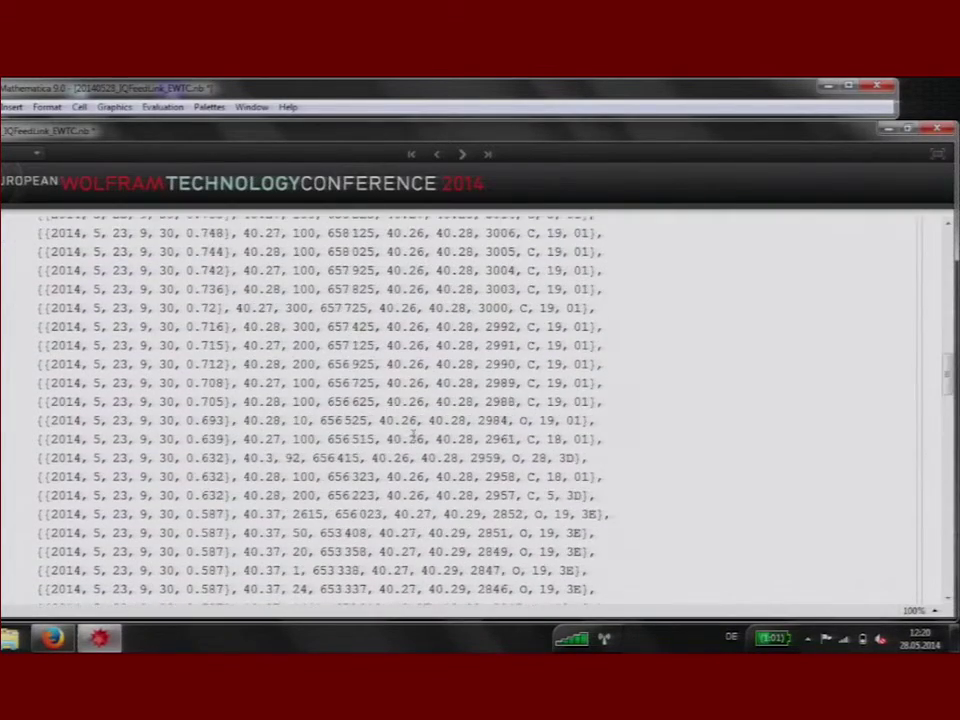
scroll(315, 400, down, 3)
scroll(315, 400, down, 4)
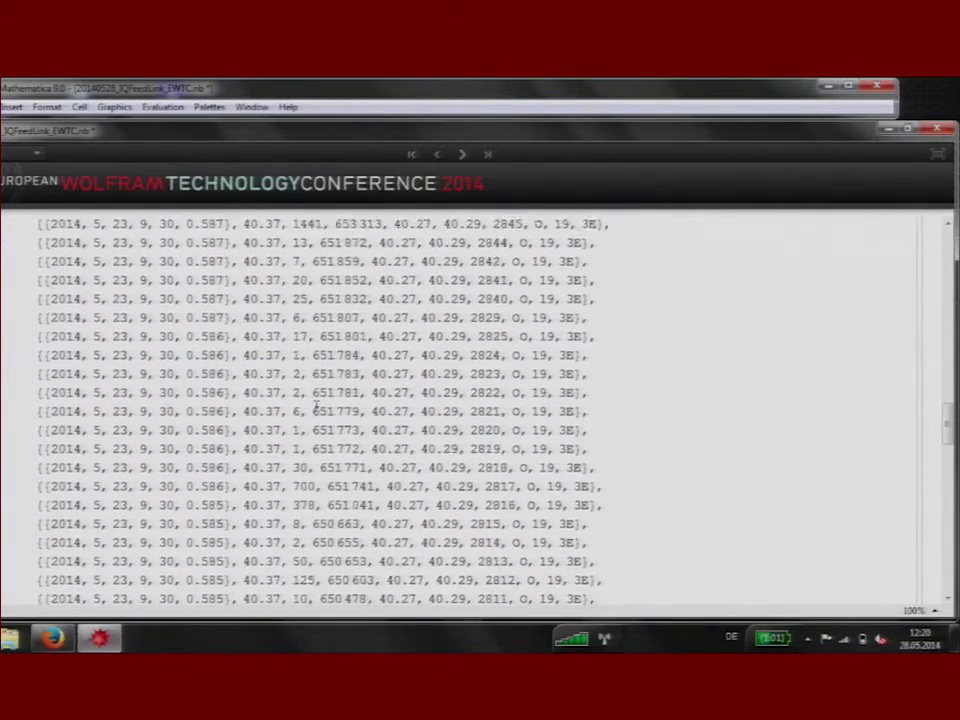
scroll(316, 405, down, 2)
scroll(317, 409, down, 2)
scroll(317, 409, down, 5)
scroll(317, 410, down, 4)
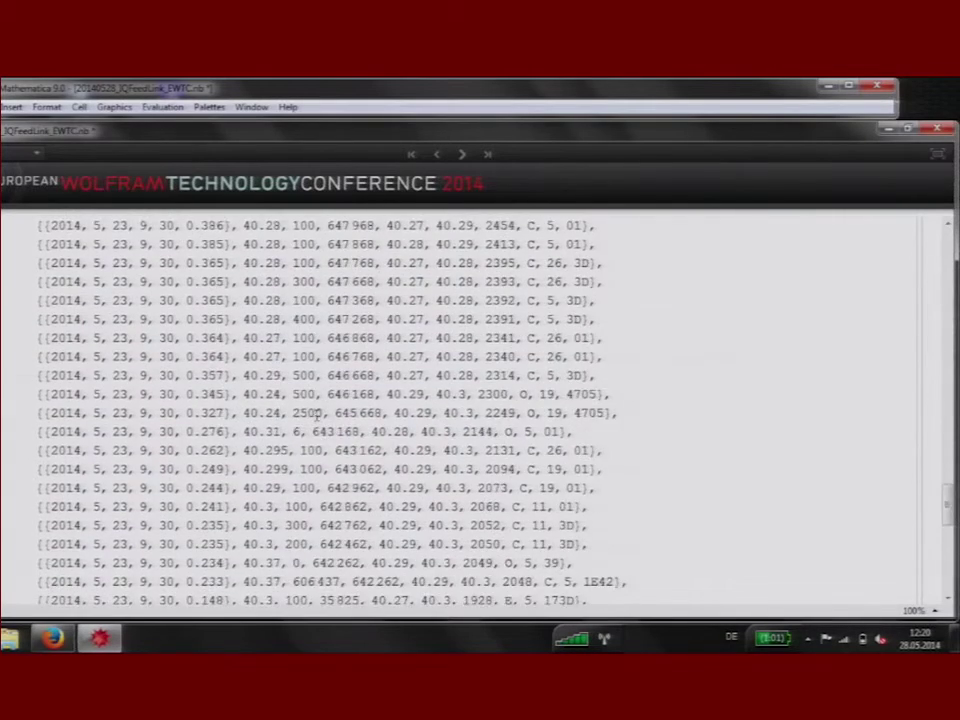
scroll(317, 411, down, 4)
scroll(316, 411, down, 3)
scroll(316, 412, down, 1)
scroll(317, 413, up, 2)
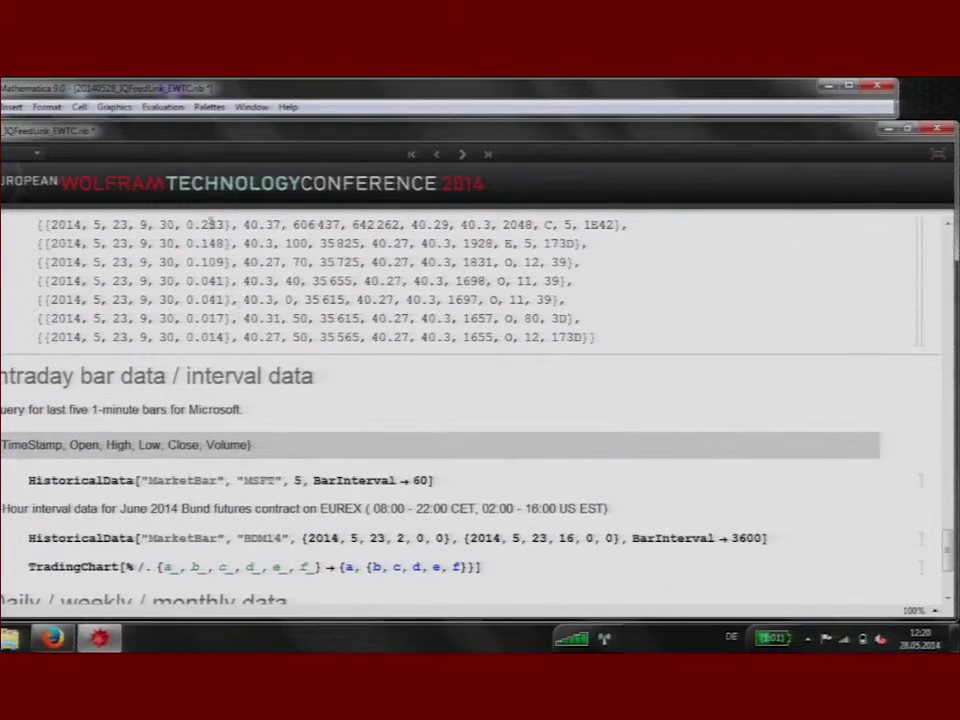
scroll(183, 299, up, 1)
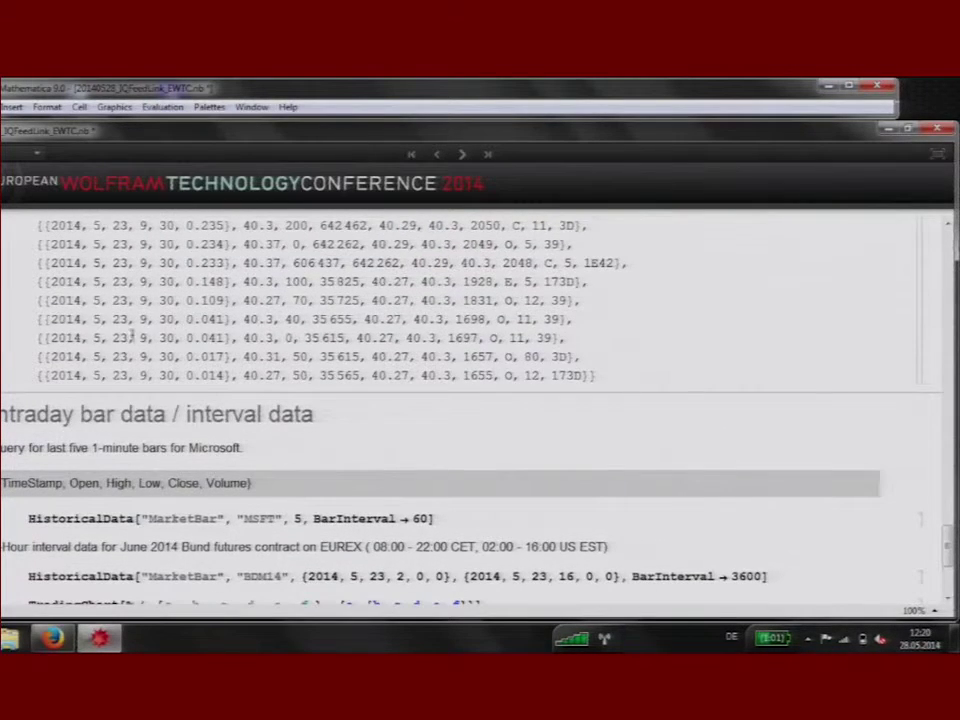
drag(40, 319, 233, 338)
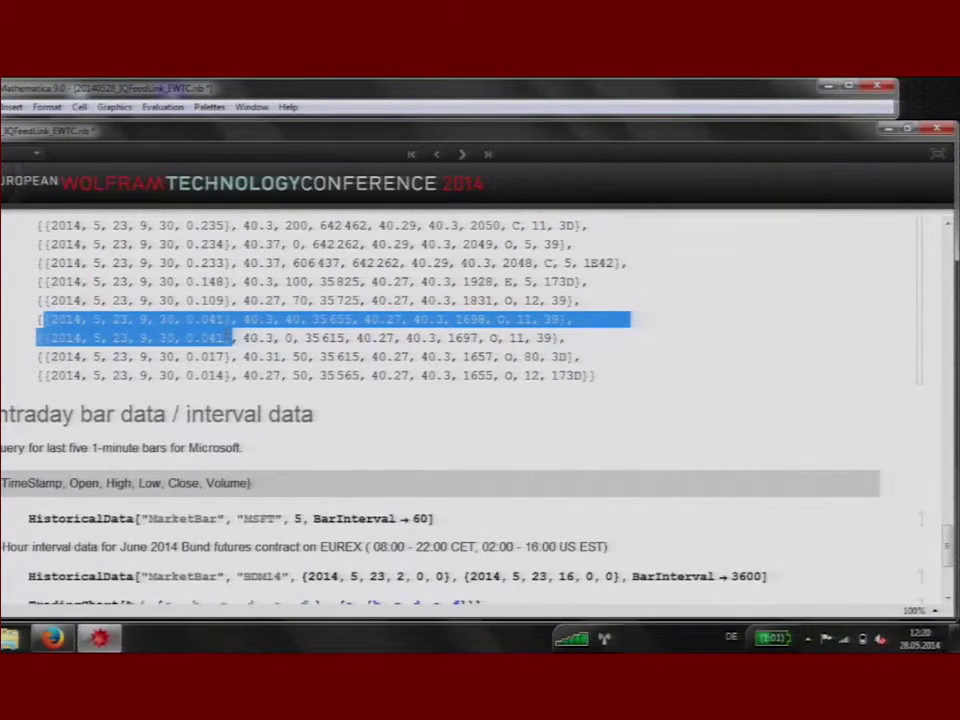
scroll(420, 398, down, 3)
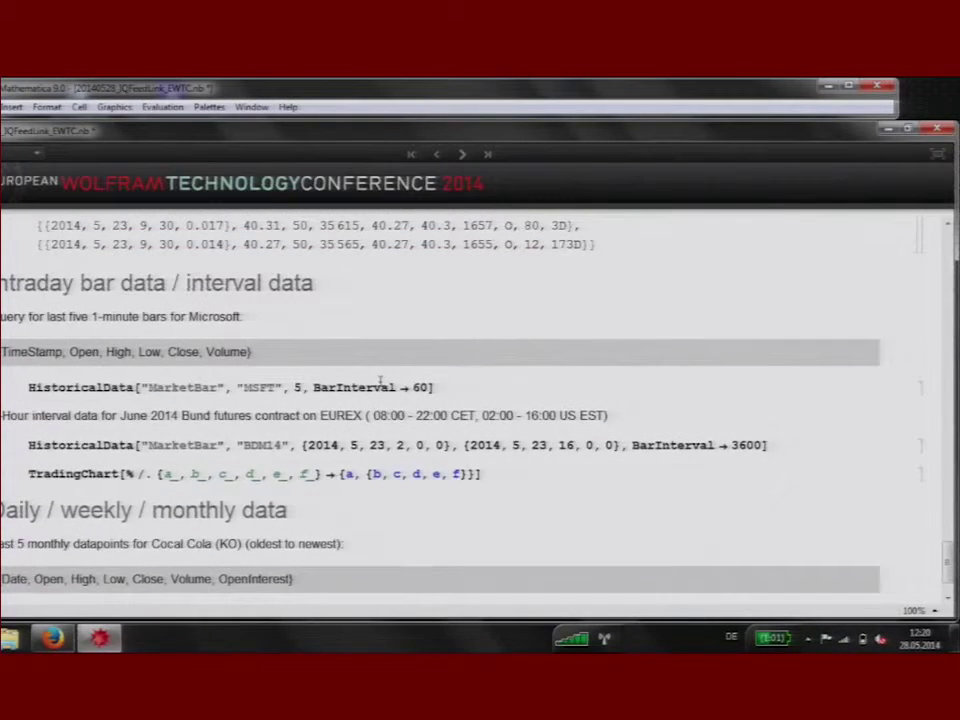
scroll(380, 380, down, 1)
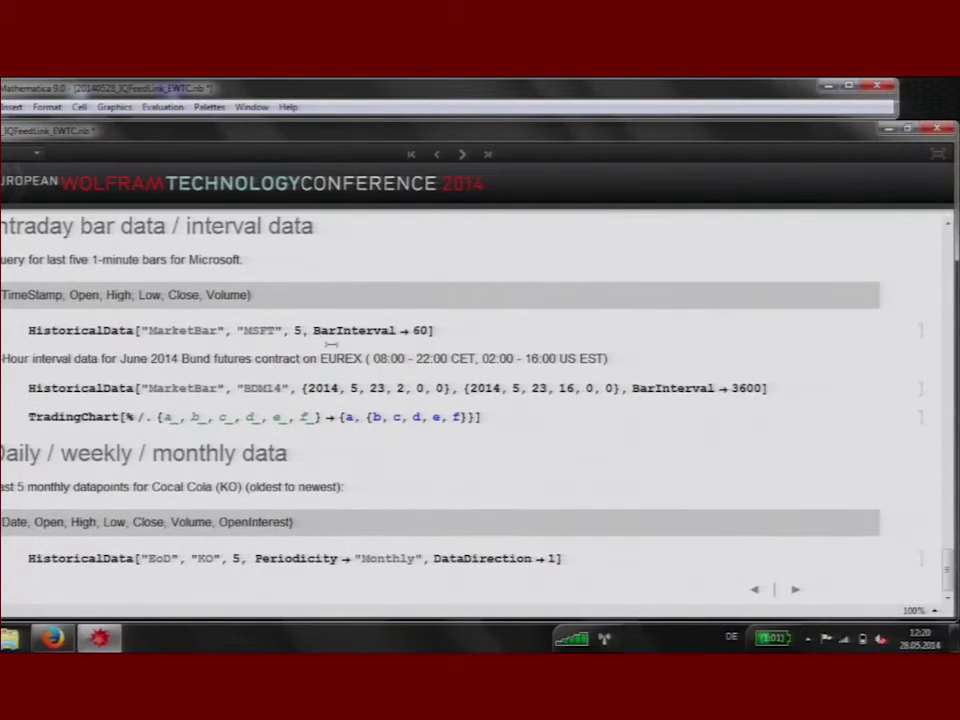
- Retrieve the latest 1-minute MarketBar data for Microsoft (MSFT)
click(455, 331)
key(shift+Return)
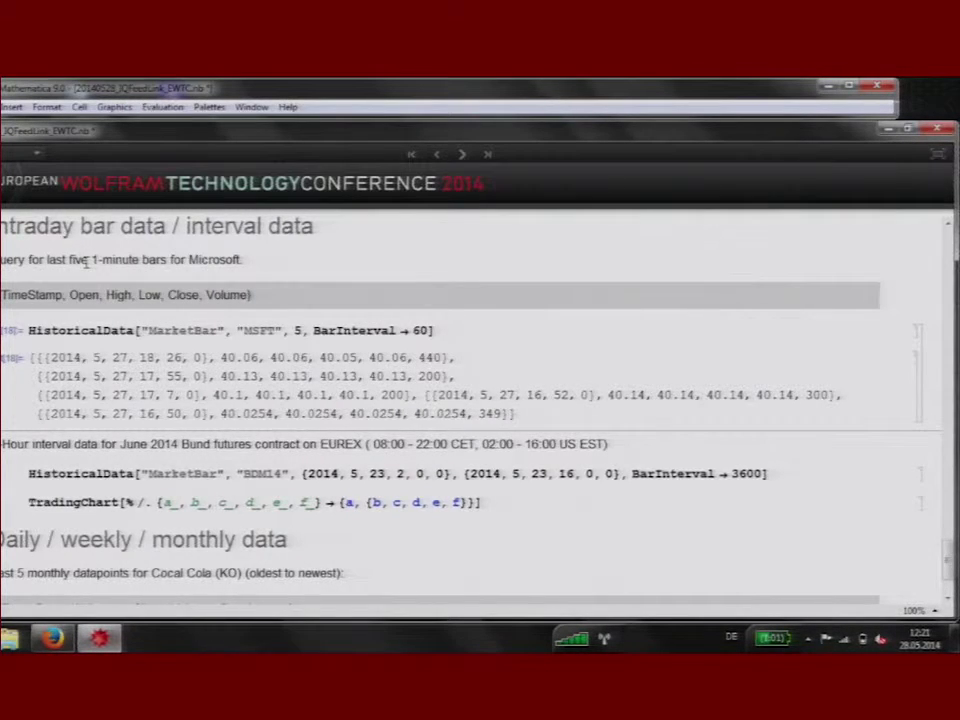
scroll(87, 262, down, 2)
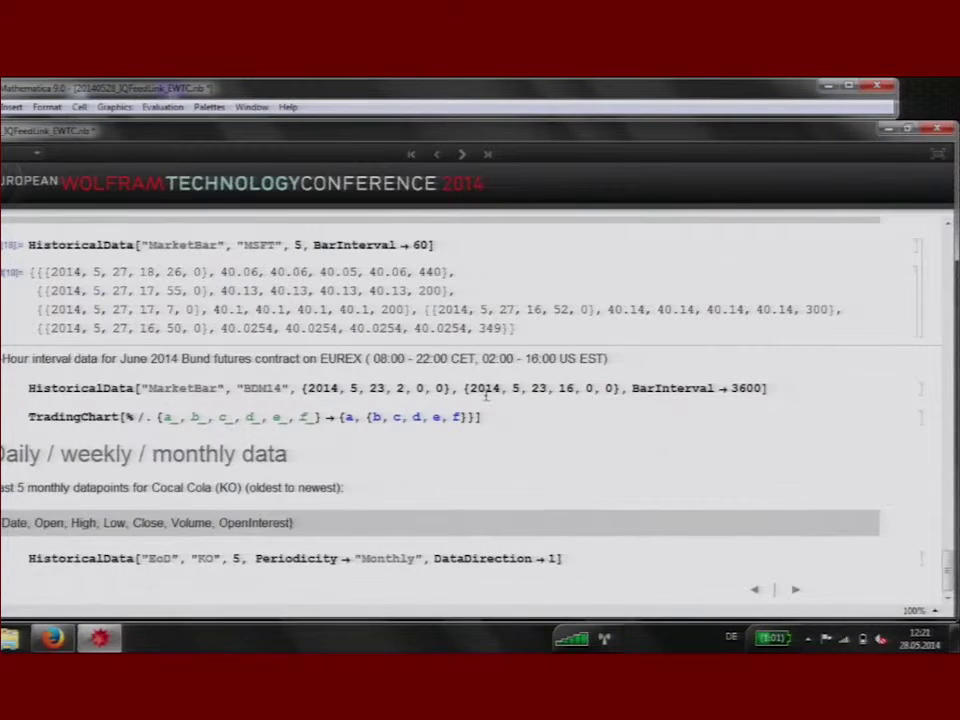
- Retrieve hourly bars for the BDM14 Bund futures contract on 2014-05-23
click(680, 388)
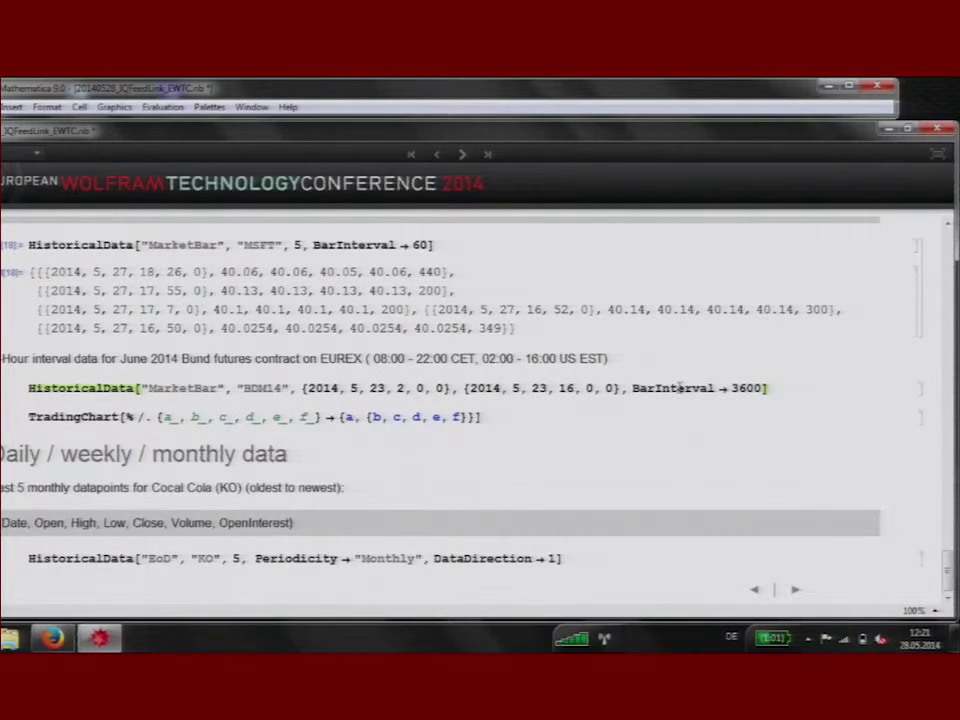
key(shift+Return)
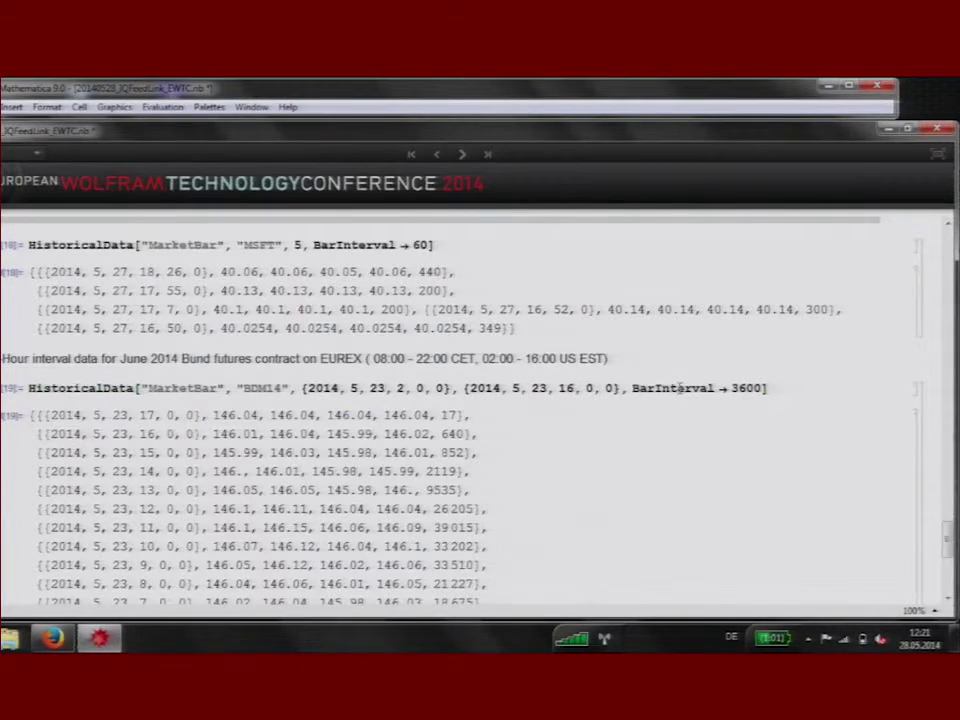
scroll(589, 441, down, 4)
scroll(606, 452, down, 1)
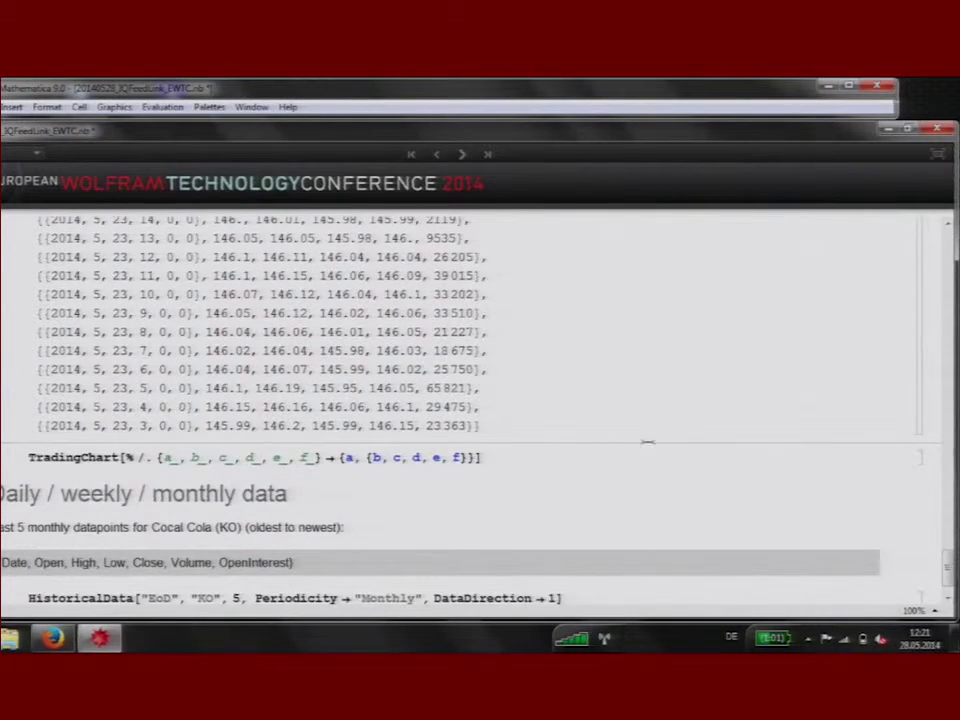
scroll(648, 441, down, 1)
- Plot the BDM14 hourly bars for May 23, 2014 as a candlestick TradingChart with volume
click(553, 423)
key(shift+Return)
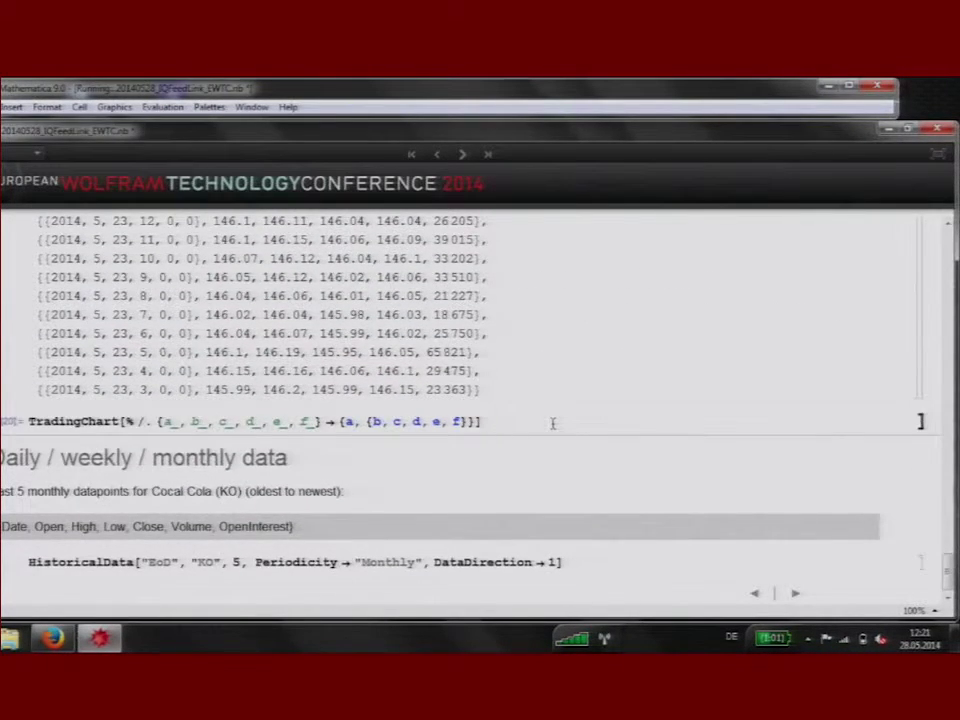
scroll(555, 413, down, 3)
scroll(555, 417, down, 1)
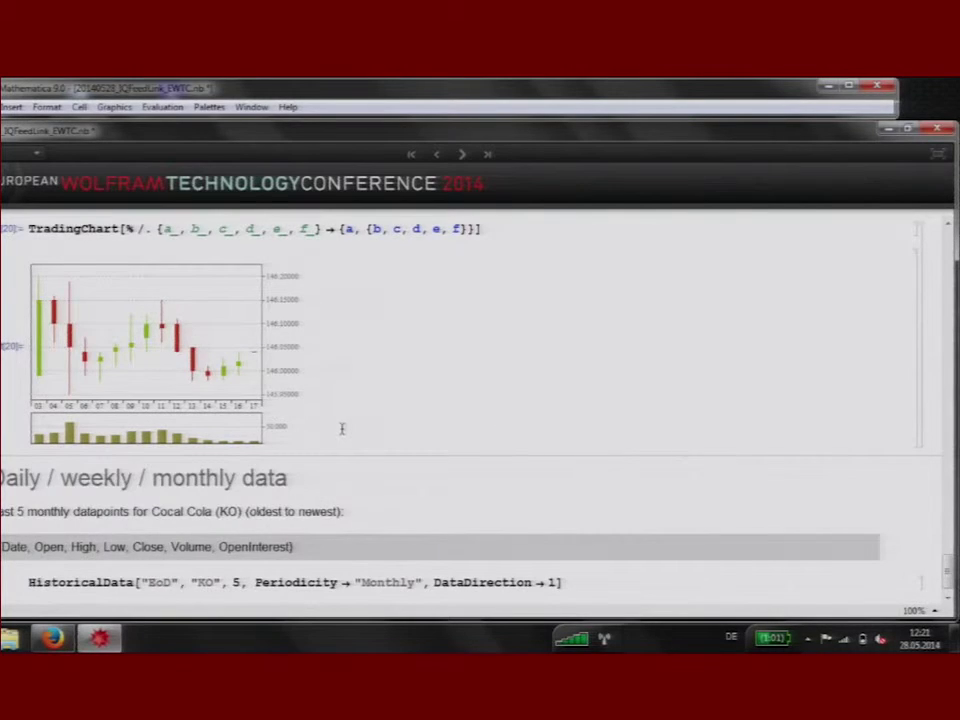
ctrl+scroll(342, 428, up, 1)
ctrl+scroll(348, 426, up, 1)
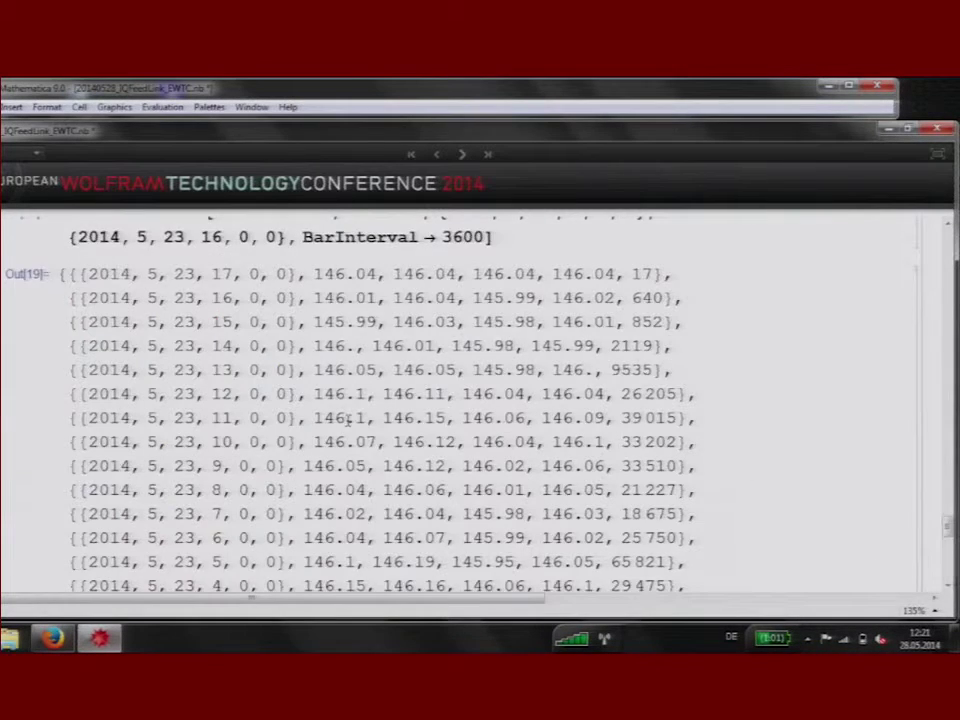
scroll(350, 427, up, 2)
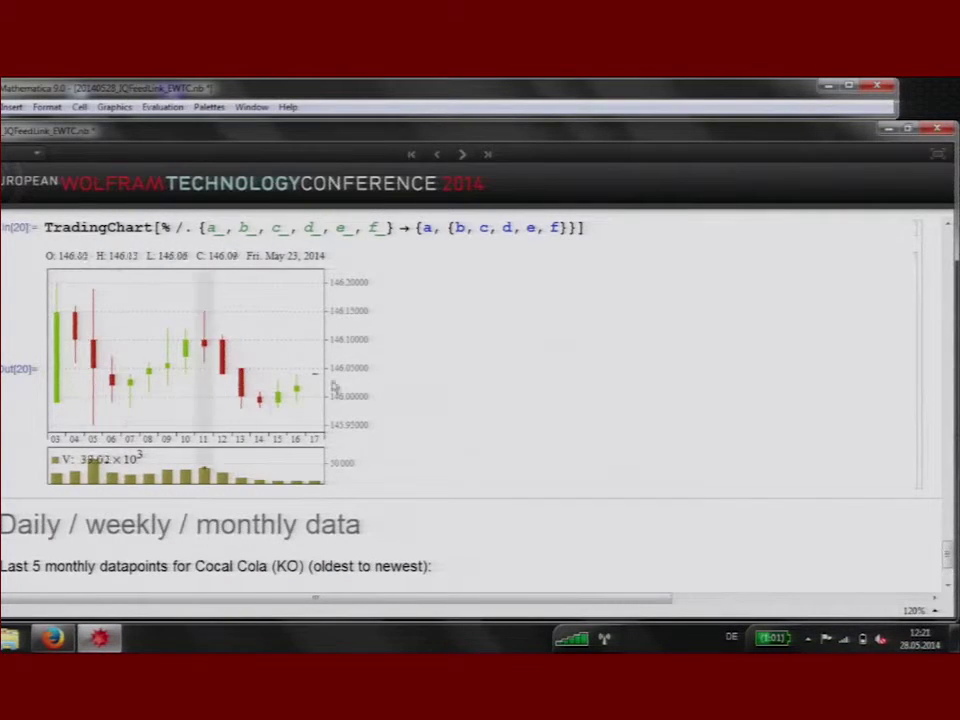
scroll(461, 326, down, 2)
ctrl+scroll(461, 326, up, 1)
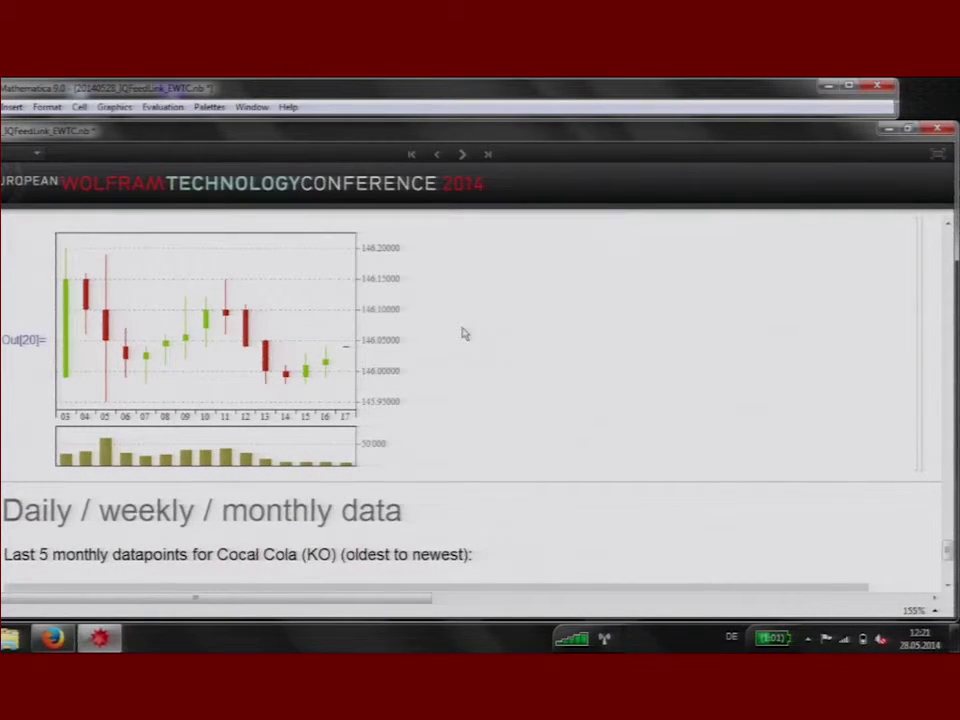
ctrl+scroll(462, 330, down, 3)
scroll(461, 316, down, 3)
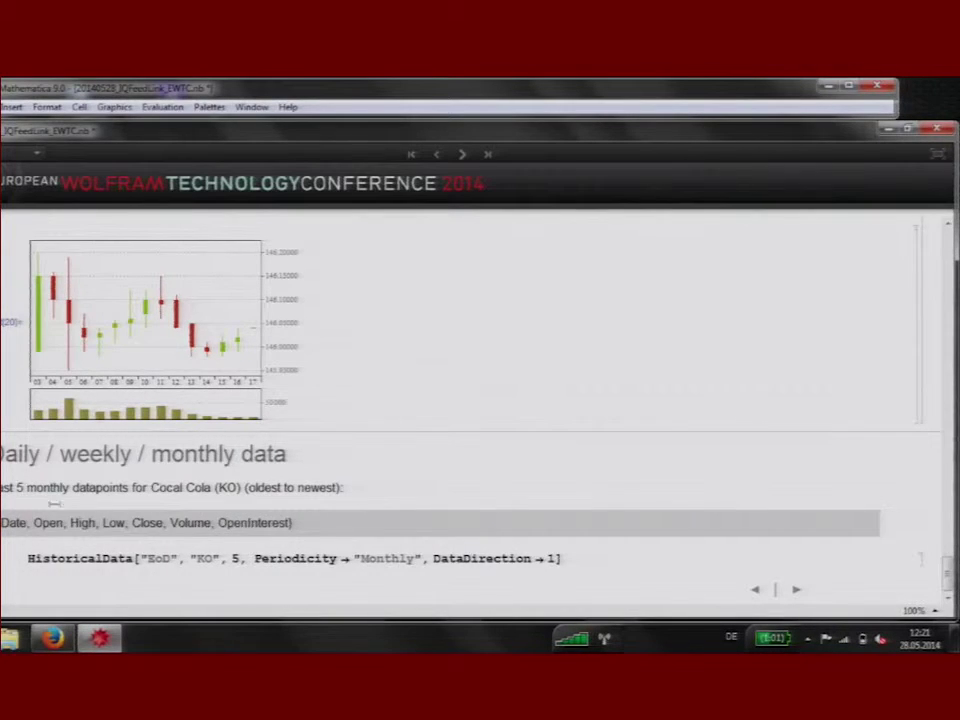
click(298, 558)
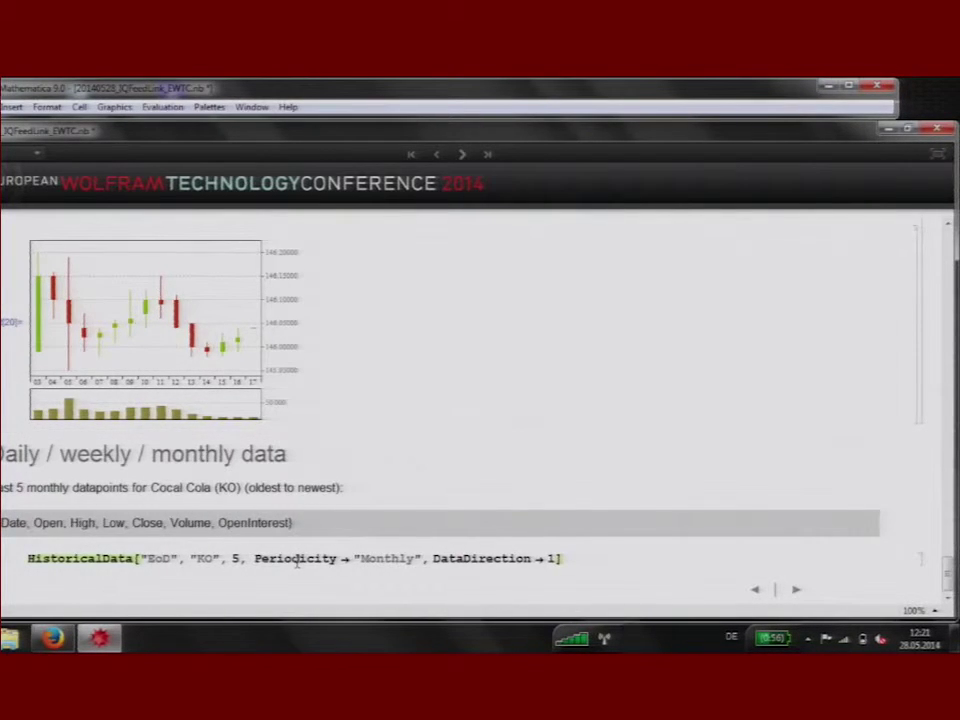
- Fetch five monthly Coca-Cola (KO) bars, January–May 2014, then advance to the streaming data slide
key(Caps_Lock)
key(Return)
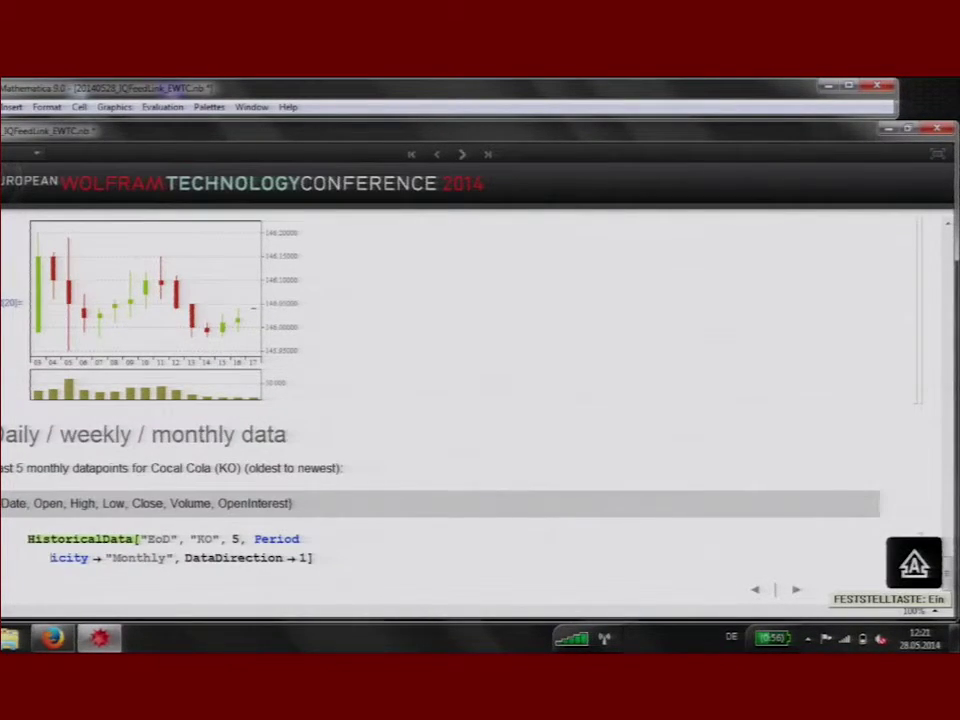
key(Caps_Lock)
key(BackSpace)
key(shift+Return)
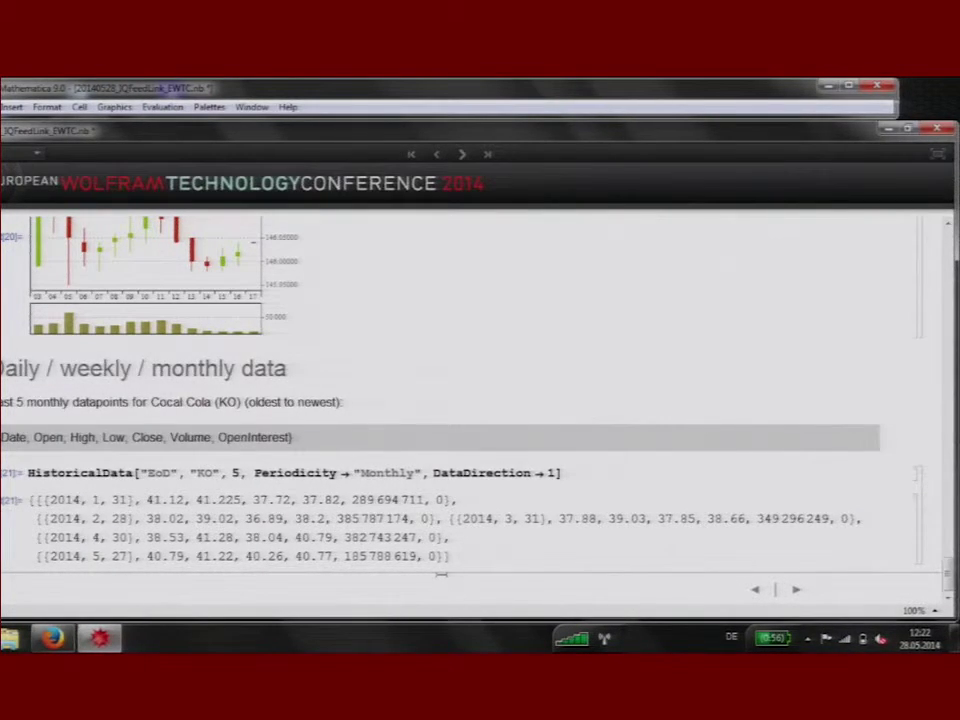
click(787, 591)
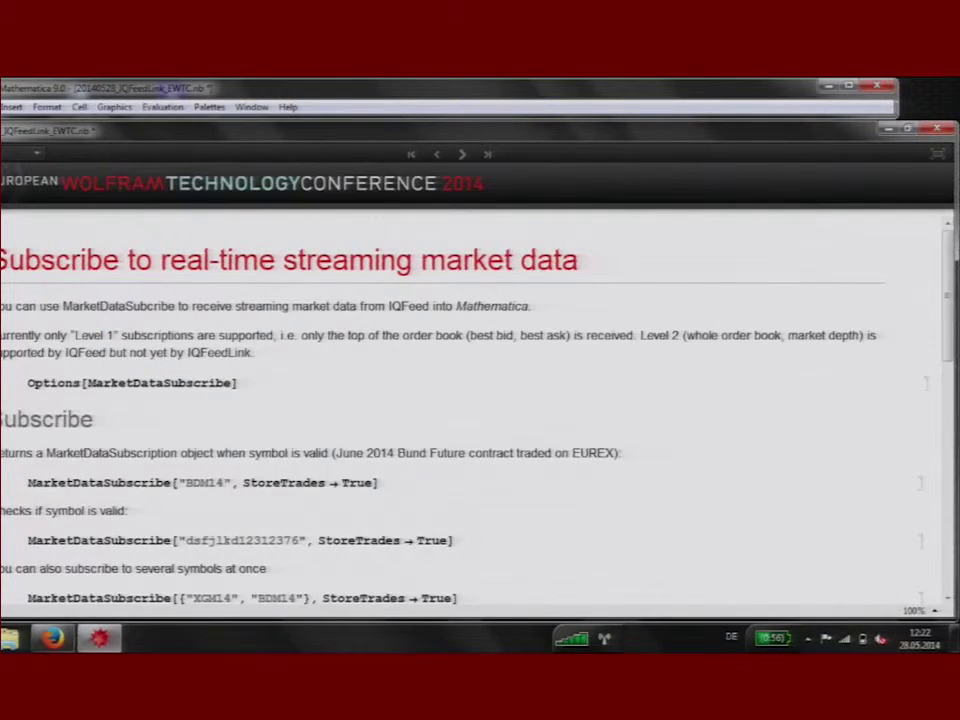
- Evaluate MarketDataSubscribe["BDM14", StoreTrades -> True] to get a Level1 MarketDataSubscription object
scroll(302, 422, down, 2)
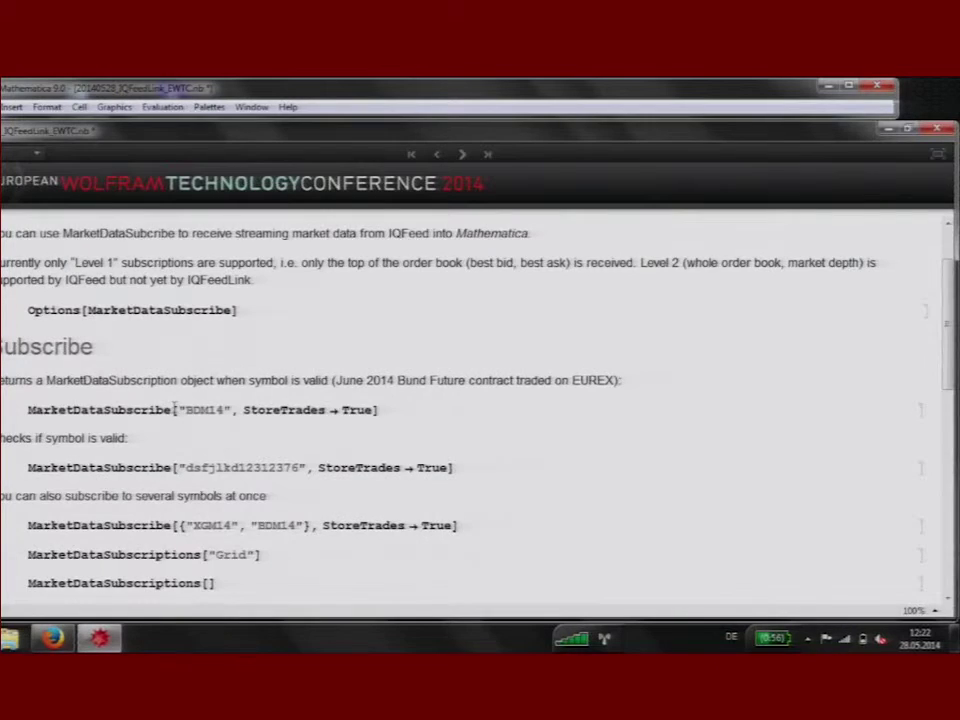
scroll(420, 390, down, 1)
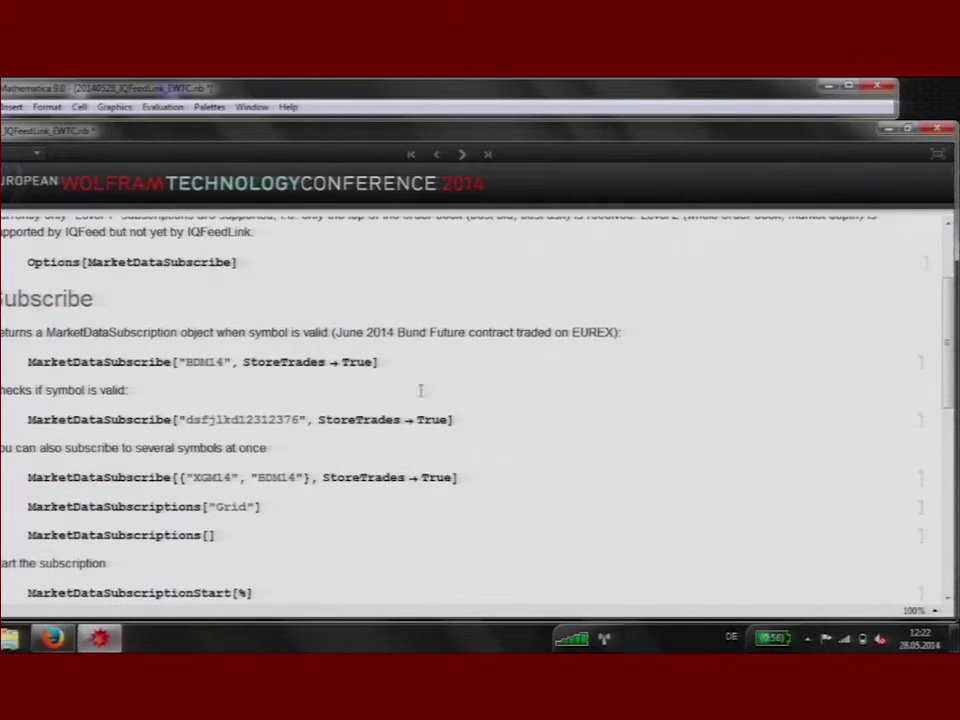
click(190, 364)
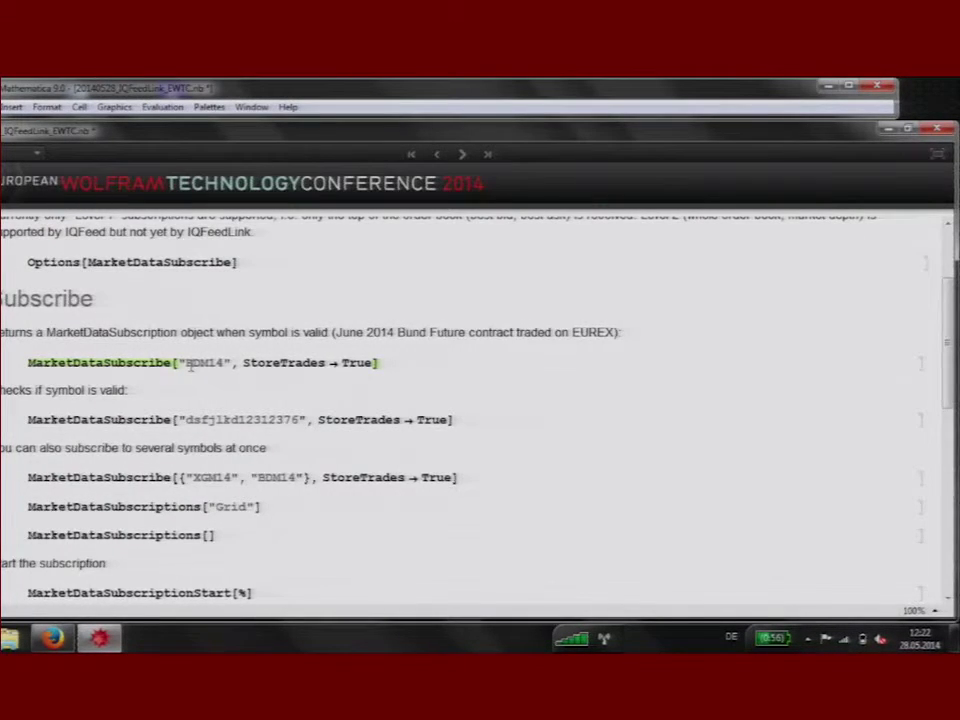
click(416, 358)
key(shift+Return)
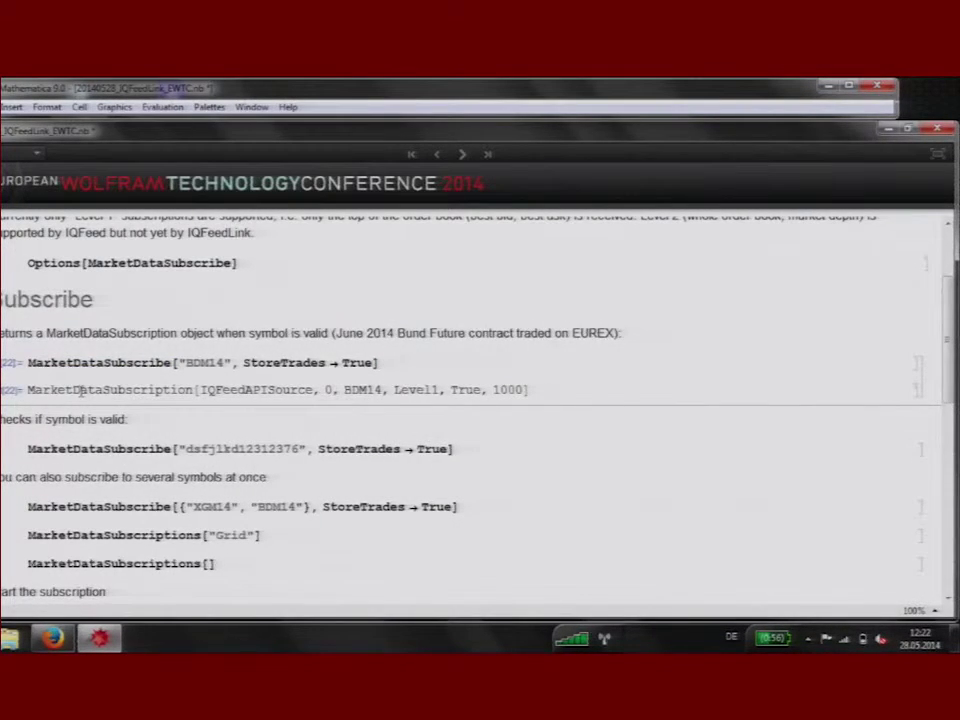
scroll(87, 390, down, 2)
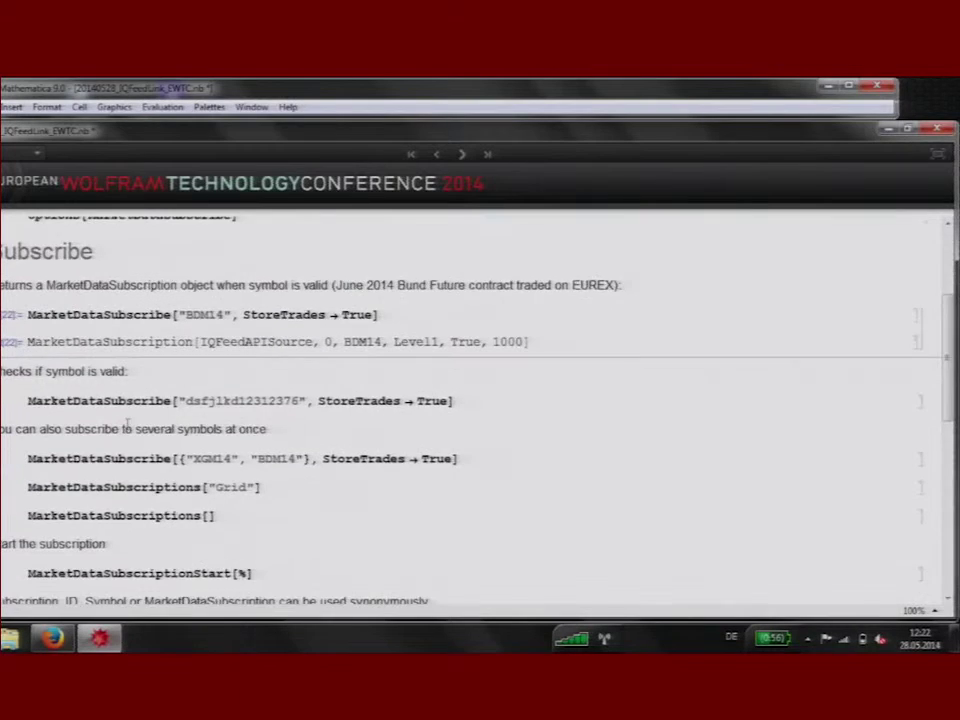
- Subscribe to the bogus symbol "dsfjlkd12312376", which fails with invalidsymbol and $Failed
click(232, 405)
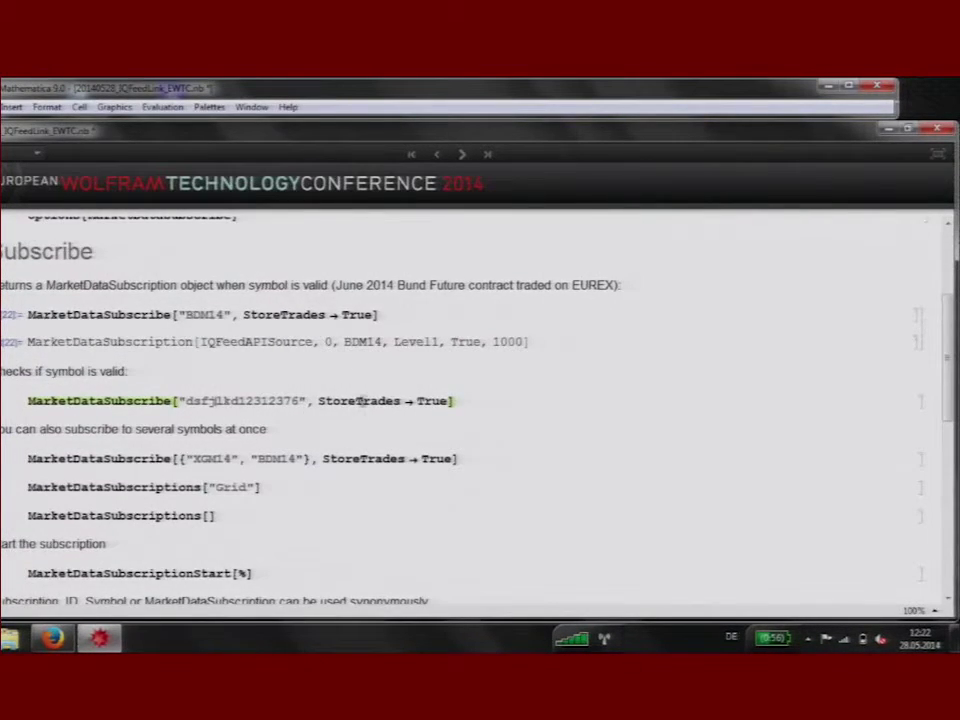
click(479, 404)
key(shift+Return)
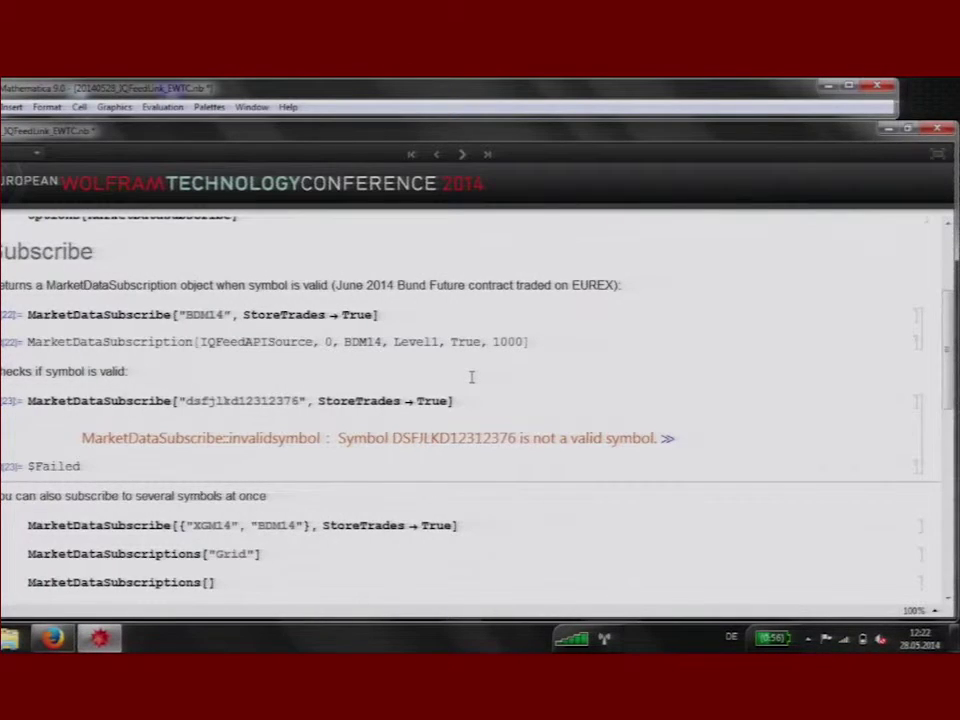
scroll(471, 377, down, 3)
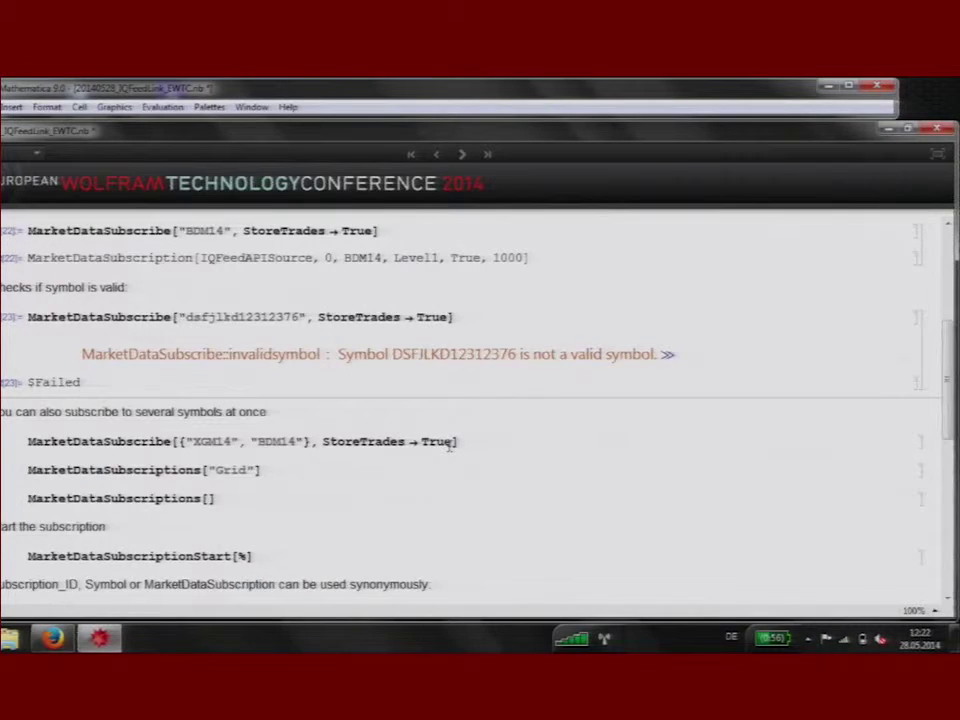
scroll(449, 447, down, 1)
double_click(278, 405)
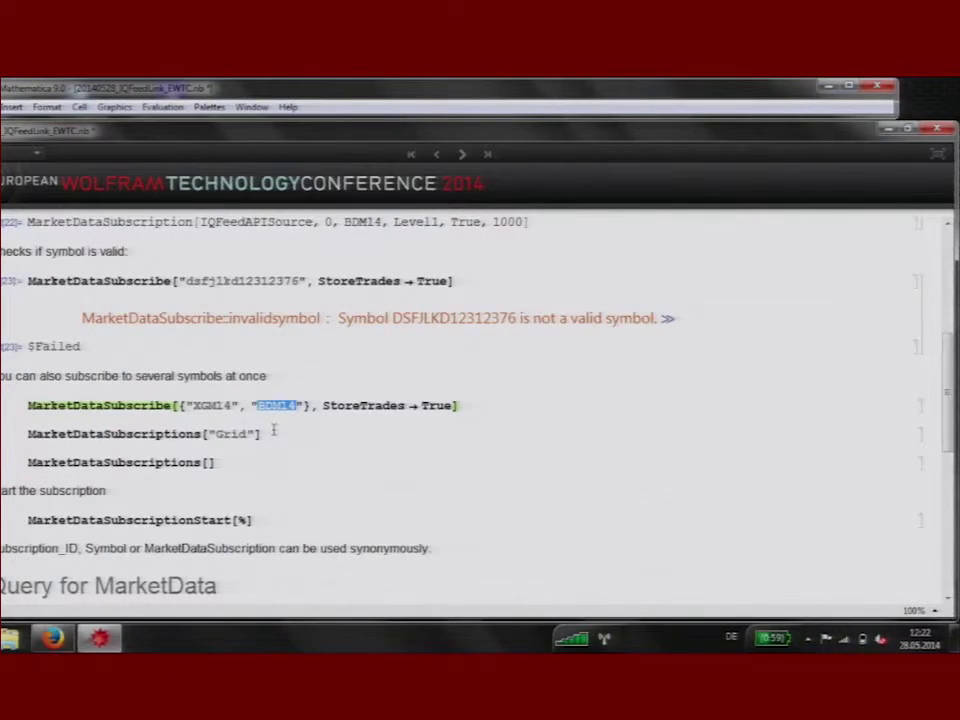
- Subscribe to {"XGM14", "BDM14"} with StoreTrades, getting two subscriptions and a BDM14 alreadysubscribed warning
click(203, 405)
key(shift+Return)
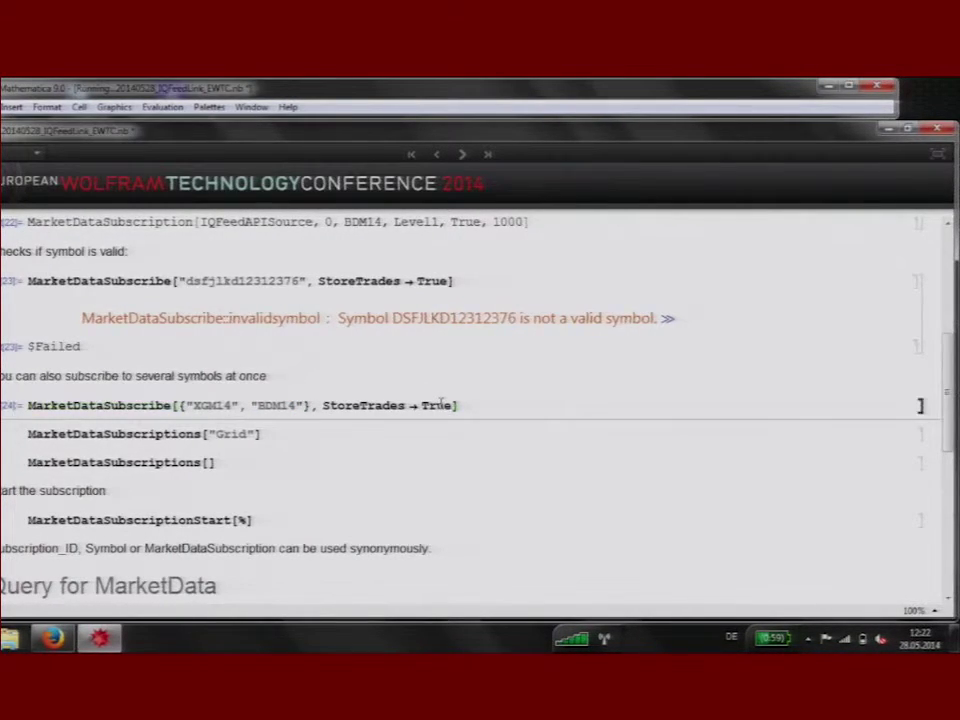
scroll(440, 401, down, 2)
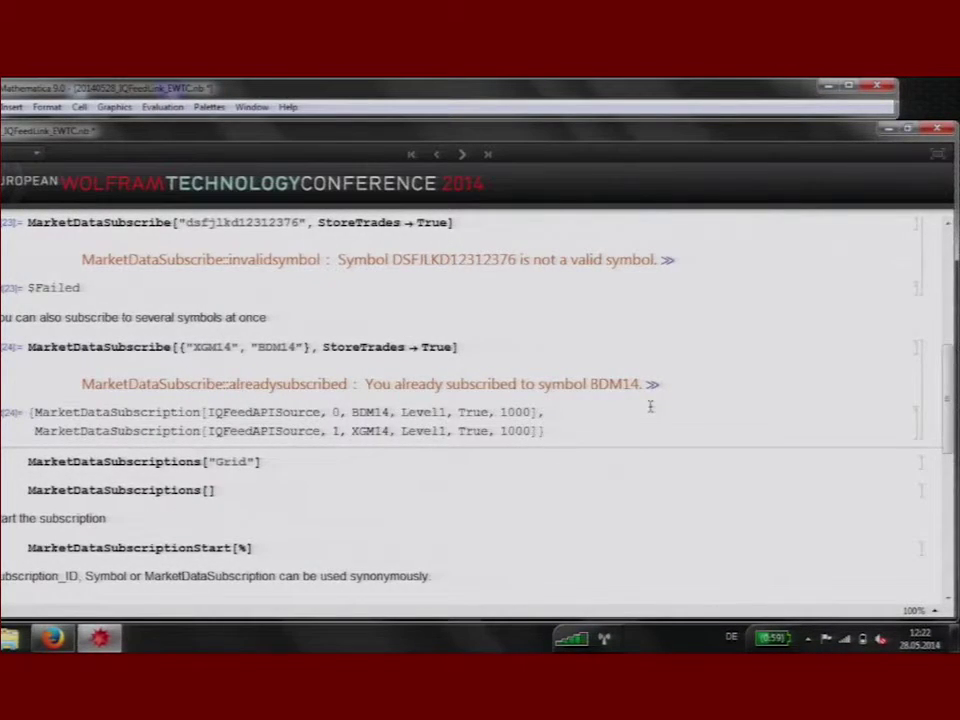
scroll(300, 380, down, 1)
drag(36, 390, 365, 388)
click(459, 387)
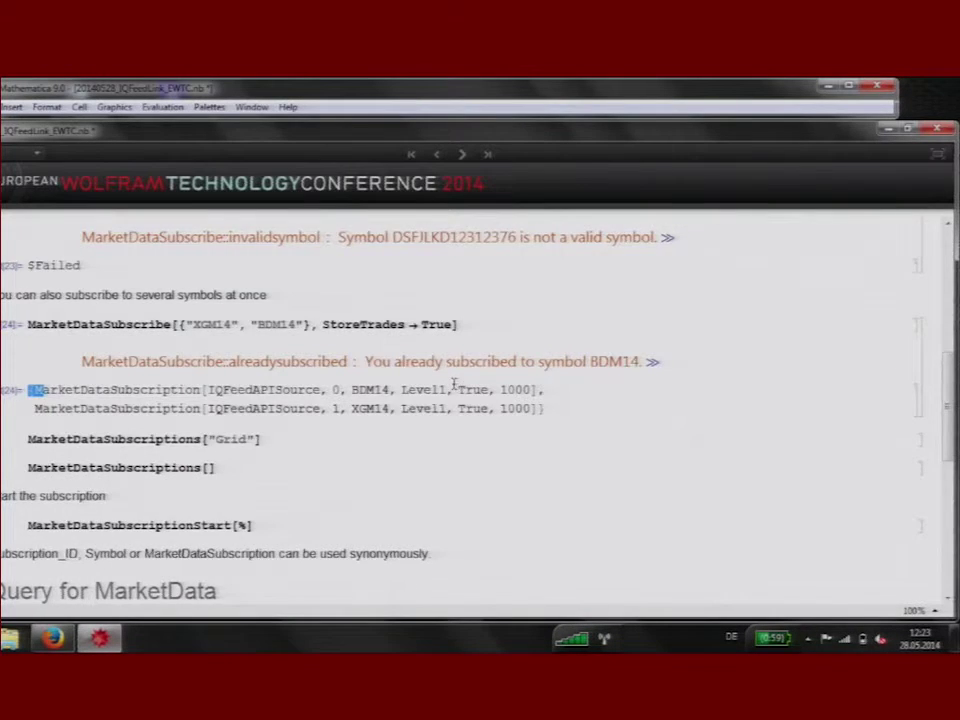
scroll(445, 382, down, 2)
- Run MarketDataSubscriptionStart[%] to start the BDM14 and XGM14 subscriptions, then scroll to the MarketDataGet section
scroll(430, 382, down, 2)
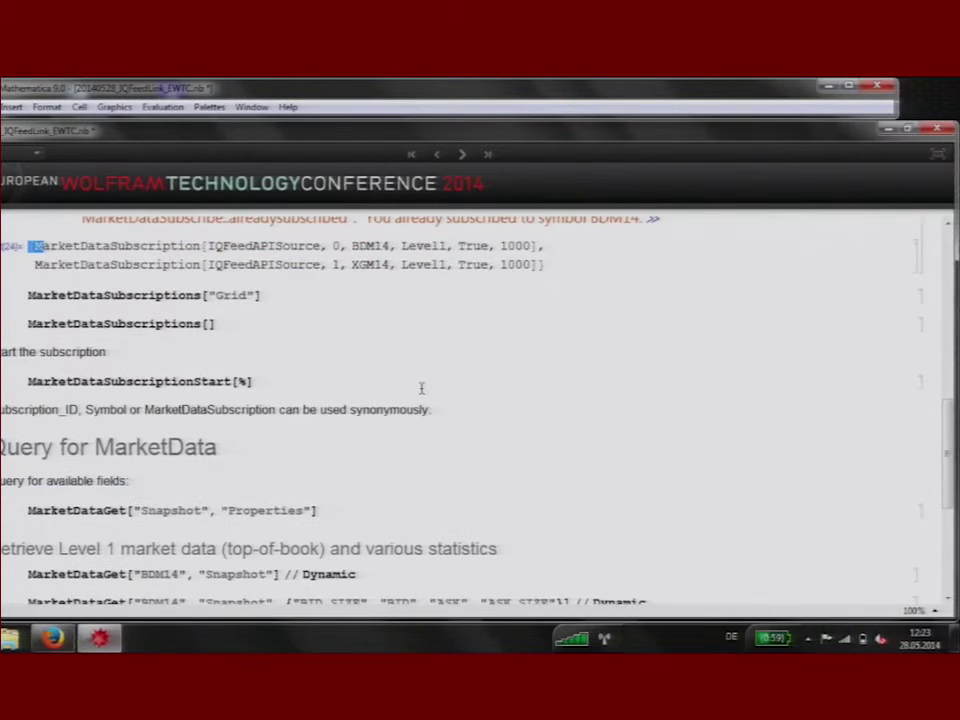
click(341, 381)
key(shift+Return)
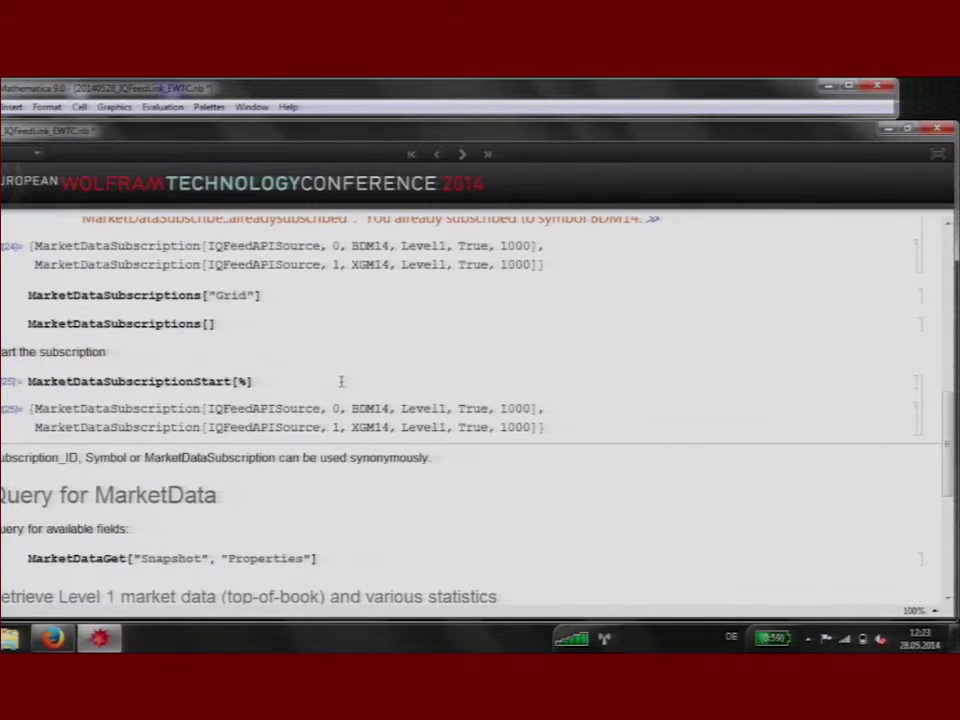
scroll(345, 385, down, 2)
scroll(418, 414, down, 3)
scroll(455, 422, down, 1)
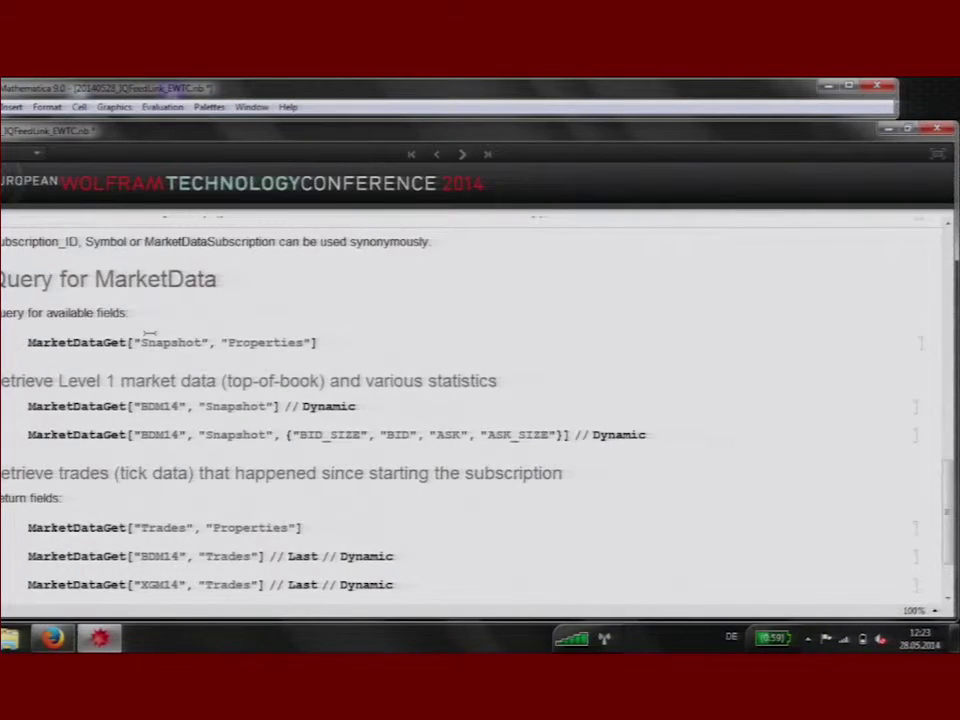
scroll(240, 340, down, 1)
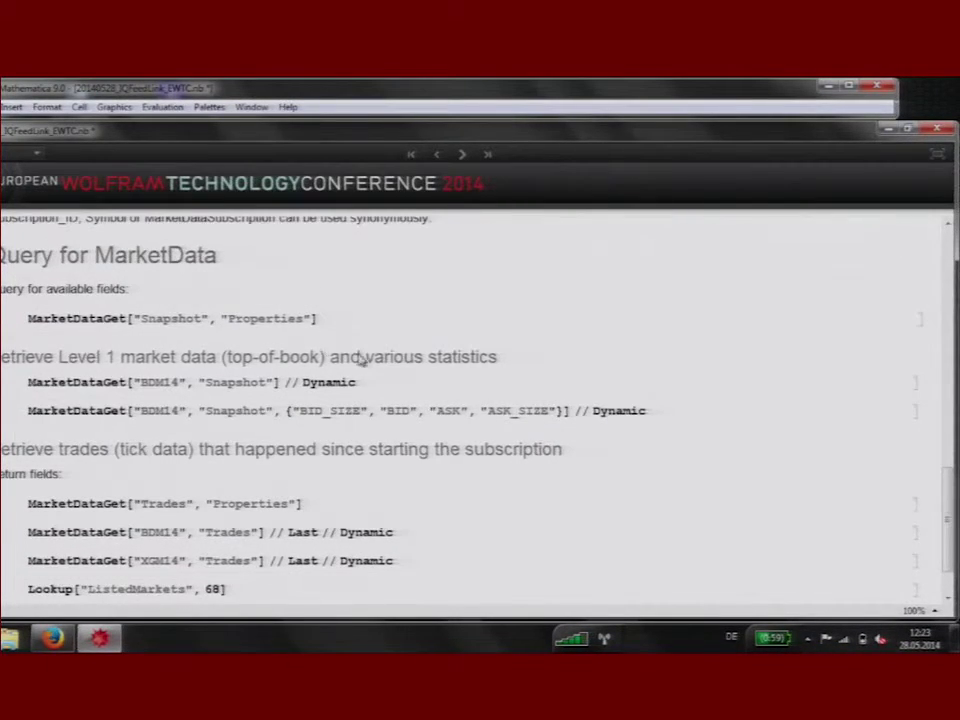
- Show a live Dynamic snapshot of all BDM14 Level 1 fields and scroll through it
key(shift+Return)
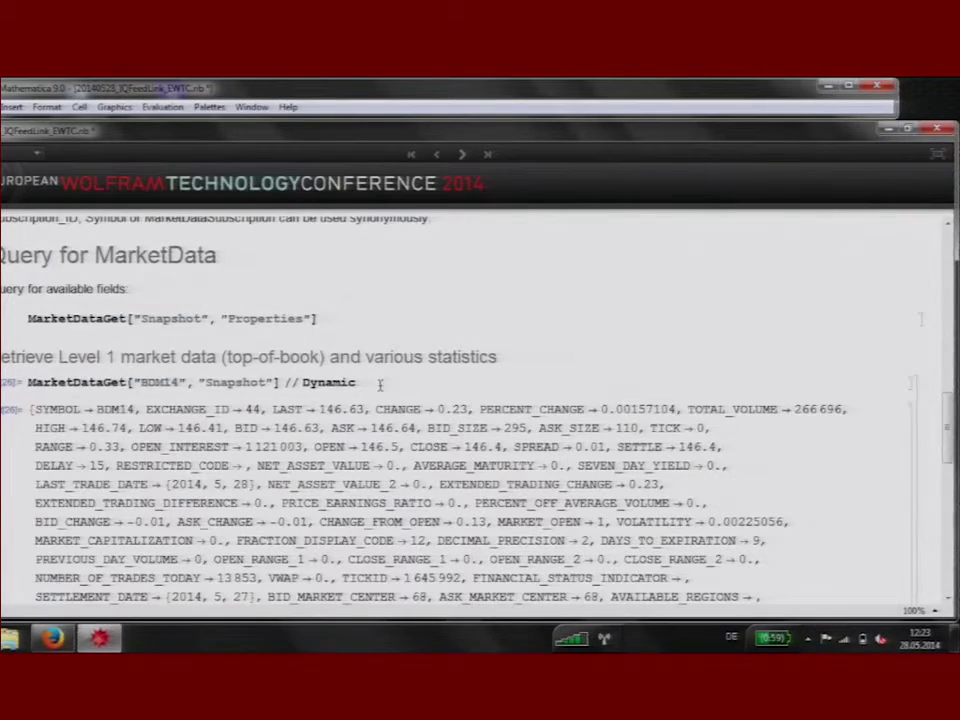
scroll(412, 383, down, 2)
scroll(412, 383, down, 5)
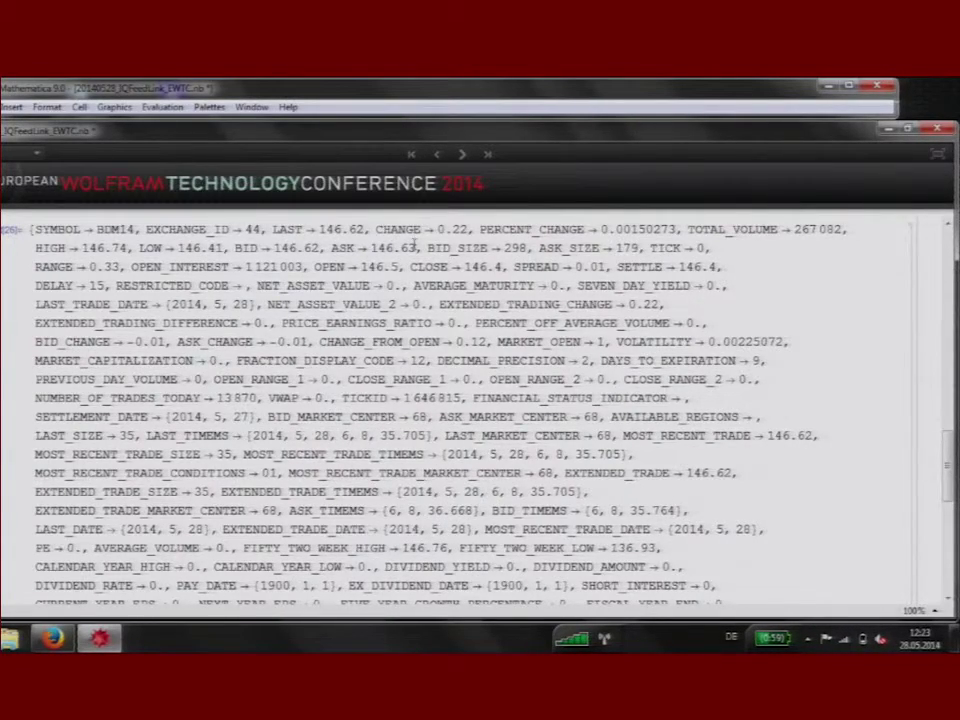
scroll(588, 338, down, 2)
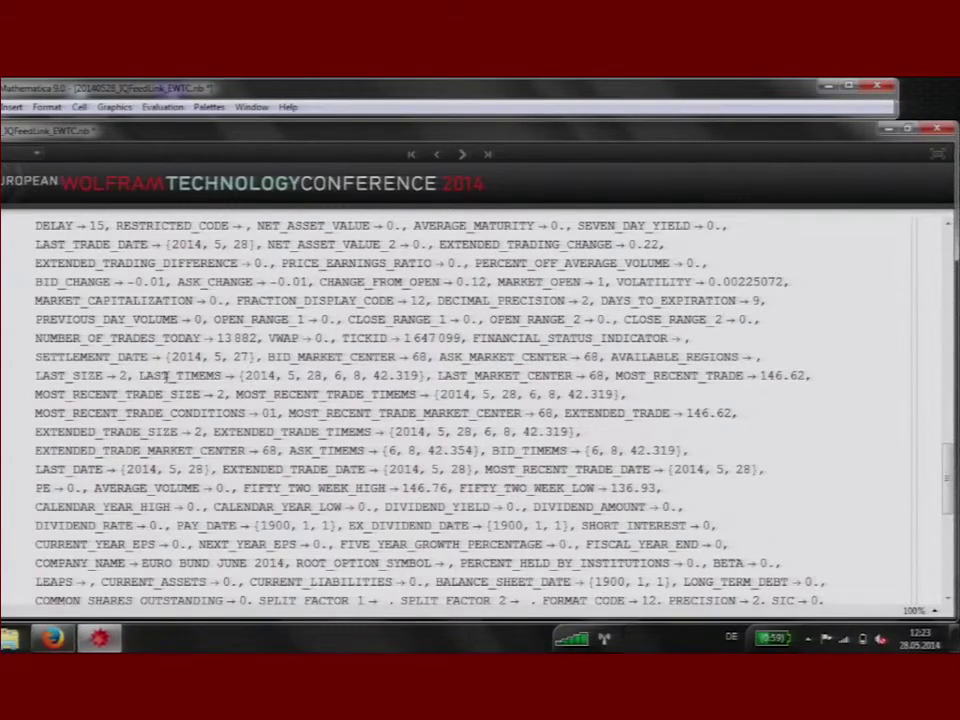
scroll(166, 371, down, 5)
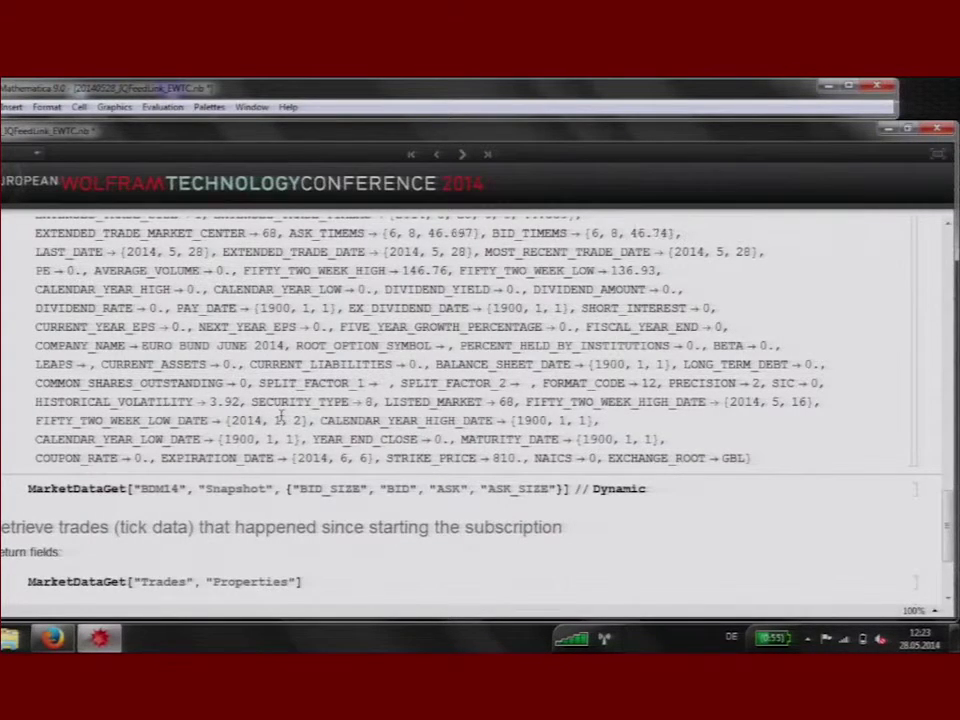
scroll(350, 470, down, 1)
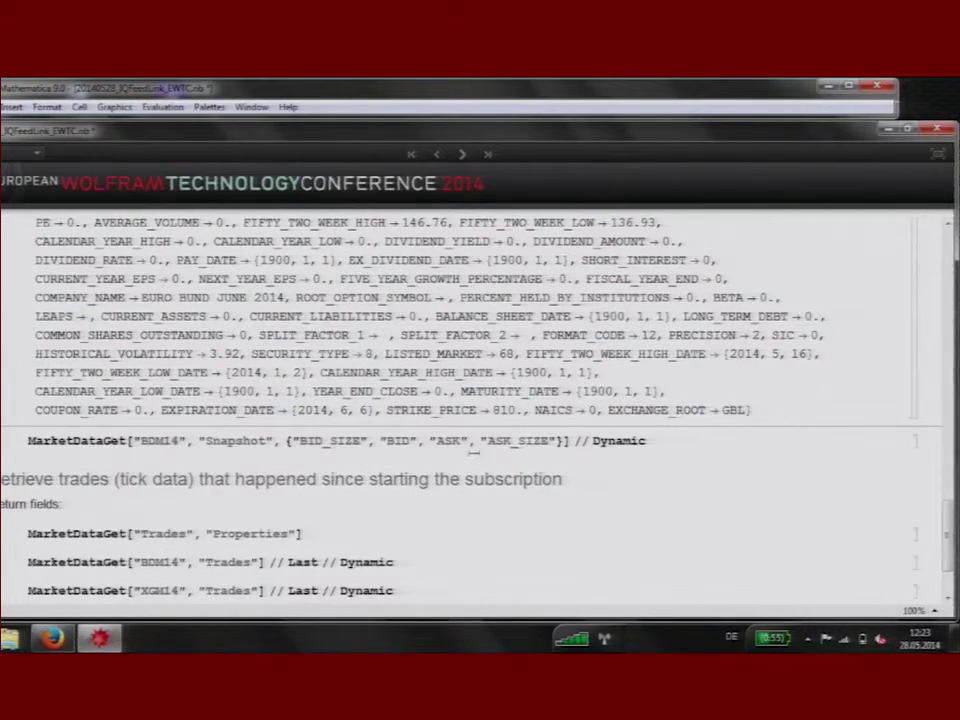
- Show a live BDM14 BID_SIZE, BID, ASK and ASK_SIZE readout
click(655, 441)
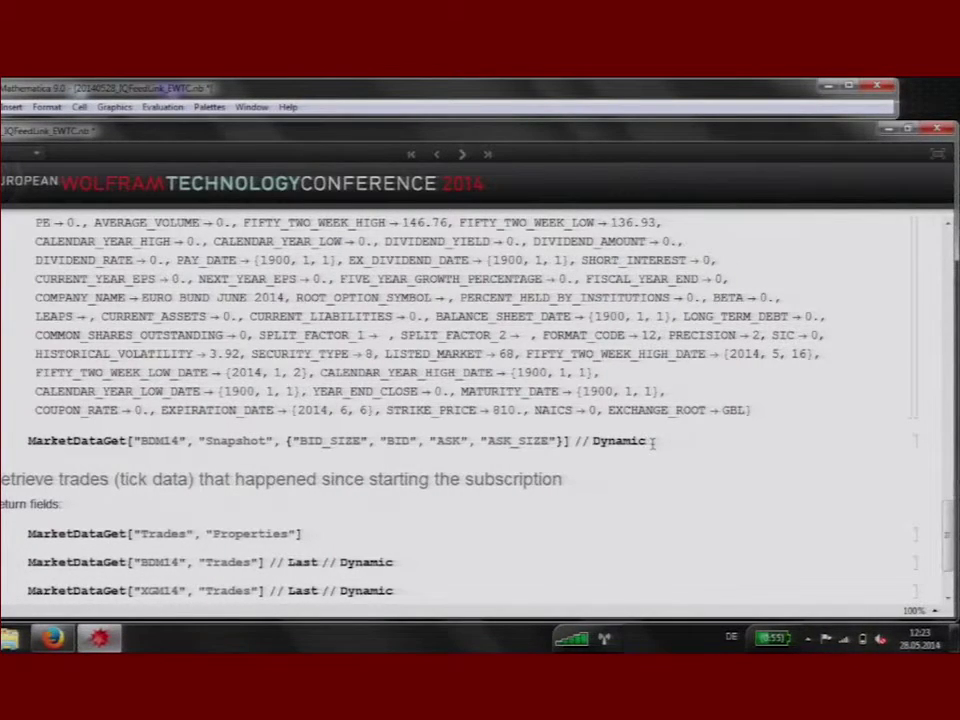
key(shift+Return)
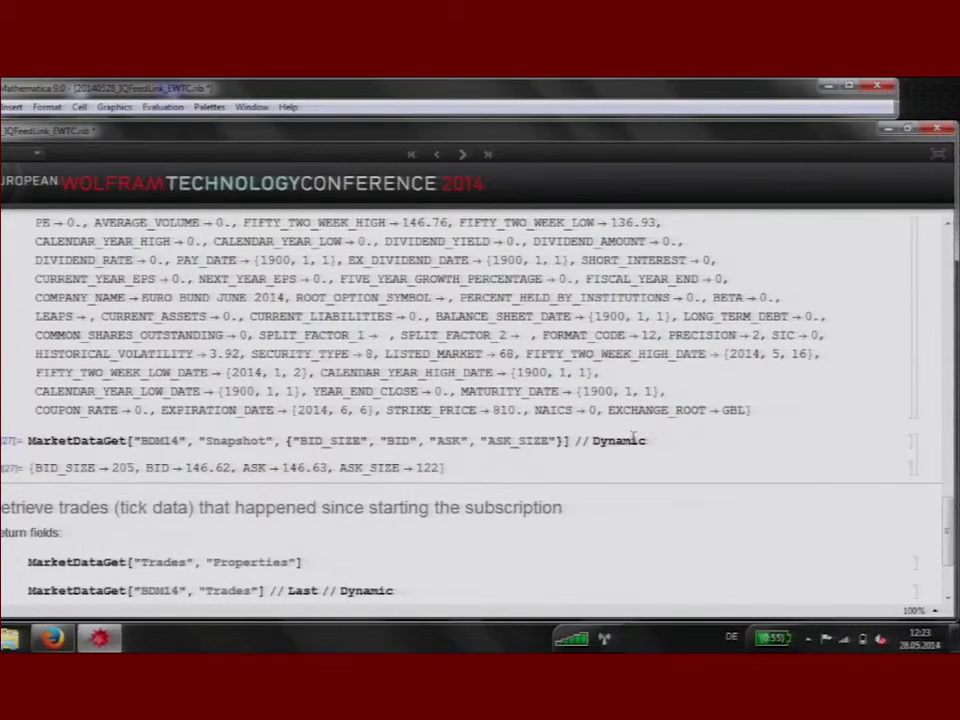
scroll(640, 445, down, 1)
scroll(60, 370, down, 1)
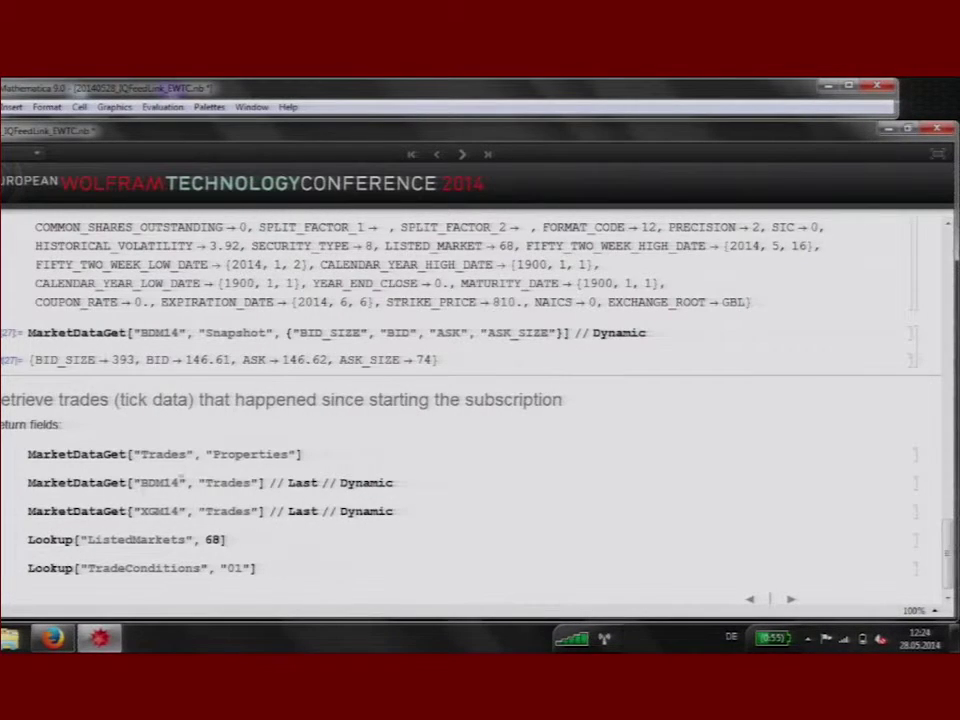
scroll(484, 458, down, 1)
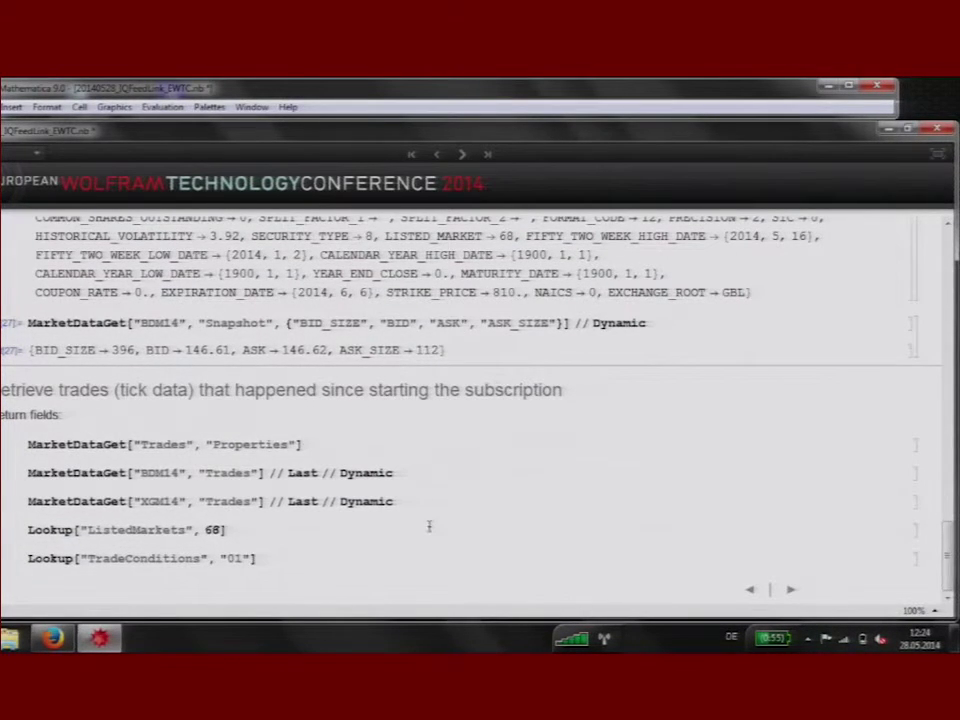
- Strip the Last and Dynamic wrappers to list every BDM14 trade since subscribing, and scroll through them
drag(266, 474, 474, 472)
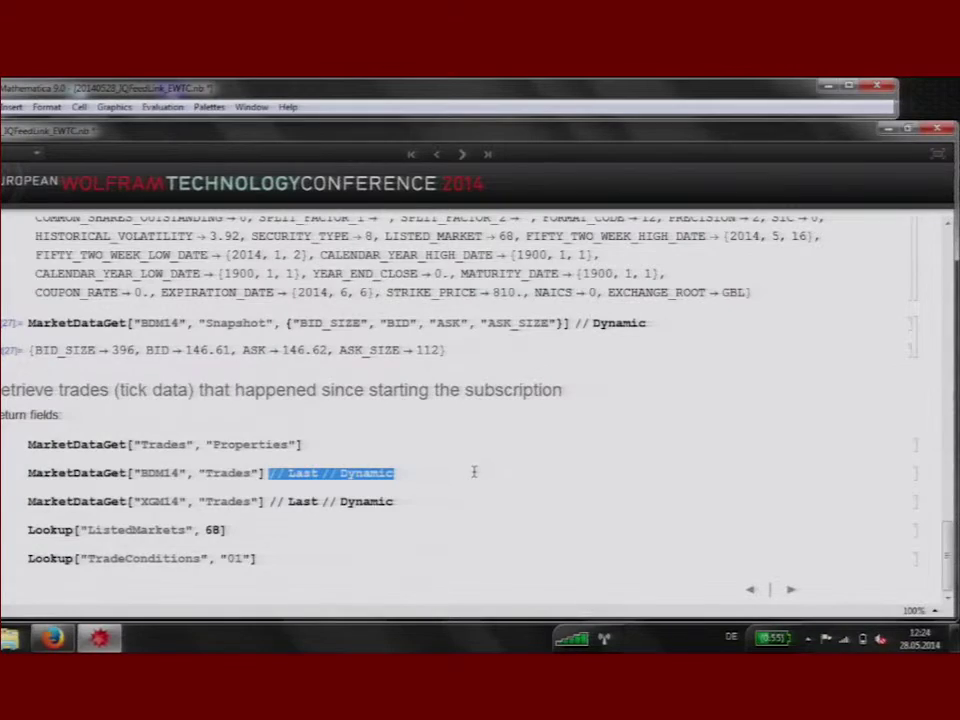
key(BackSpace)
key(shift+Return)
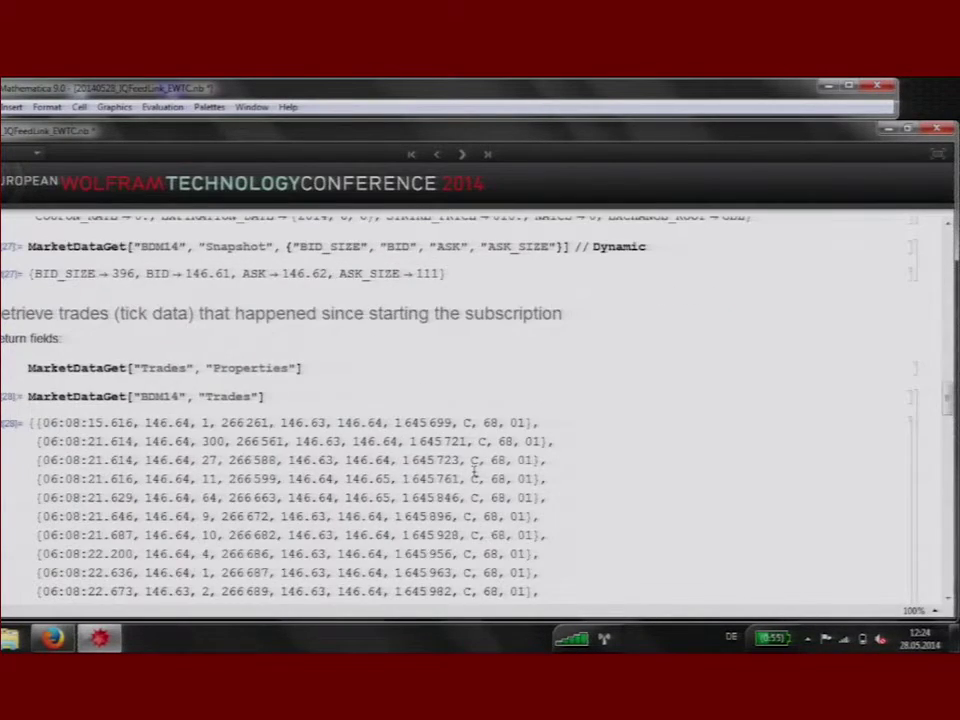
scroll(474, 471, down, 4)
scroll(494, 530, down, 4)
scroll(494, 530, down, 4)
scroll(466, 534, down, 2)
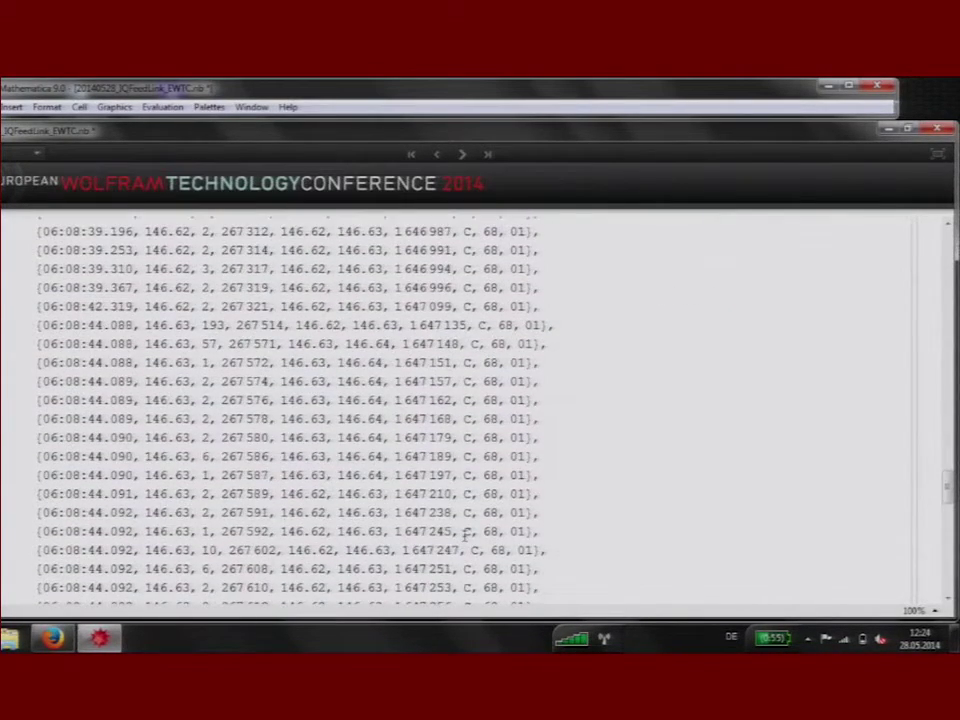
scroll(466, 534, down, 3)
scroll(466, 534, down, 1)
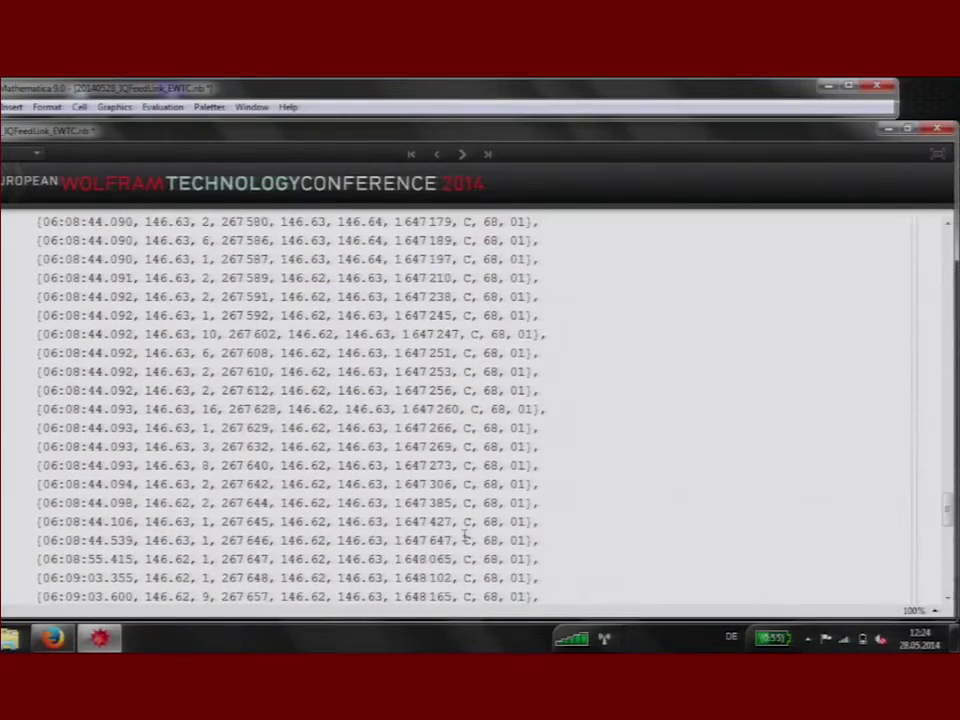
scroll(466, 534, down, 2)
scroll(466, 534, down, 5)
scroll(466, 532, down, 1)
scroll(466, 530, up, 3)
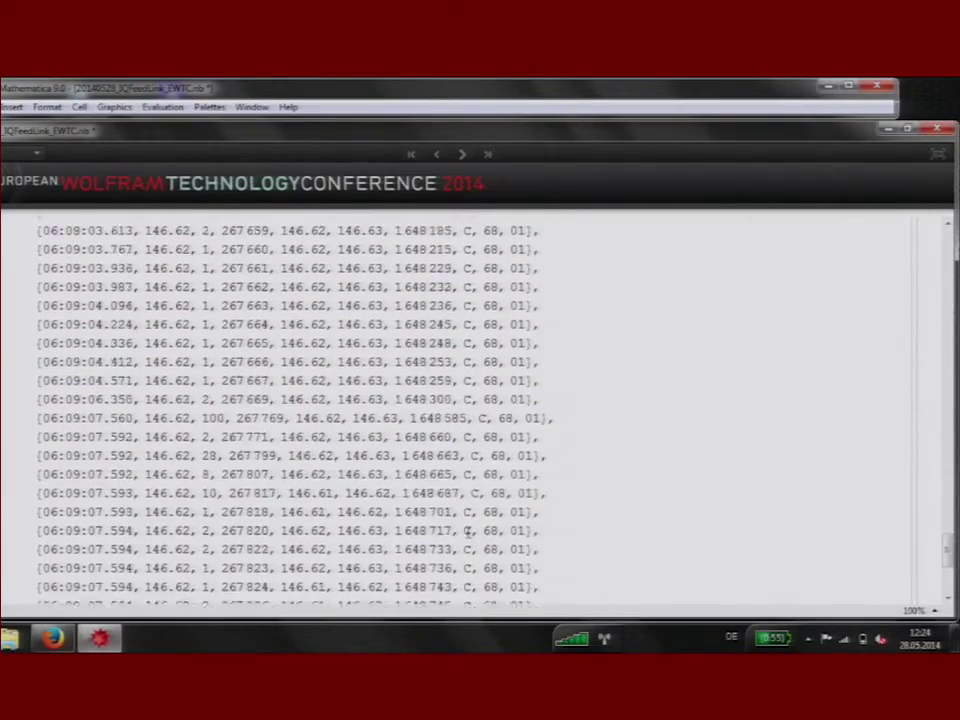
scroll(466, 527, up, 5)
scroll(465, 528, up, 3)
scroll(440, 510, up, 5)
scroll(390, 480, up, 4)
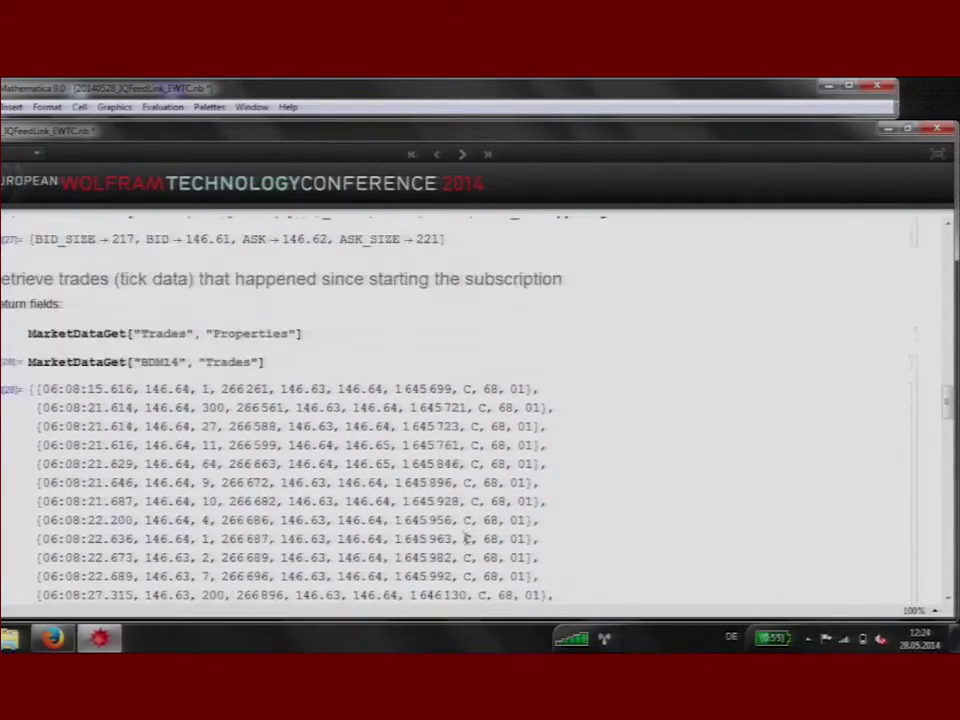
scroll(340, 440, up, 1)
- Append "// Last // Dynamic" so only the latest BDM14 trade shows live
text( // L)
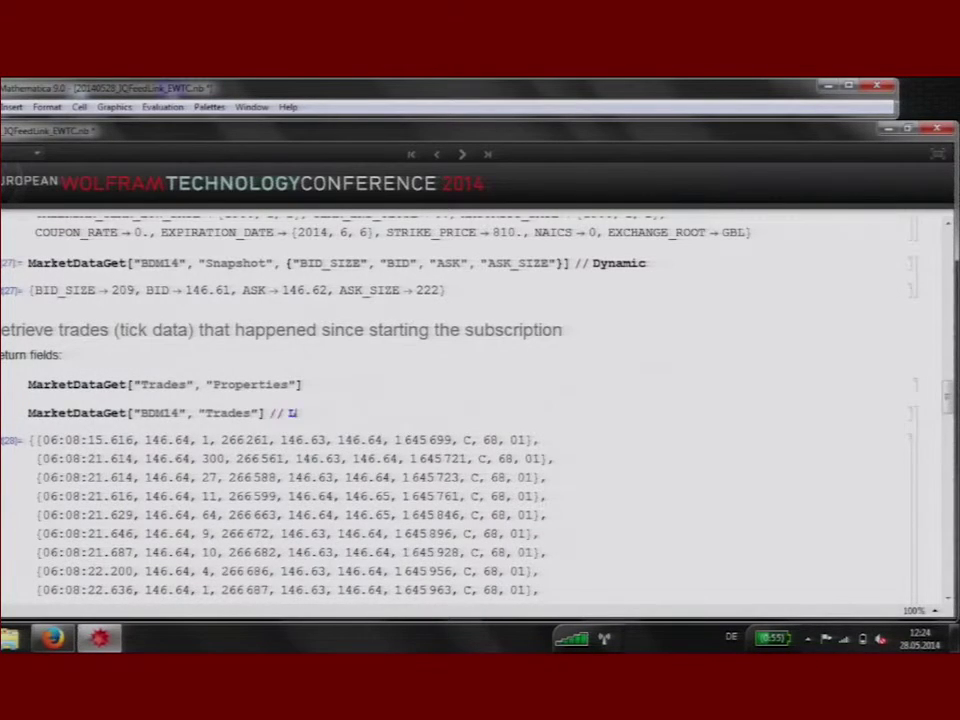
text(ast // Dynamic)
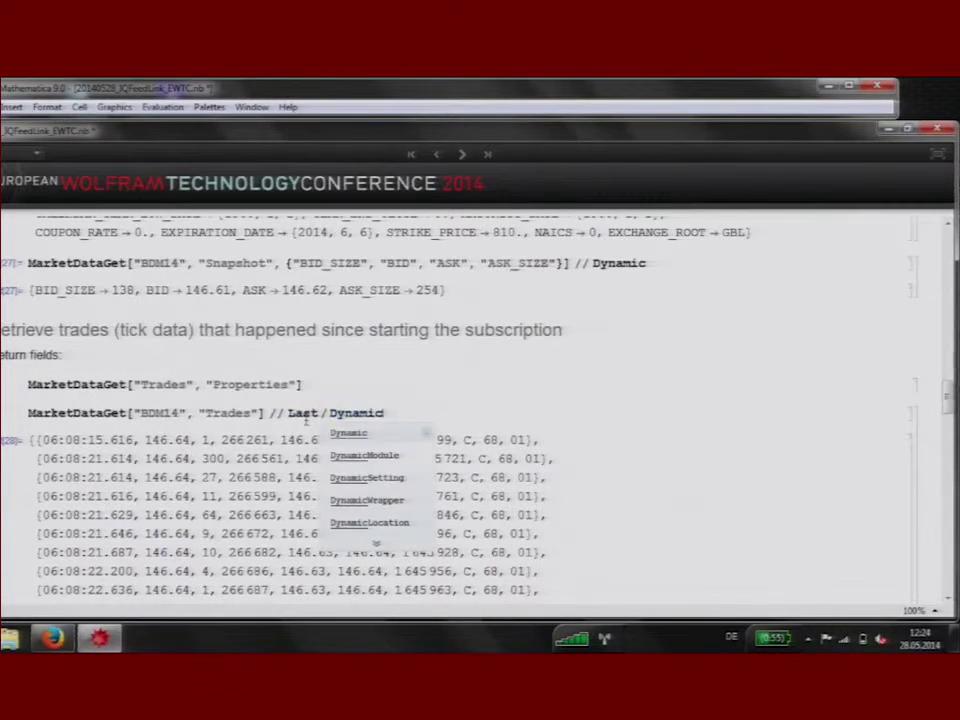
key(shift+Return)
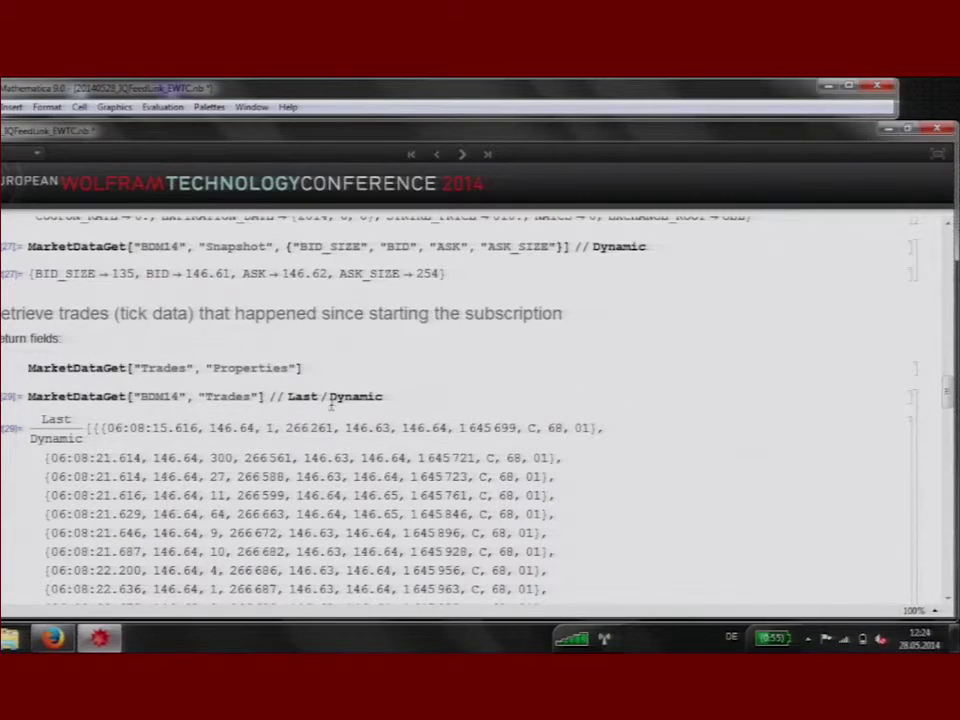
click(340, 396)
text(/)
key(shift+Return)
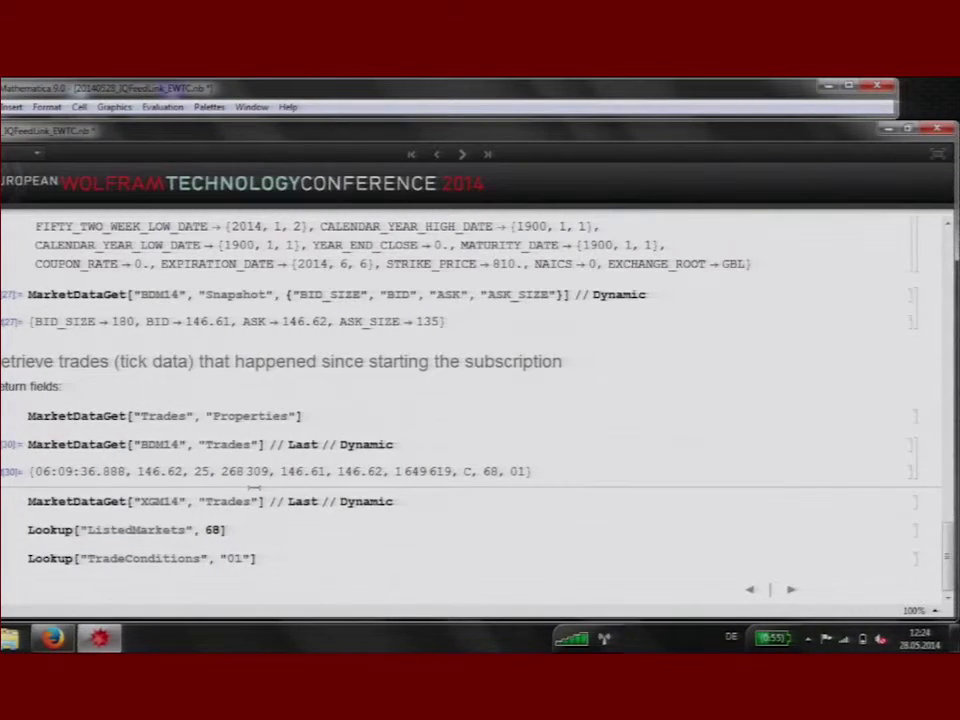
- Show the live latest XGM14 trade
click(411, 498)
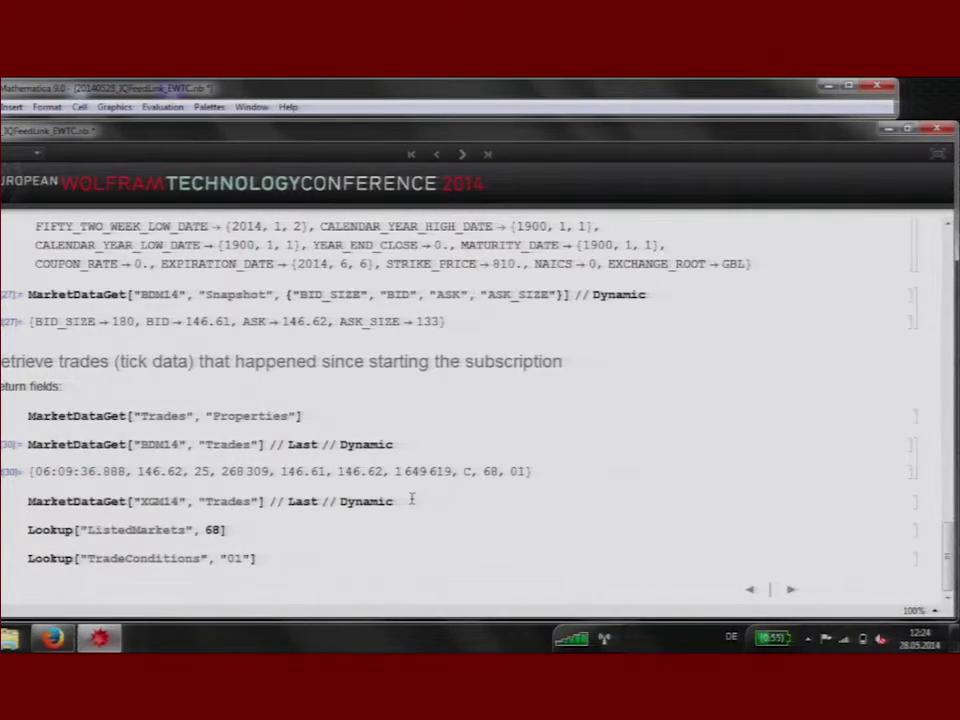
key(shift+Return)
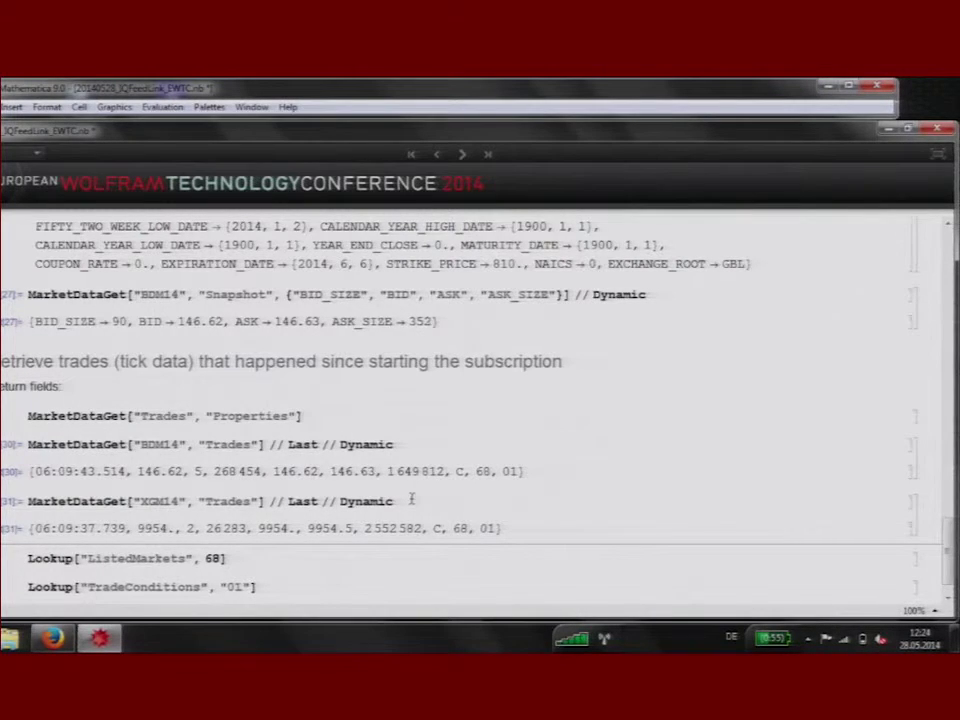
scroll(557, 597, down, 1)
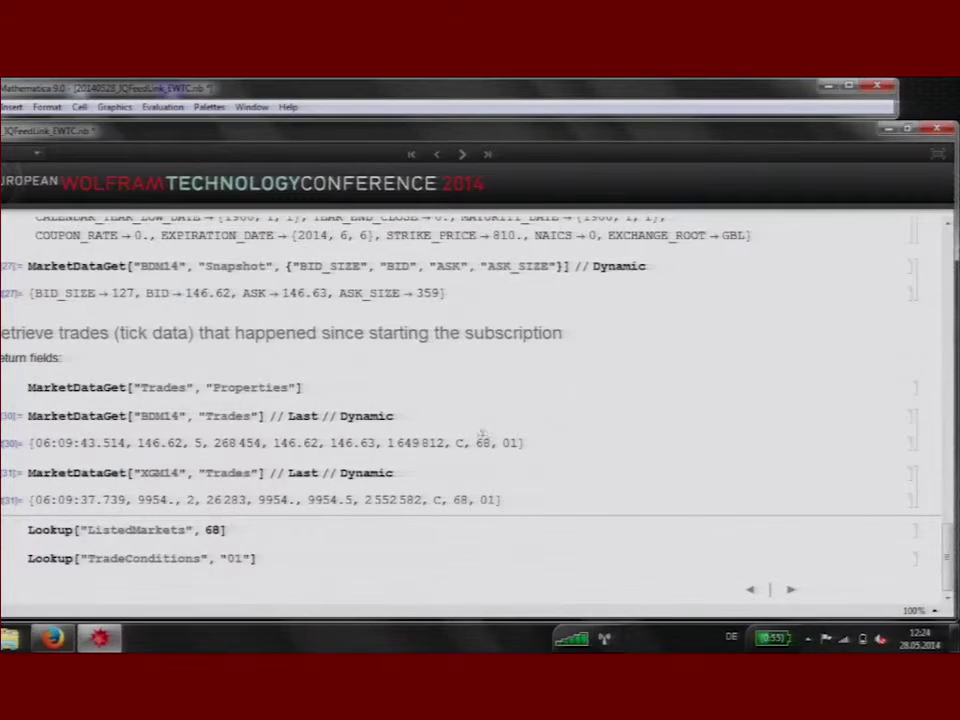
- Look up ListedMarkets code 68 (EUREX) and TradeConditions code "01" (Regular)
click(287, 525)
key(shift+Return)
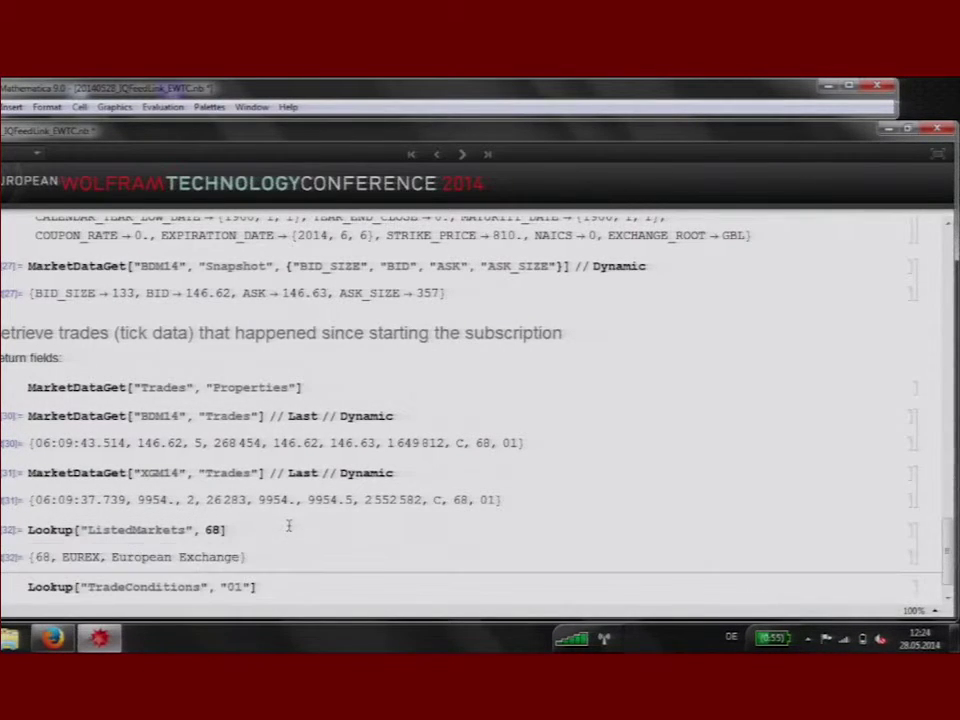
scroll(442, 470, down, 1)
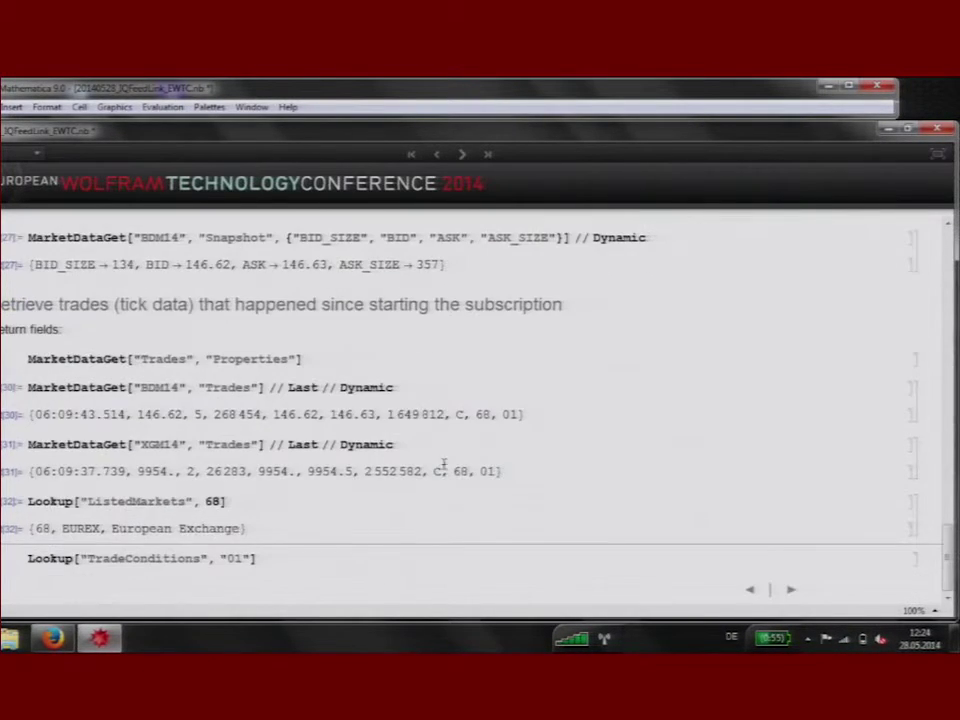
click(270, 559)
key(shift+Return)
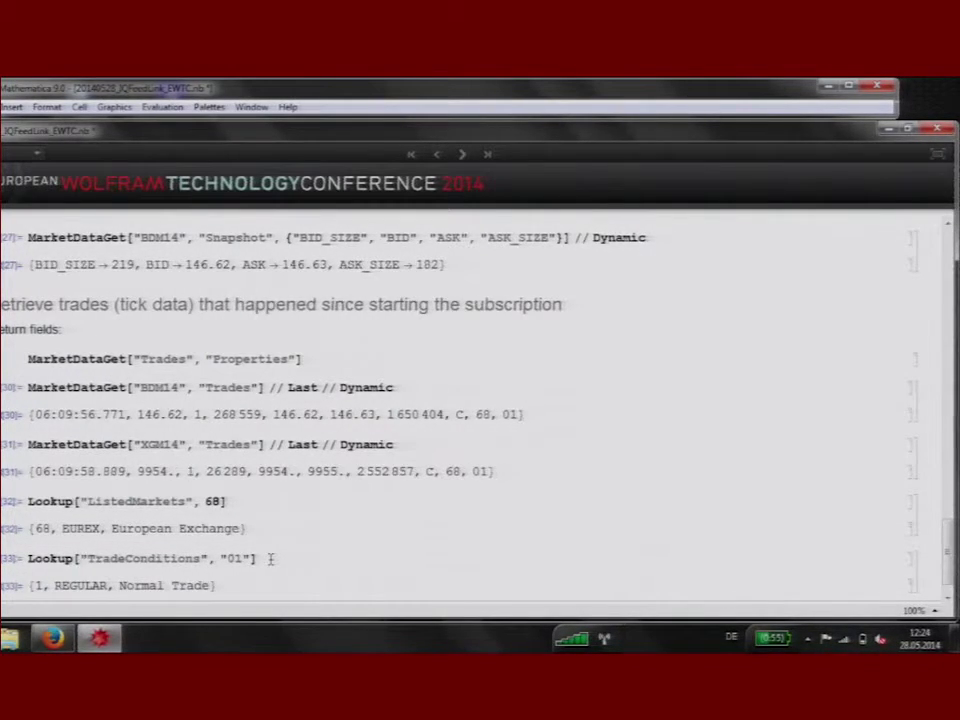
scroll(336, 481, down, 1)
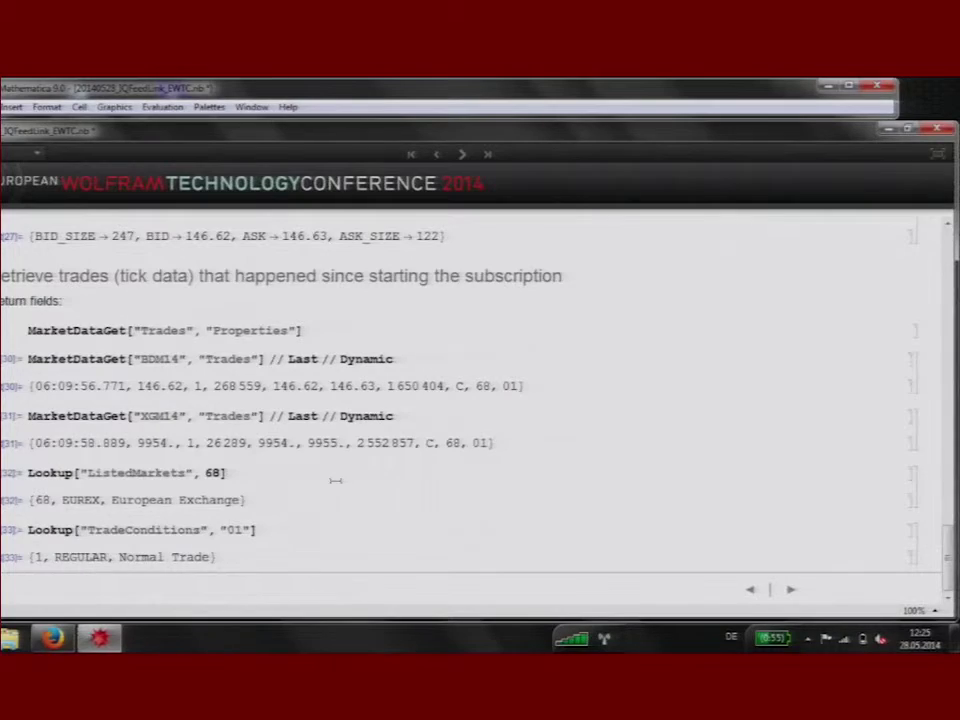
- Review MarketDataSubscribe's default options on the Subscribe slide, highlighting StorageLimit
scroll(336, 481, up, 5)
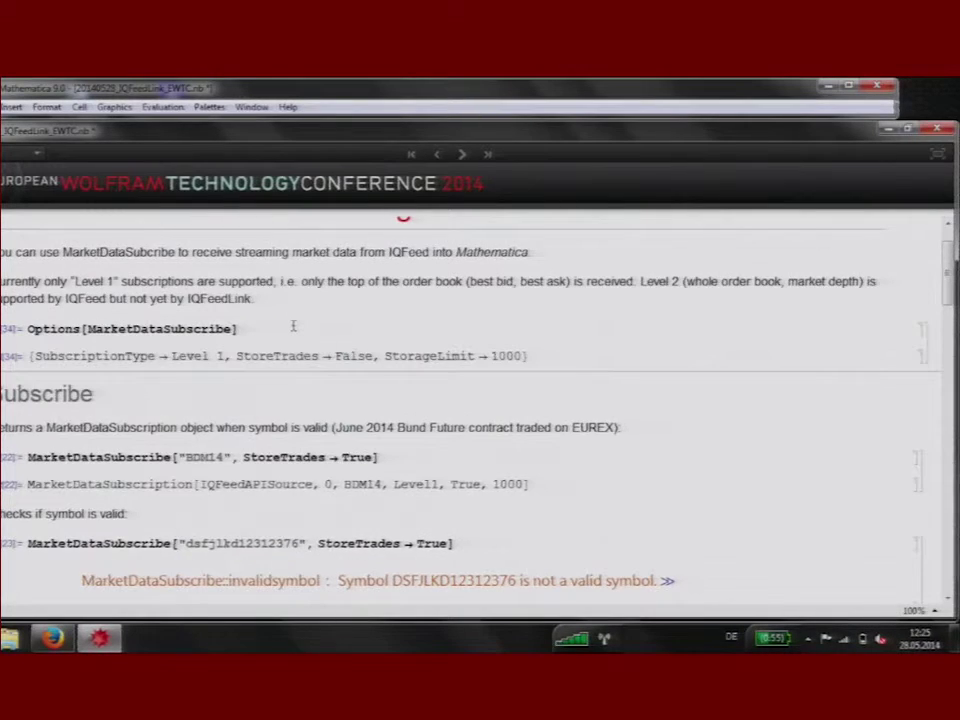
double_click(428, 356)
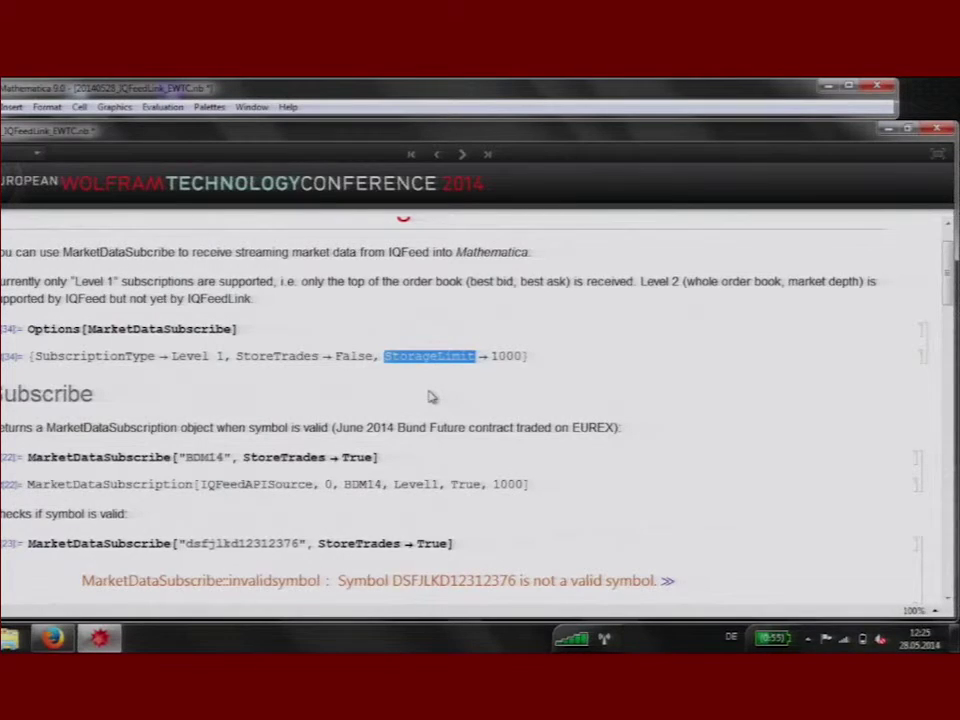
scroll(465, 396, down, 3)
scroll(501, 375, down, 5)
scroll(524, 385, down, 5)
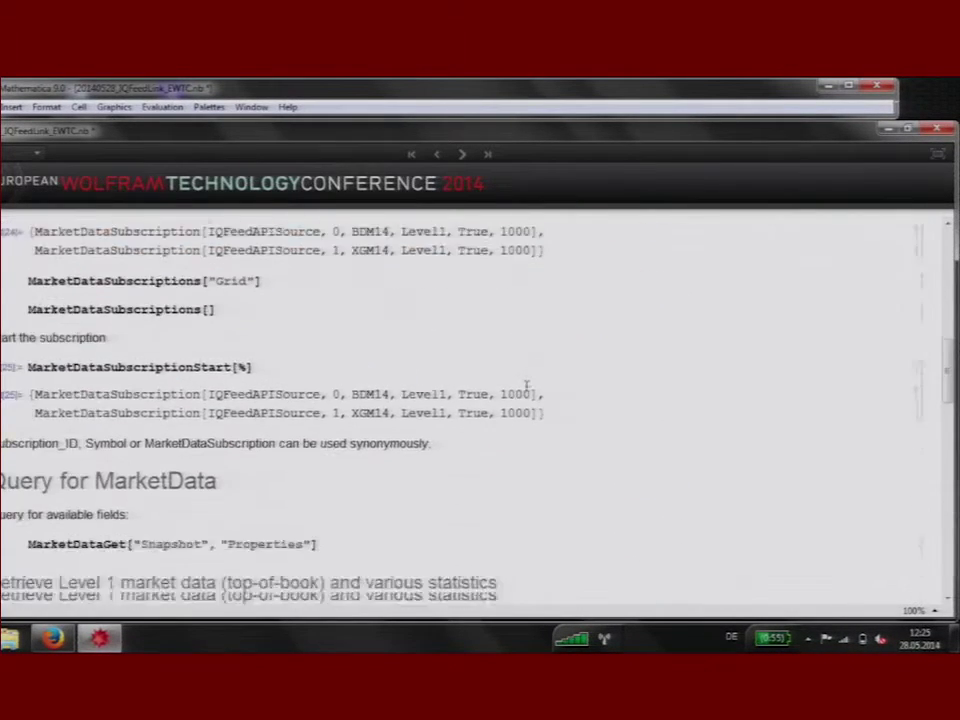
- Bring up the documentation for MarketDataSubscribe with F1
scroll(526, 388, up, 10)
scroll(390, 365, up, 1)
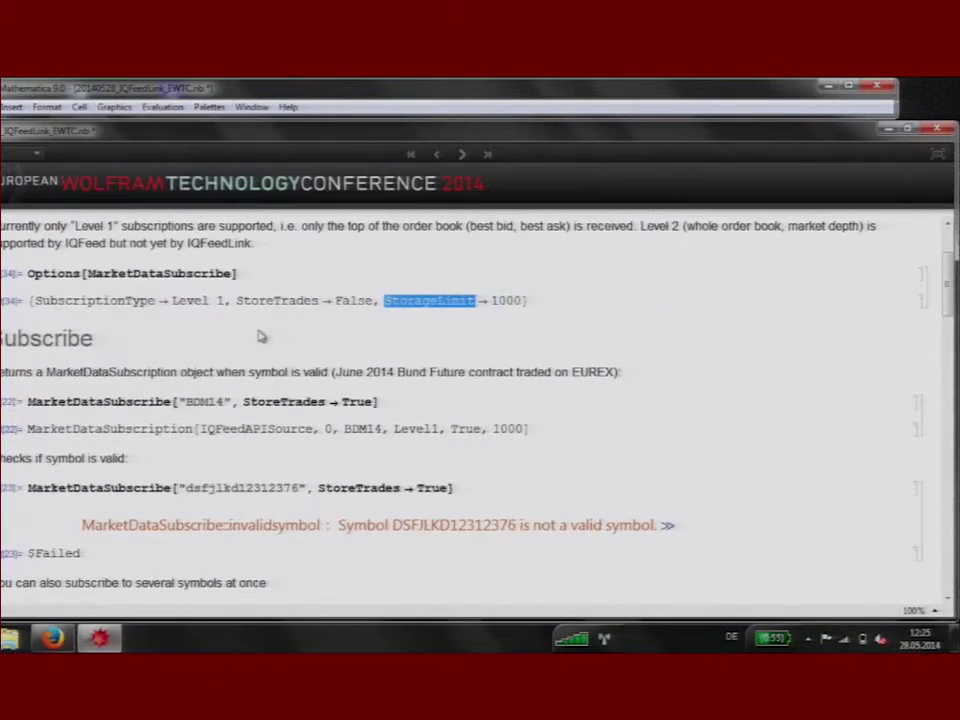
scroll(290, 335, up, 1)
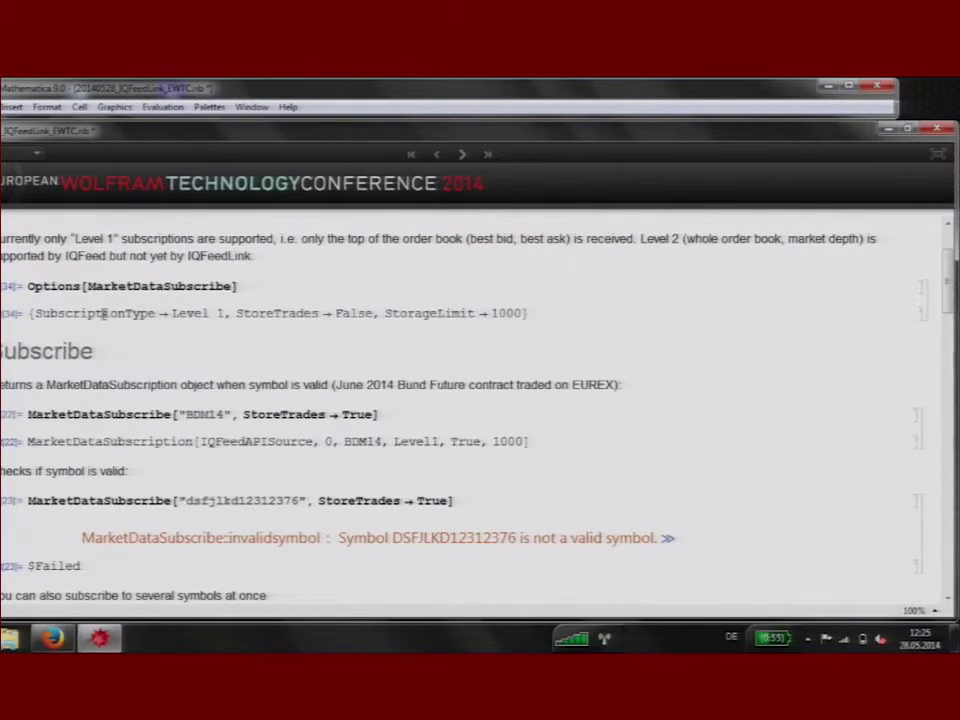
double_click(128, 287)
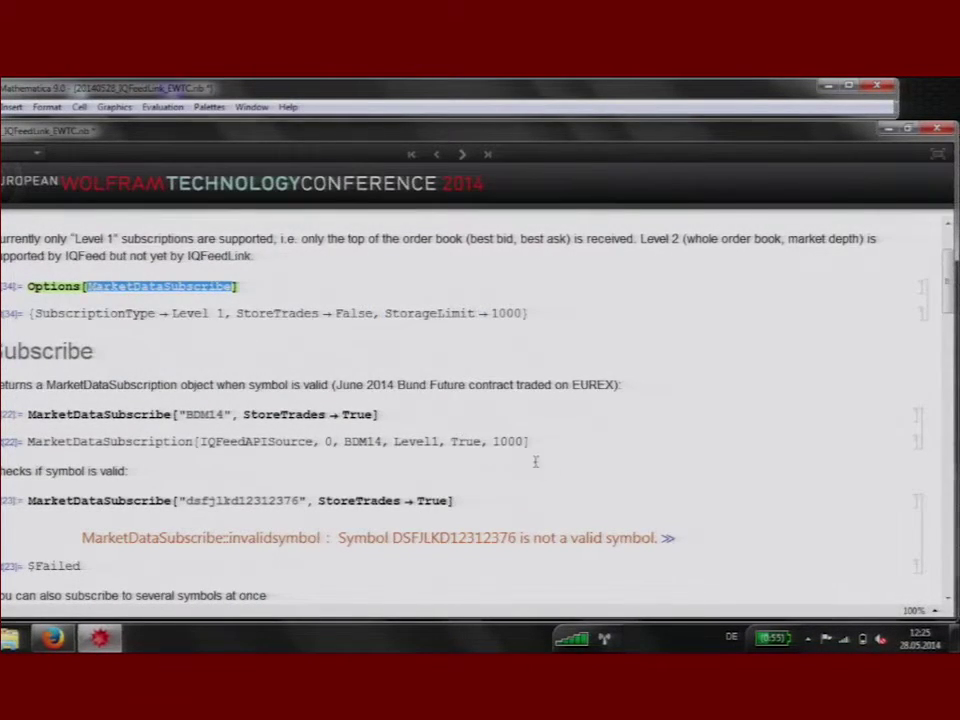
key(F1)
- Read the MarketDataSubscribe documentation page, including its More Information notes on options
click(256, 235)
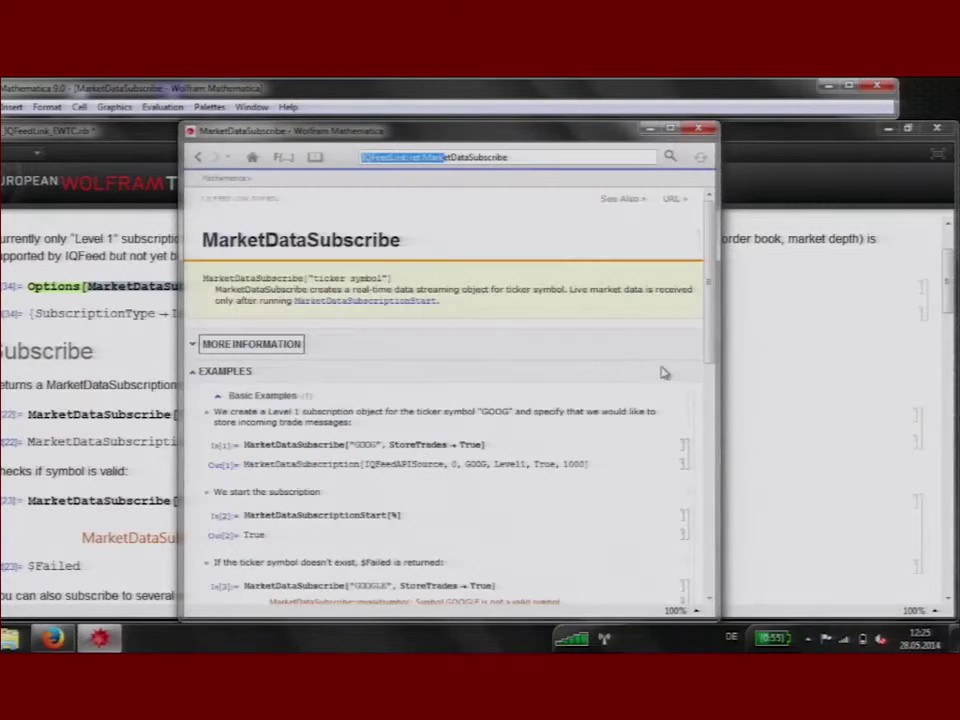
scroll(662, 373, down, 3)
scroll(636, 362, down, 2)
scroll(636, 357, down, 3)
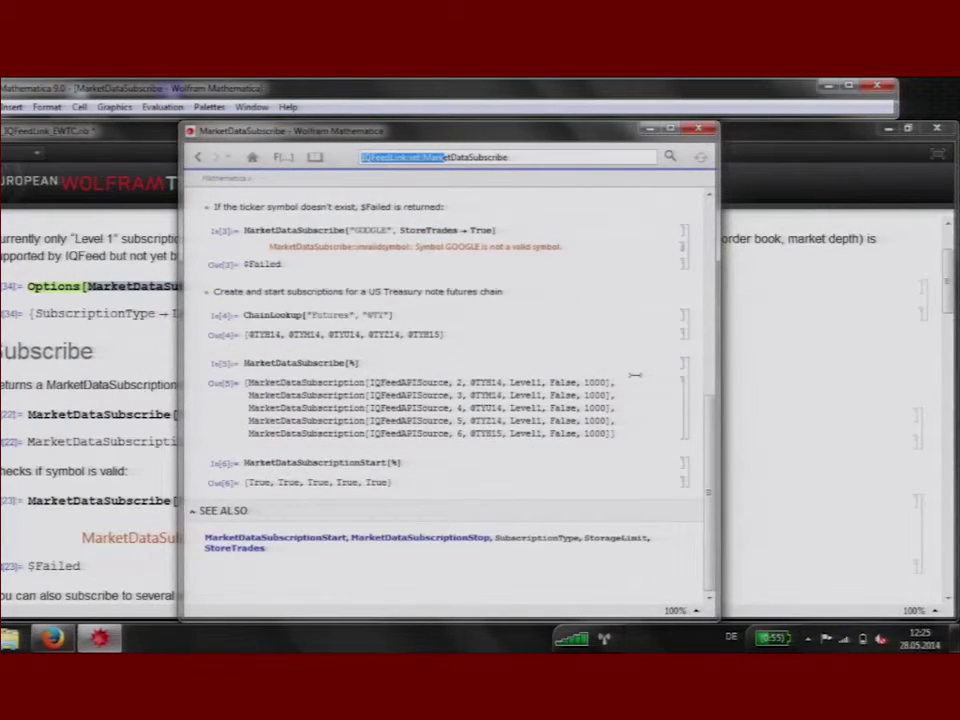
scroll(632, 370, up, 1)
scroll(628, 384, up, 2)
scroll(628, 384, up, 5)
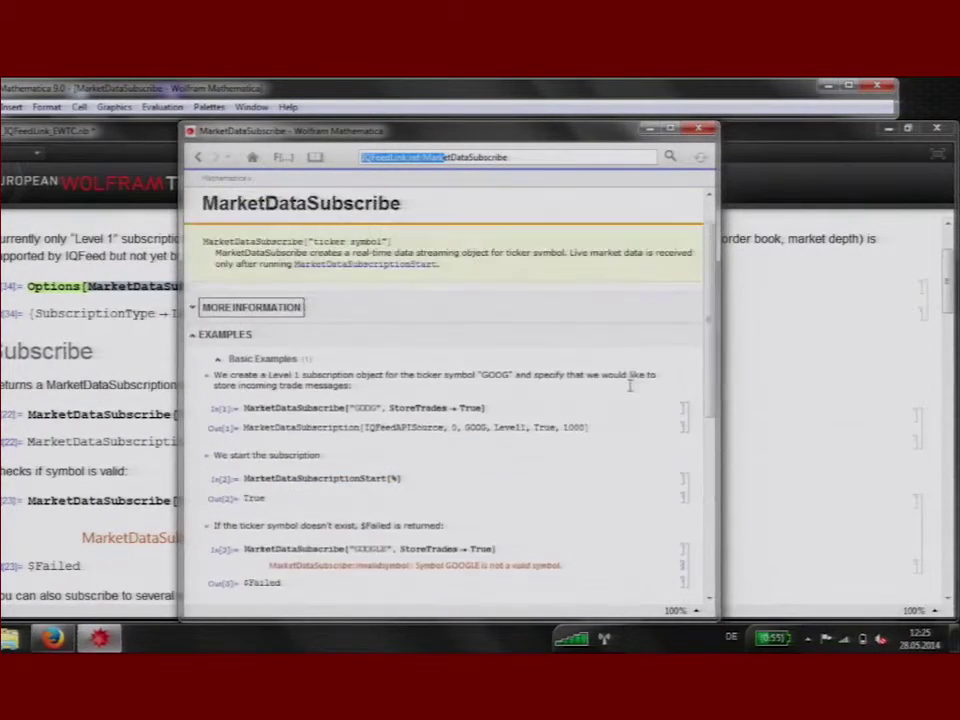
scroll(450, 360, up, 1)
click(266, 343)
scroll(606, 440, down, 3)
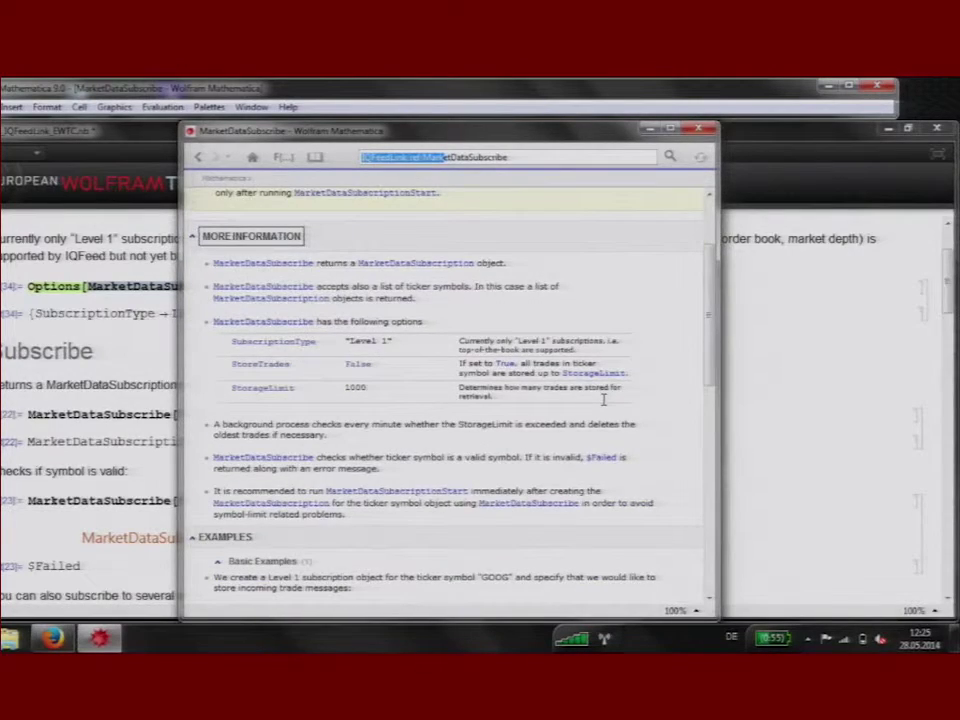
scroll(595, 390, down, 1)
scroll(602, 470, down, 2)
scroll(604, 430, down, 6)
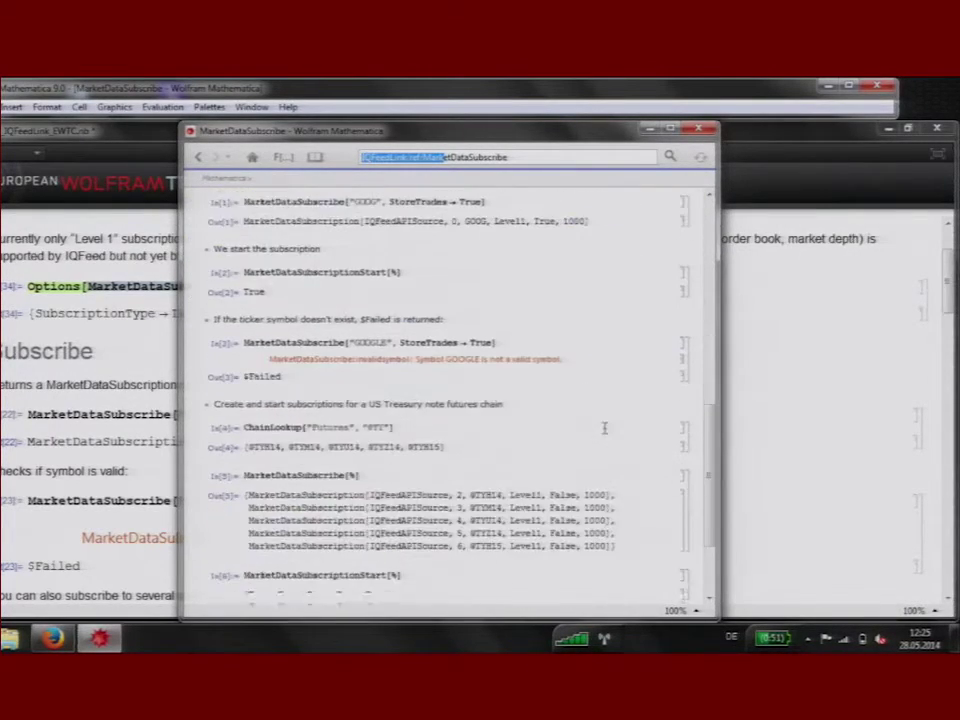
scroll(632, 257, down, 2)
- Return to the IQFeedLink notebook and advance to the custom callback functions slide
click(525, 100)
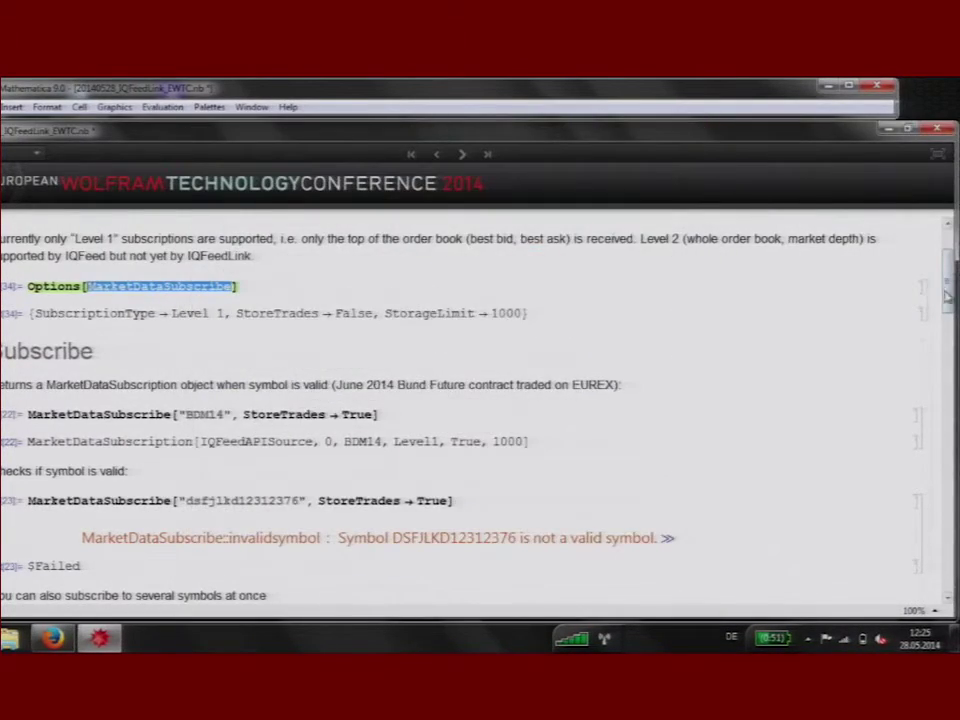
scroll(712, 225, down, 5)
scroll(470, 410, down, 10)
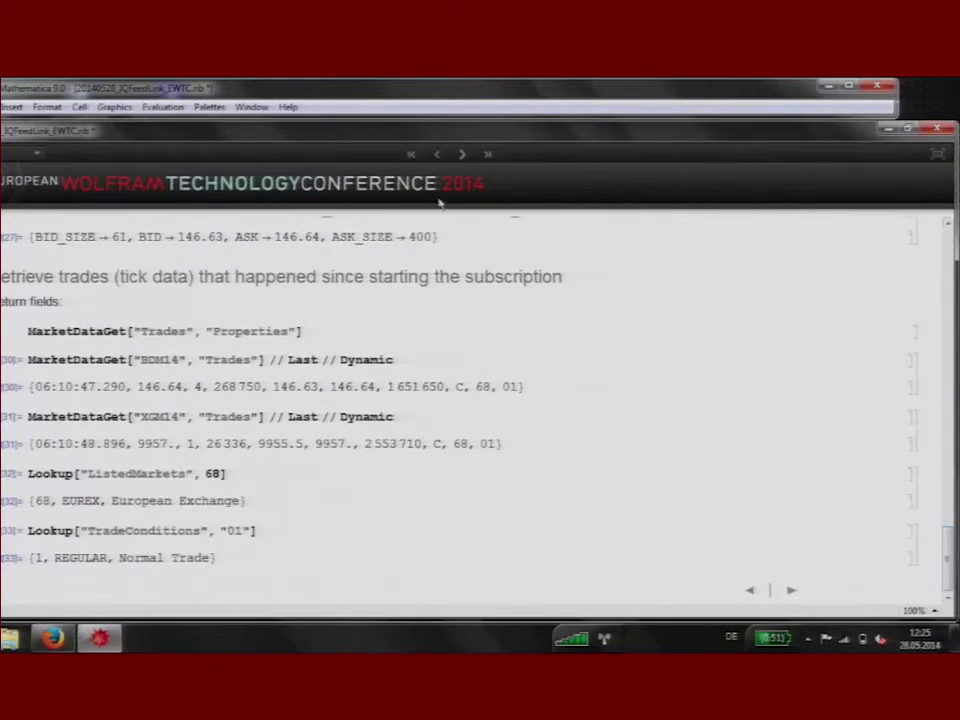
click(790, 590)
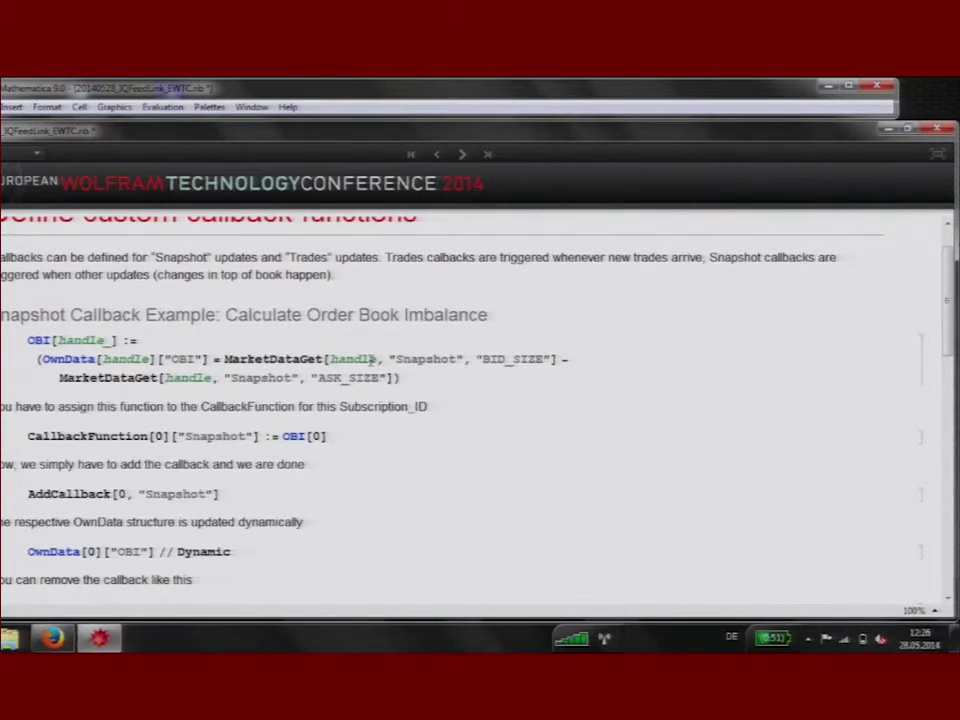
- Define the OBI function and register it as subscription 0's Snapshot callback
key(shift+Return)
scroll(268, 360, down, 2)
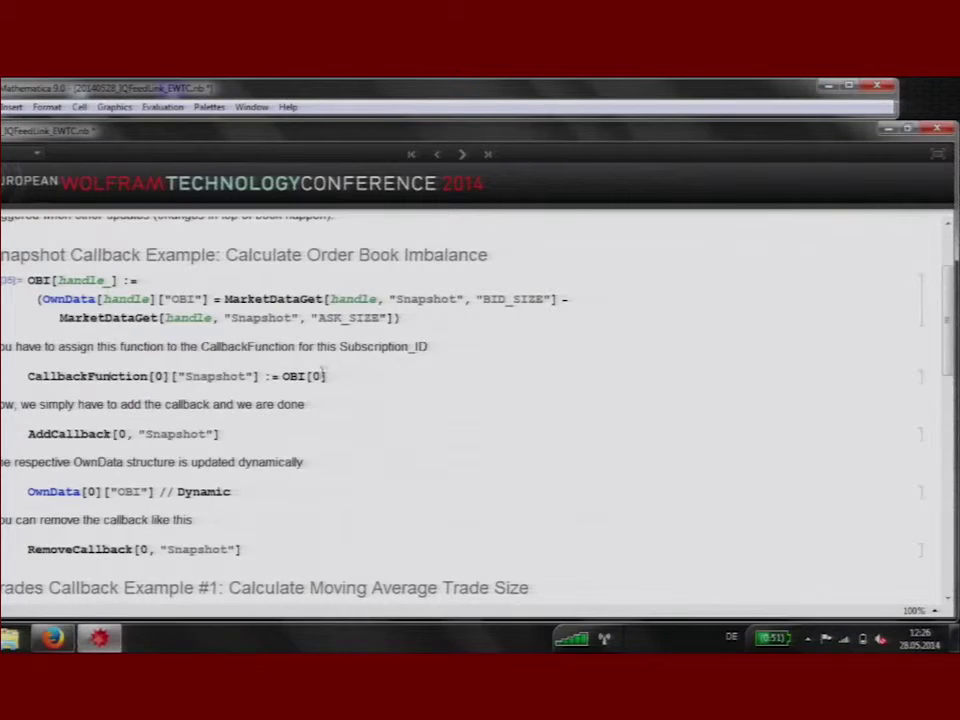
click(362, 375)
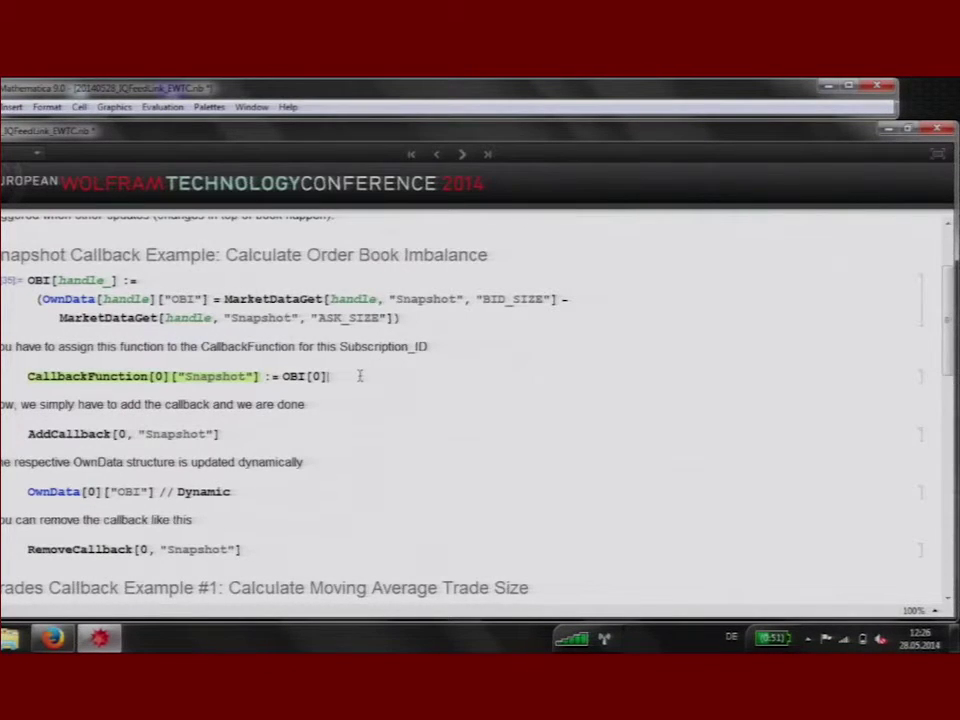
key(shift+Return)
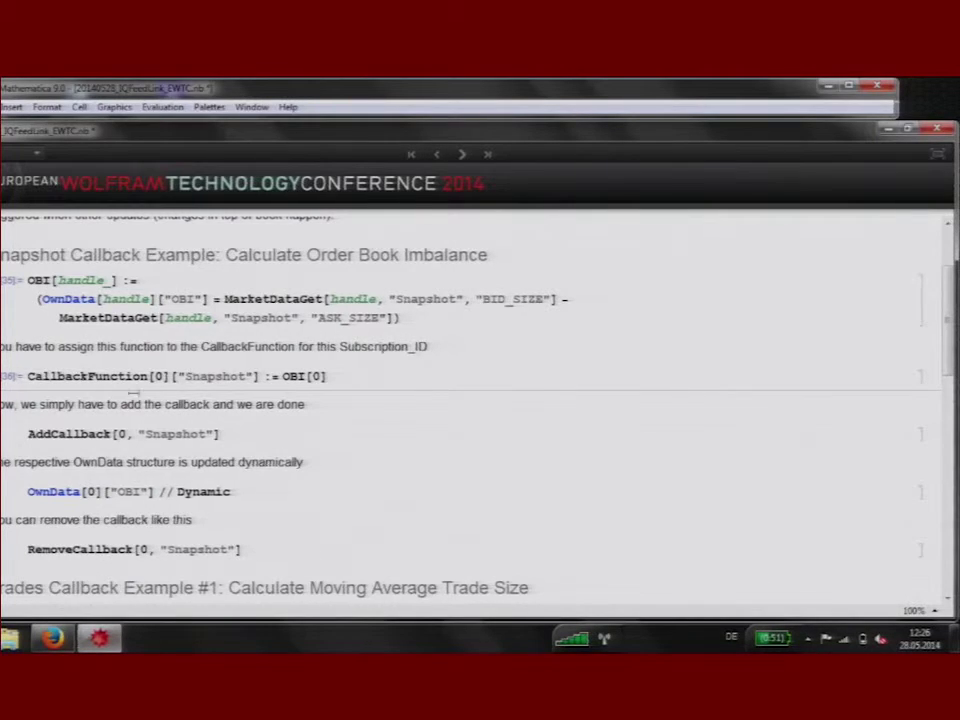
click(157, 376)
double_click(157, 376)
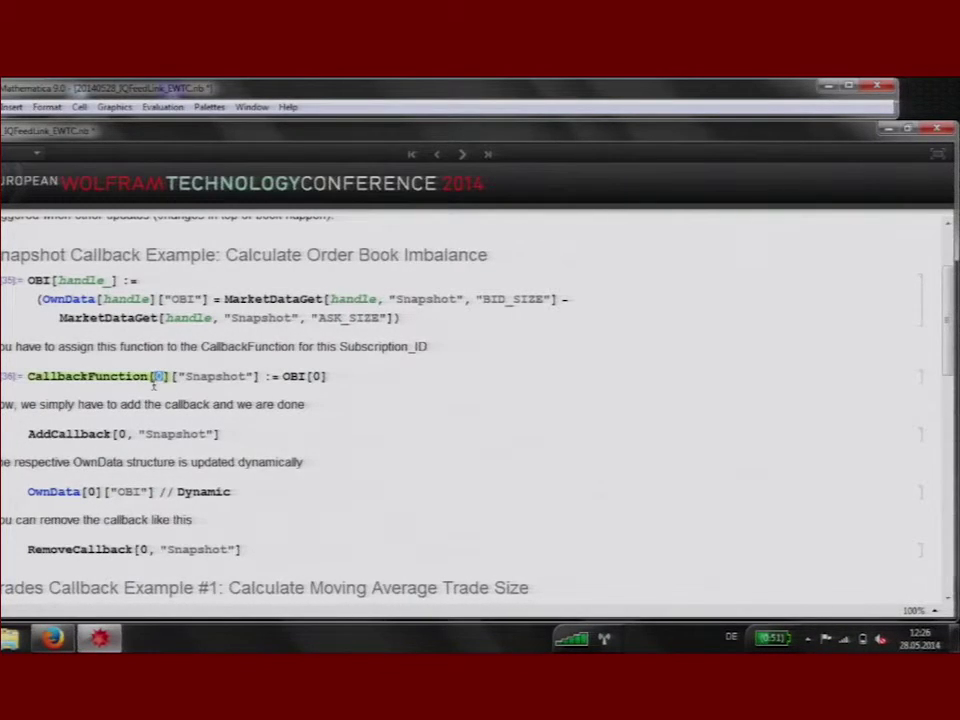
scroll(155, 384, down, 1)
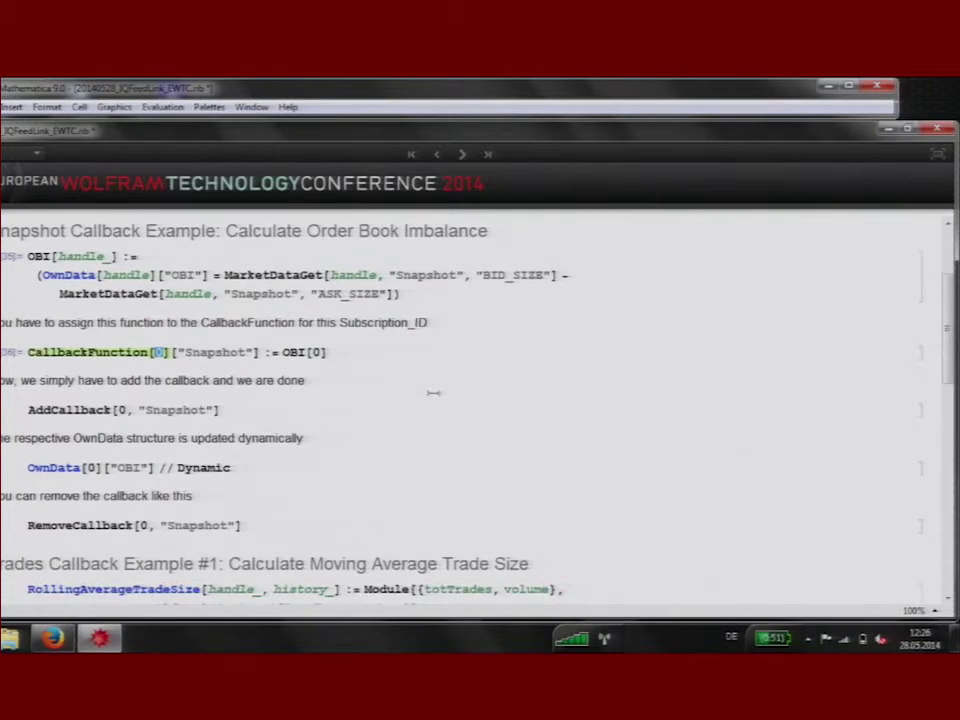
scroll(188, 405, down, 3)
click(239, 350)
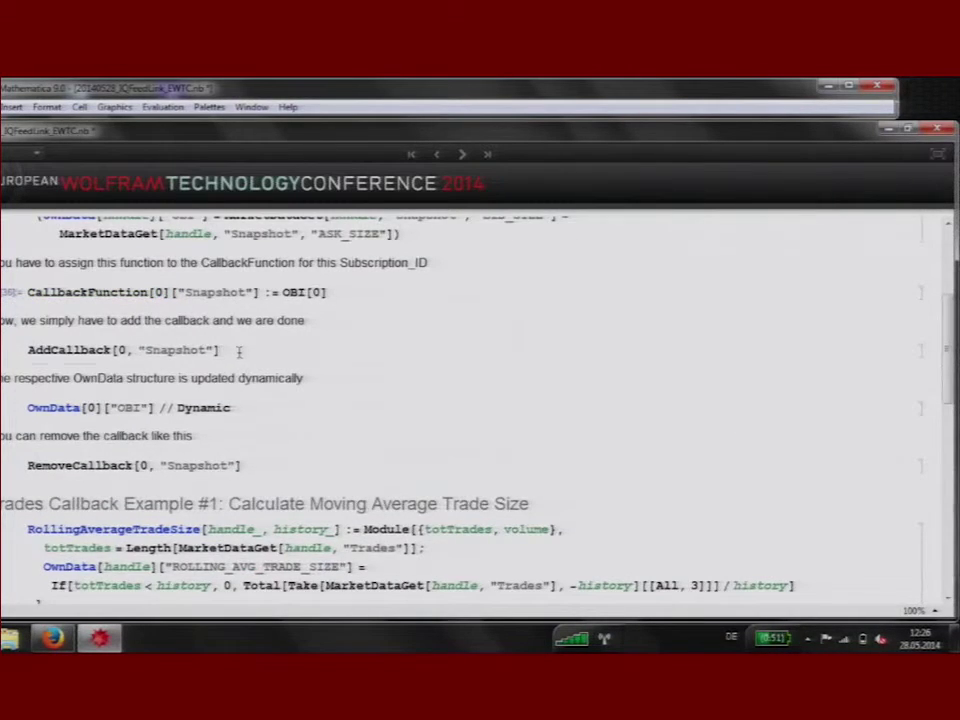
key(shift+Return)
- Show the live OwnData[0]["OBI"] order book imbalance value
click(920, 436)
key(shift+Return)
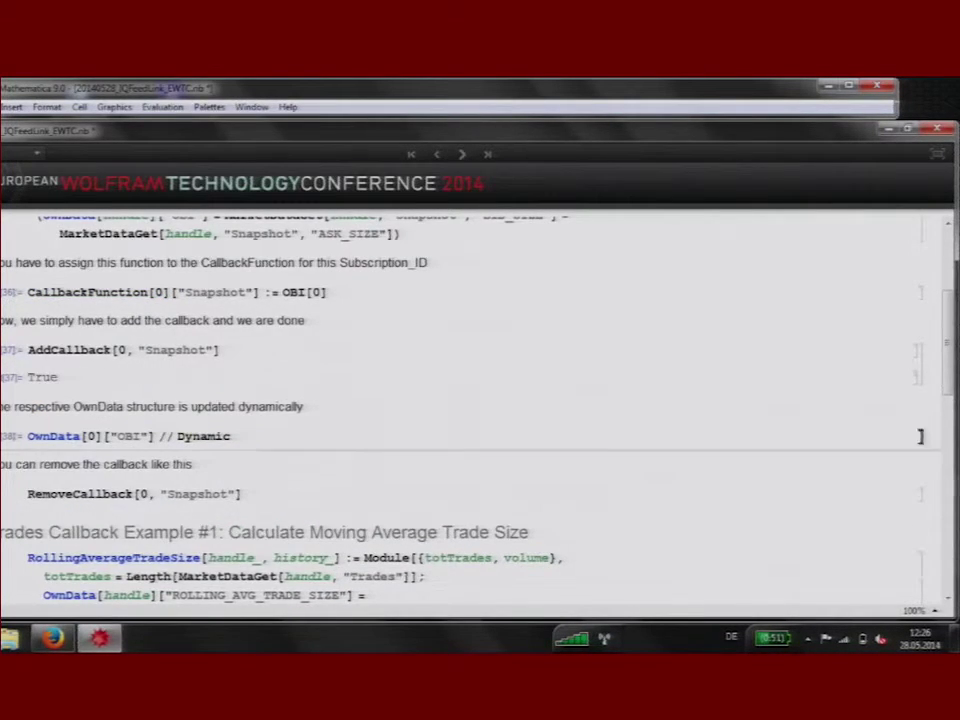
scroll(325, 380, down, 3)
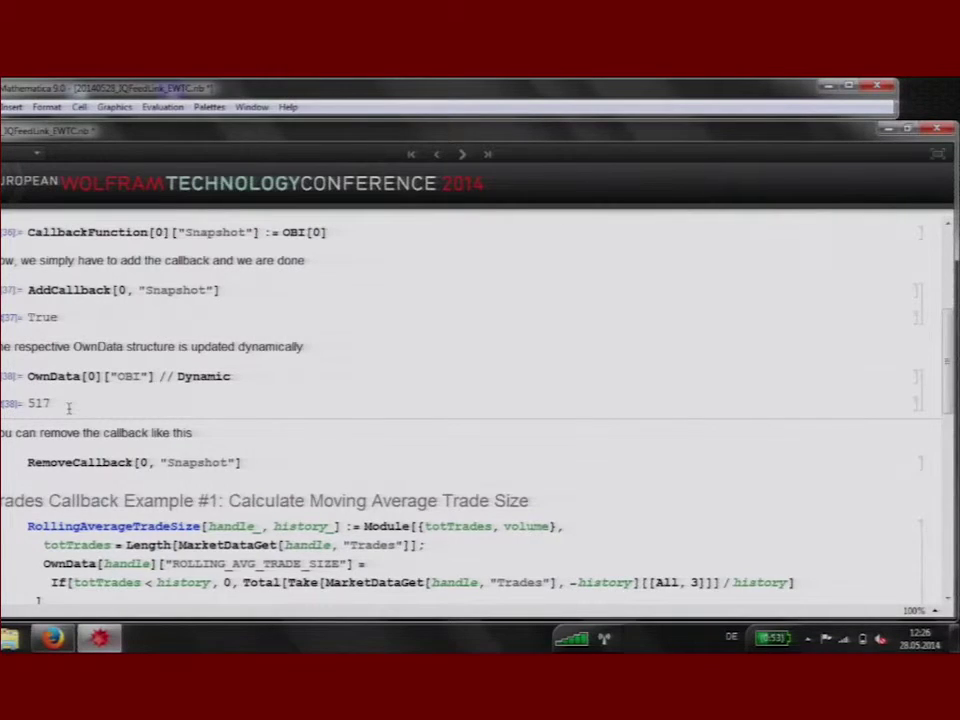
scroll(240, 418, down, 1)
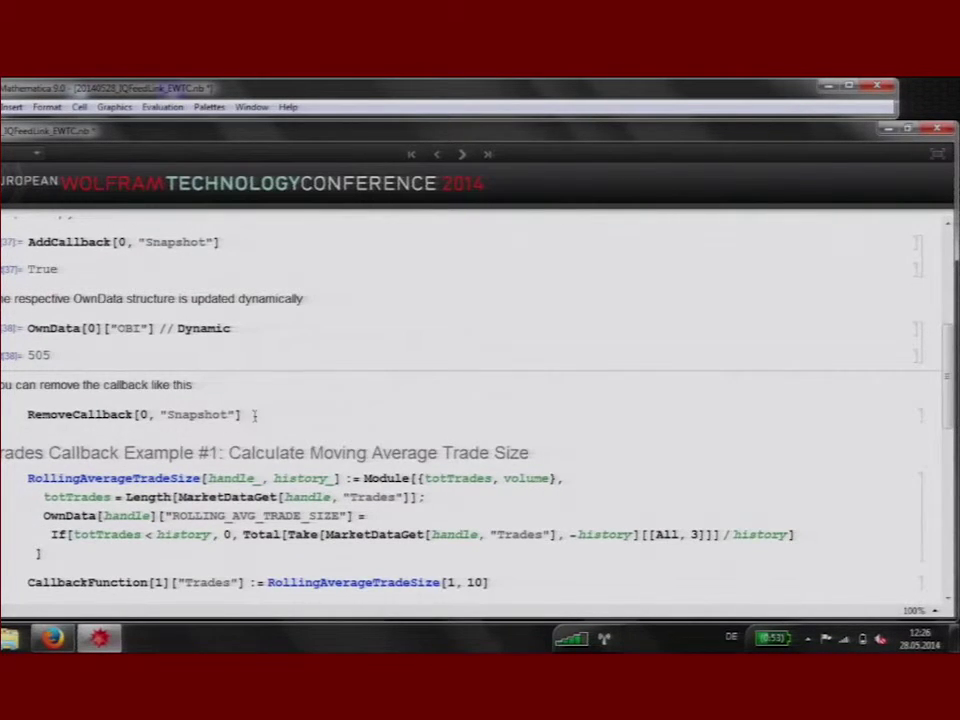
- Remove the Snapshot callback from subscription 0 with RemoveCallback
click(245, 414)
key(shift+Return)
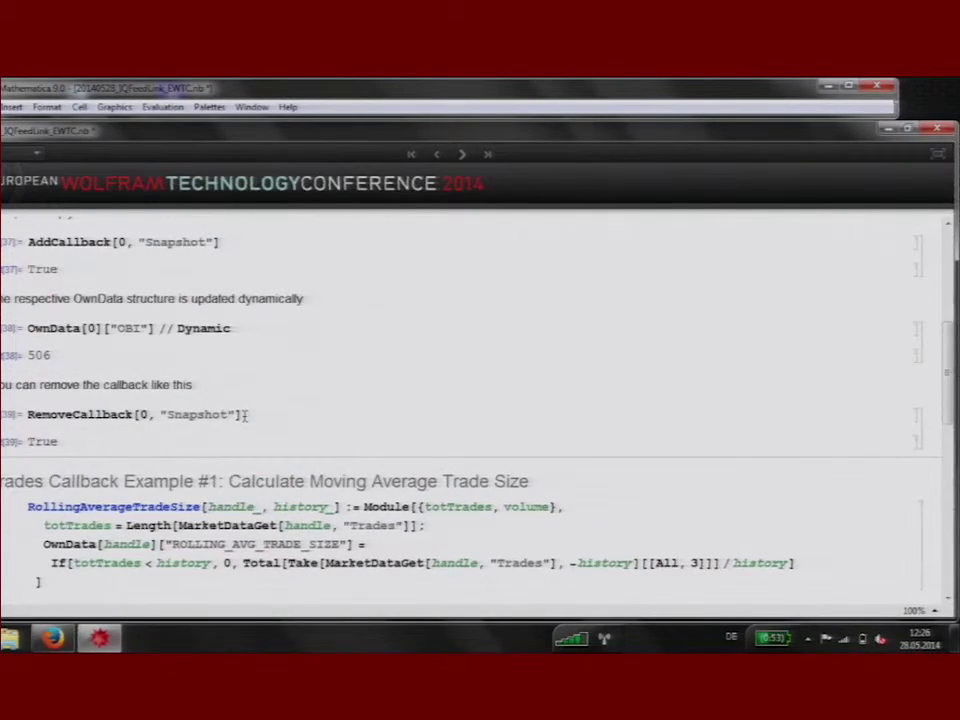
scroll(424, 395, down, 3)
scroll(424, 396, down, 2)
- Define the AverageTradeDuration function
scroll(428, 397, down, 3)
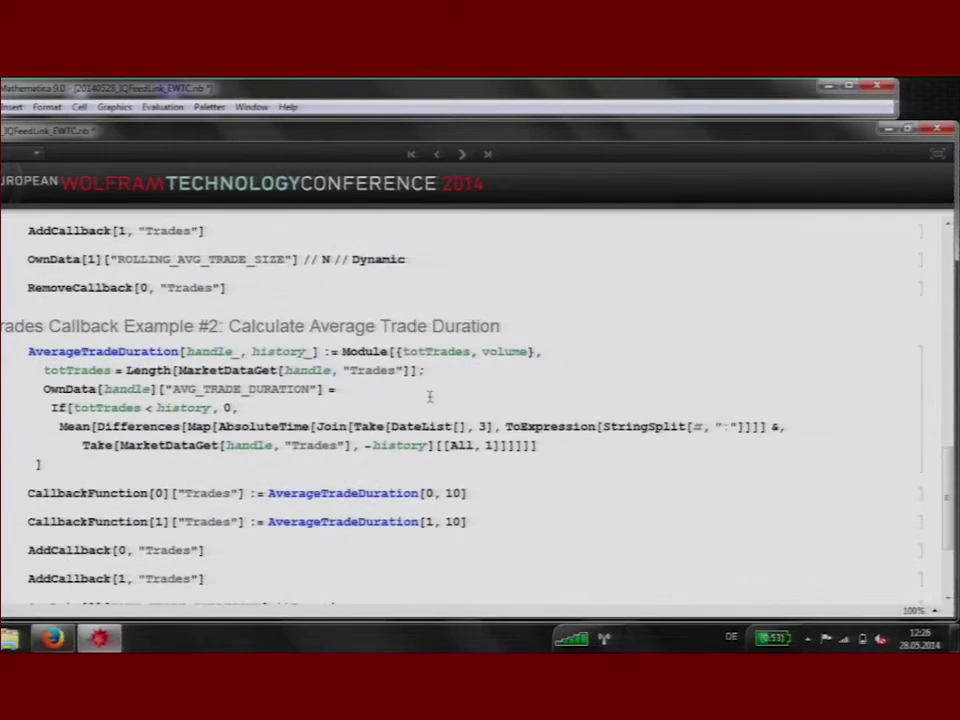
scroll(429, 397, down, 1)
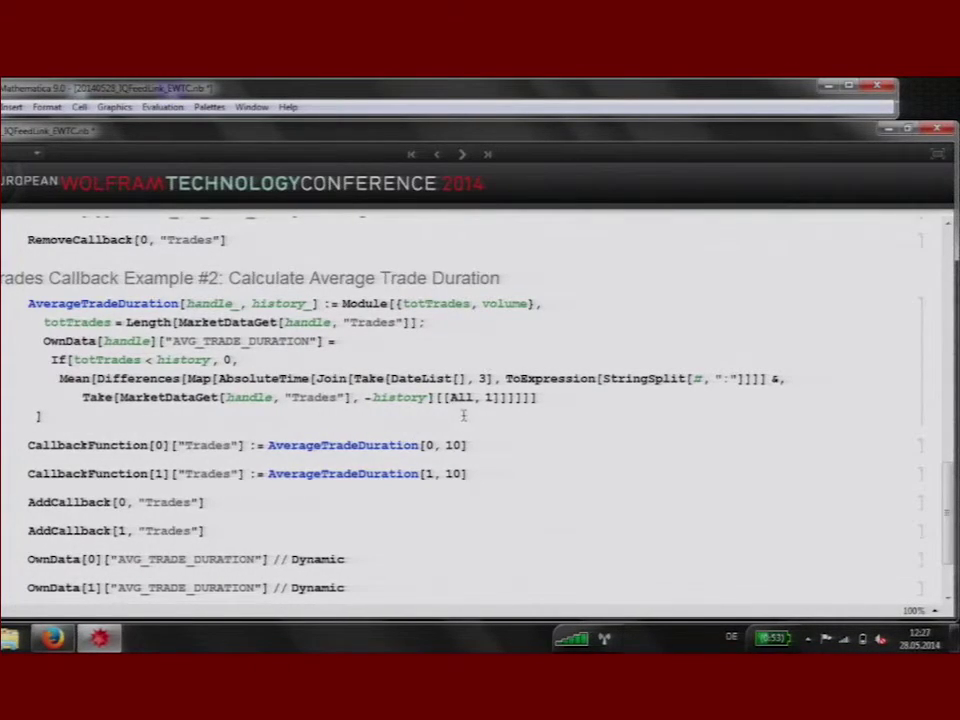
click(321, 341)
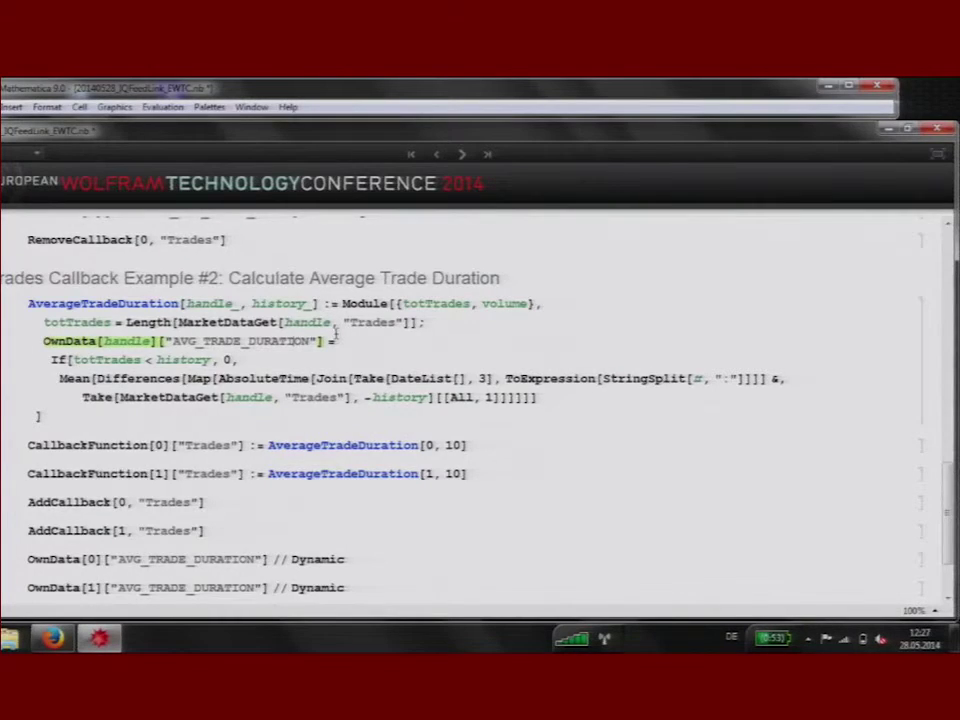
key(shift+Return)
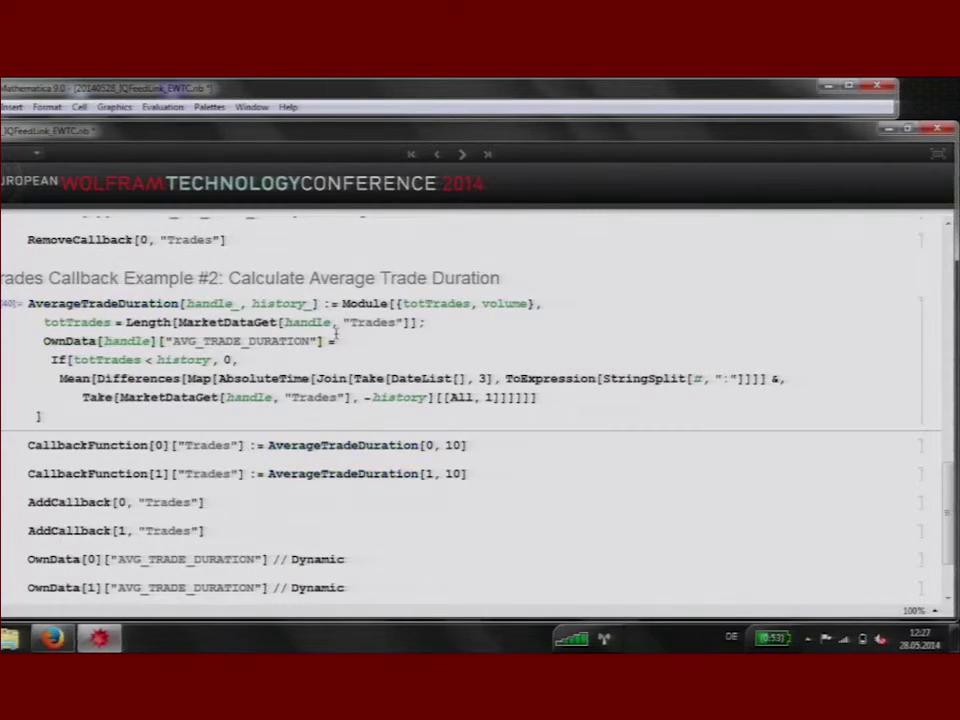
scroll(362, 345, down, 2)
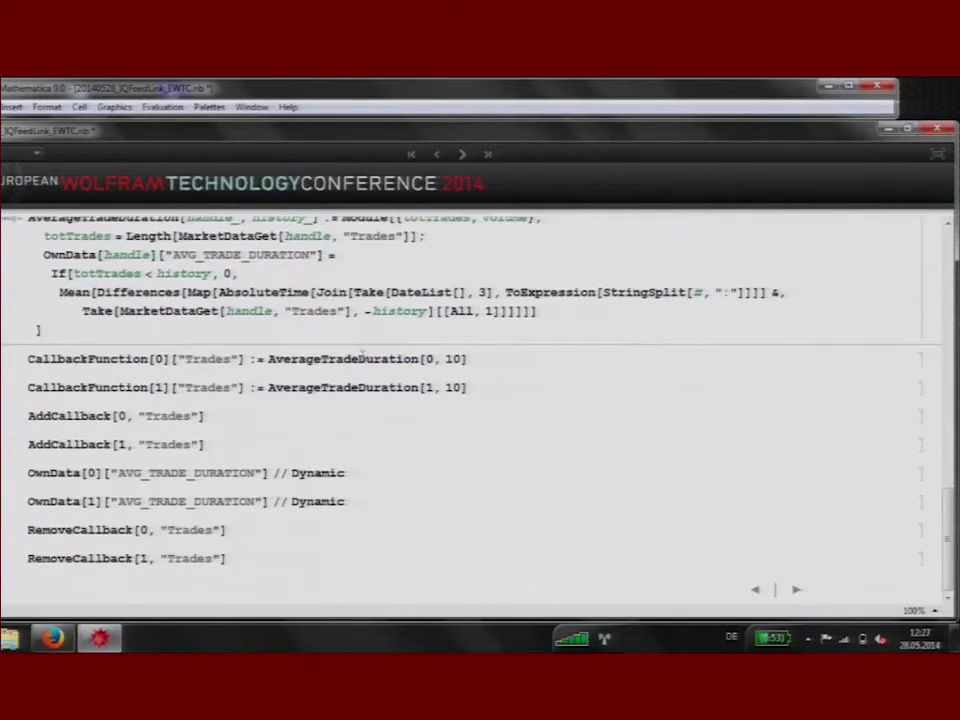
- Assign AverageTradeDuration as the Trades callback for subscriptions 0 and 1 and add both callbacks
click(353, 360)
key(shift+Return)
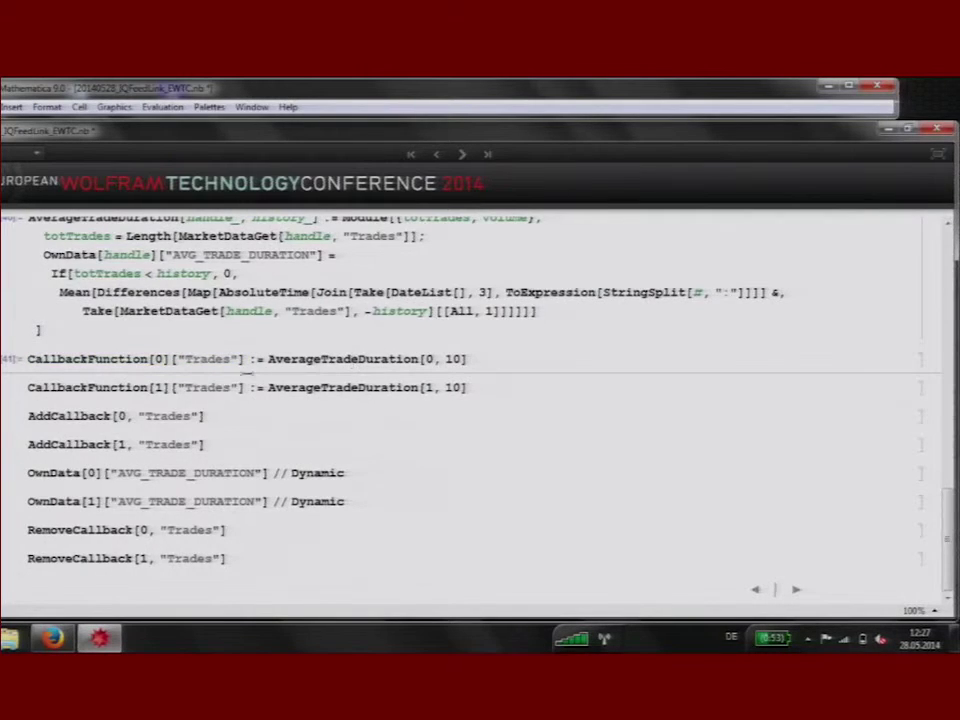
click(176, 391)
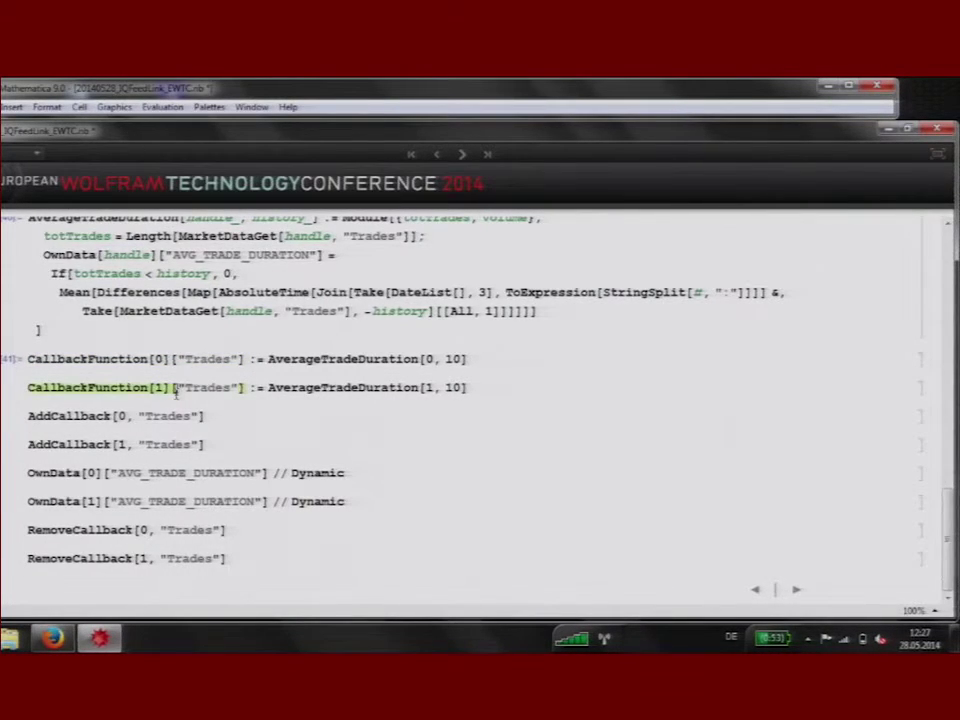
key(shift+Return)
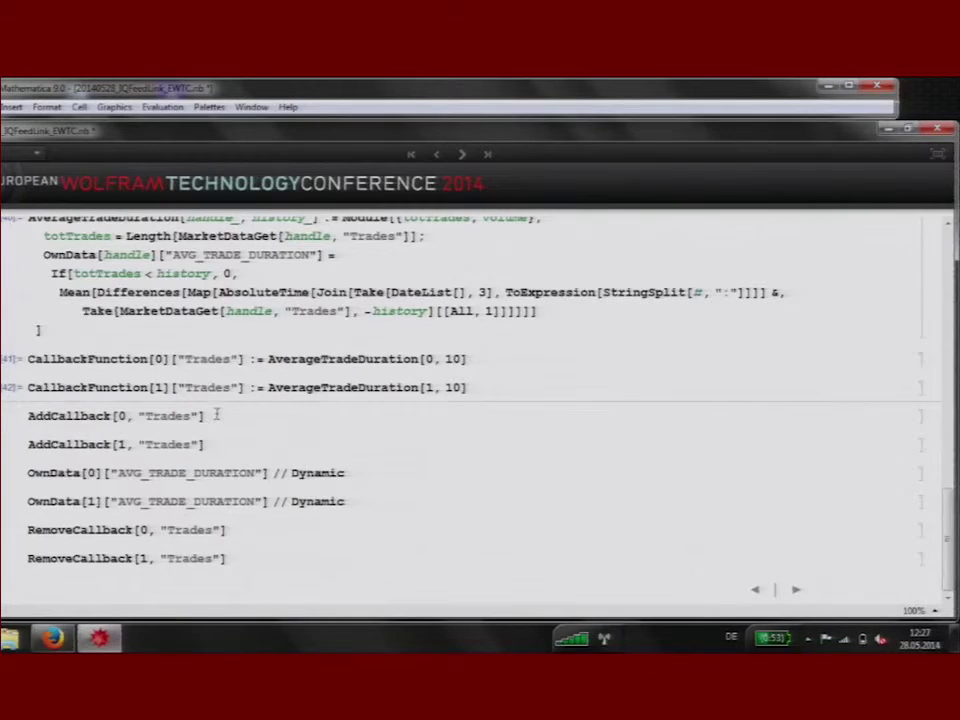
click(215, 413)
key(shift+Return)
key(shift+Return)
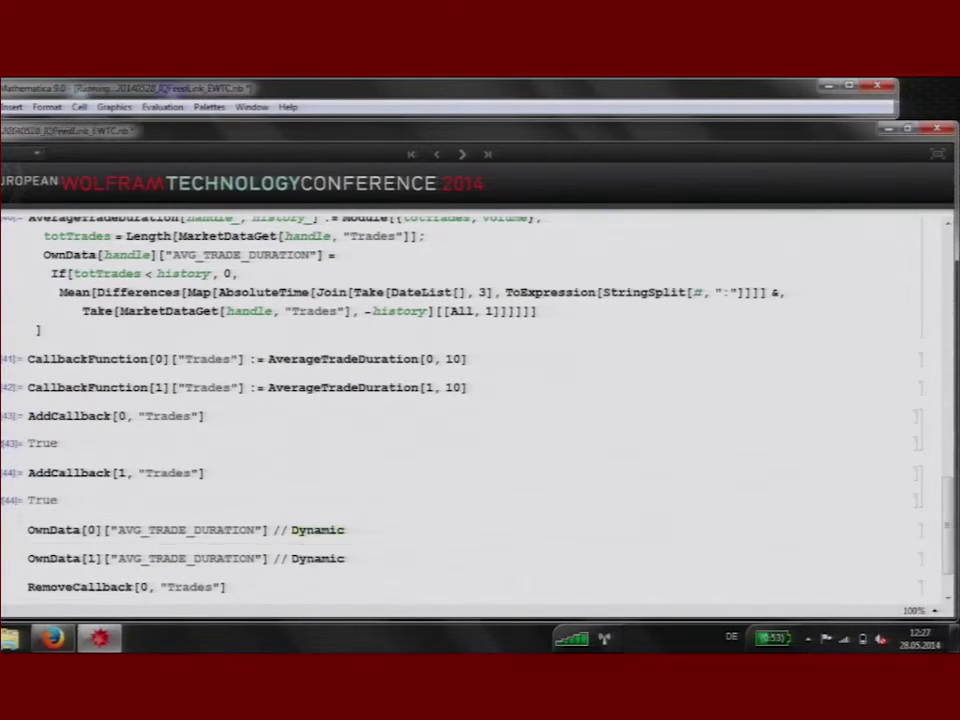
key(shift+Return)
key(shift+Return)
- Remove the Trades callbacks from subscriptions 0 and 1
scroll(493, 533, down, 1)
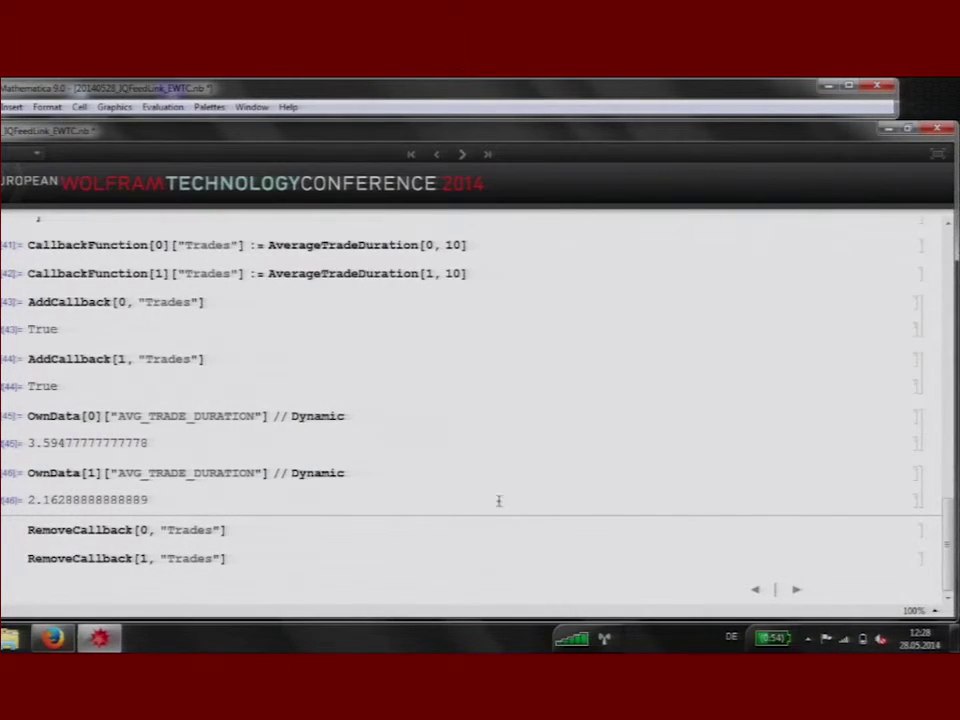
click(350, 528)
key(shift+Return)
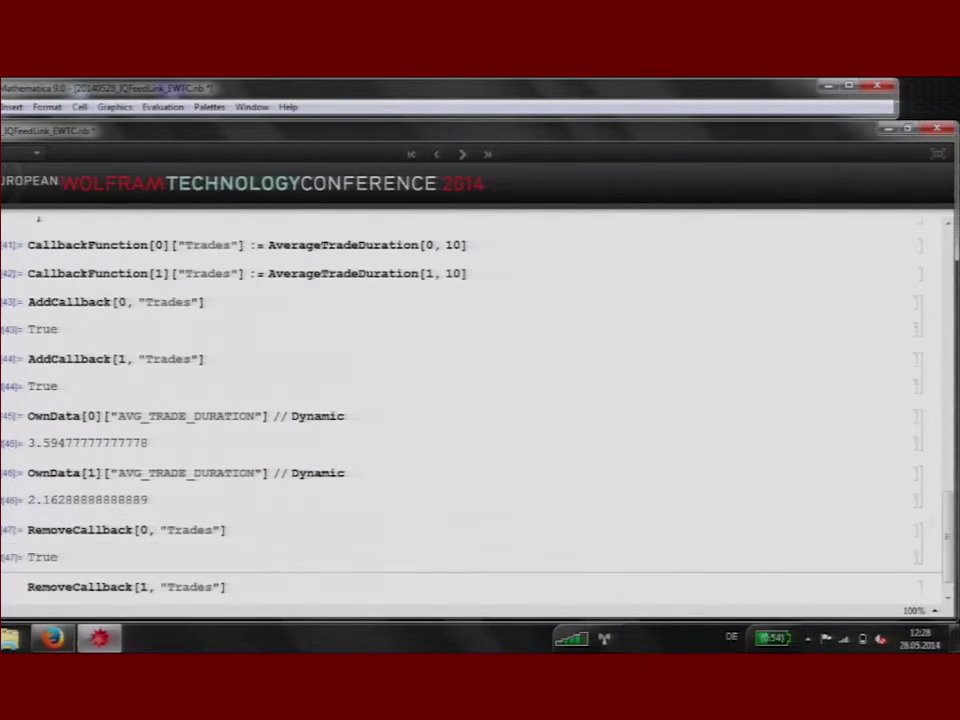
key(shift+Return)
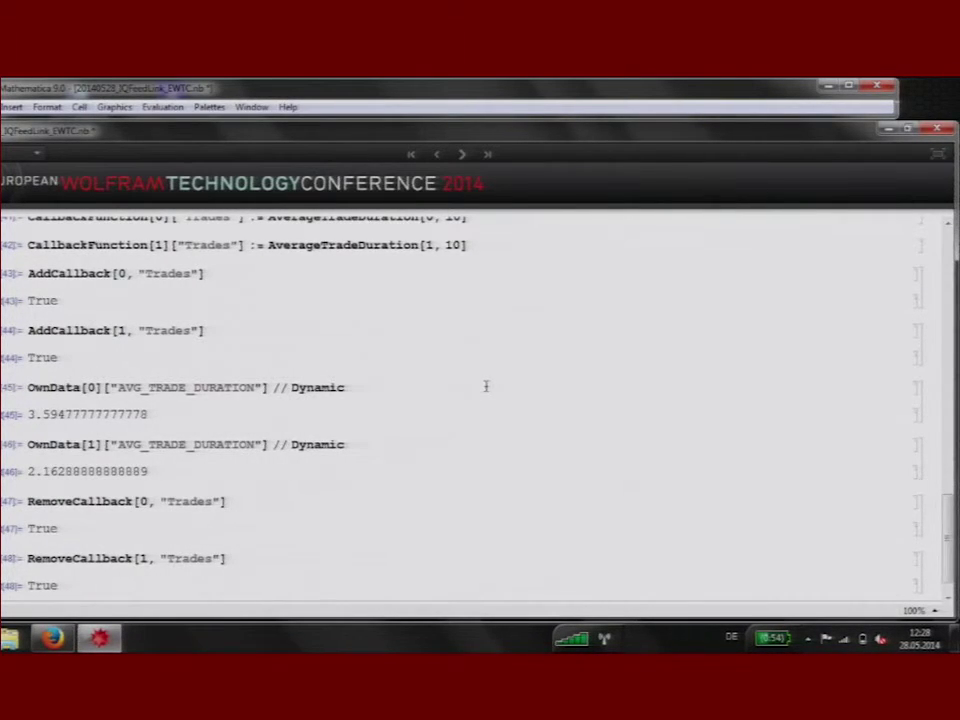
- Stop all subscriptions, disconnect from IQFeed, and move to the Outlook slide
click(463, 155)
click(467, 305)
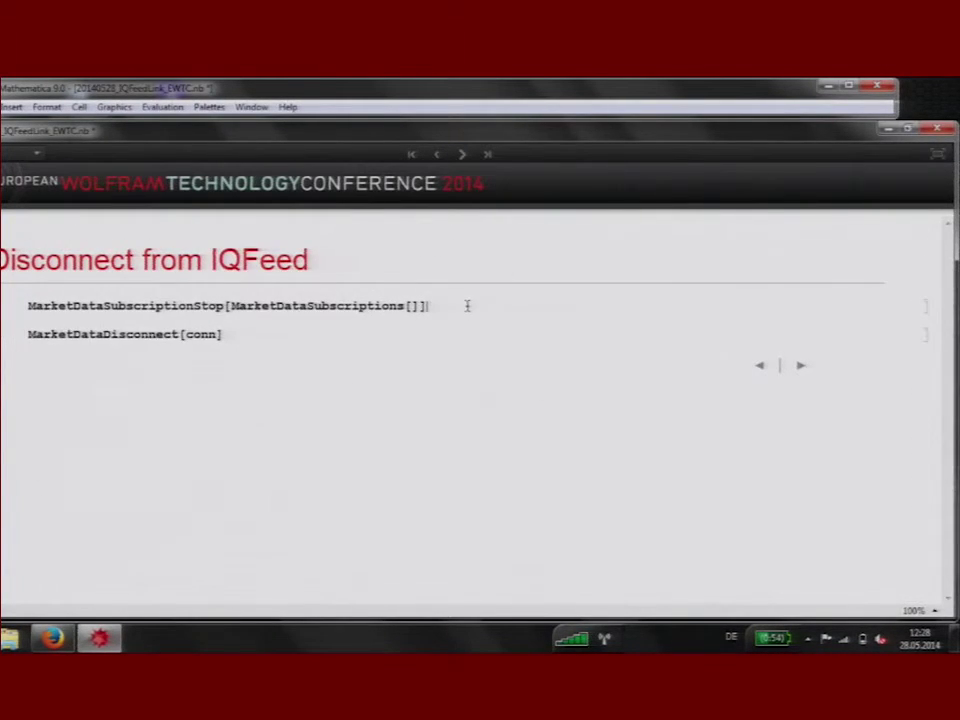
key(shift+Return)
key(shift+Return)
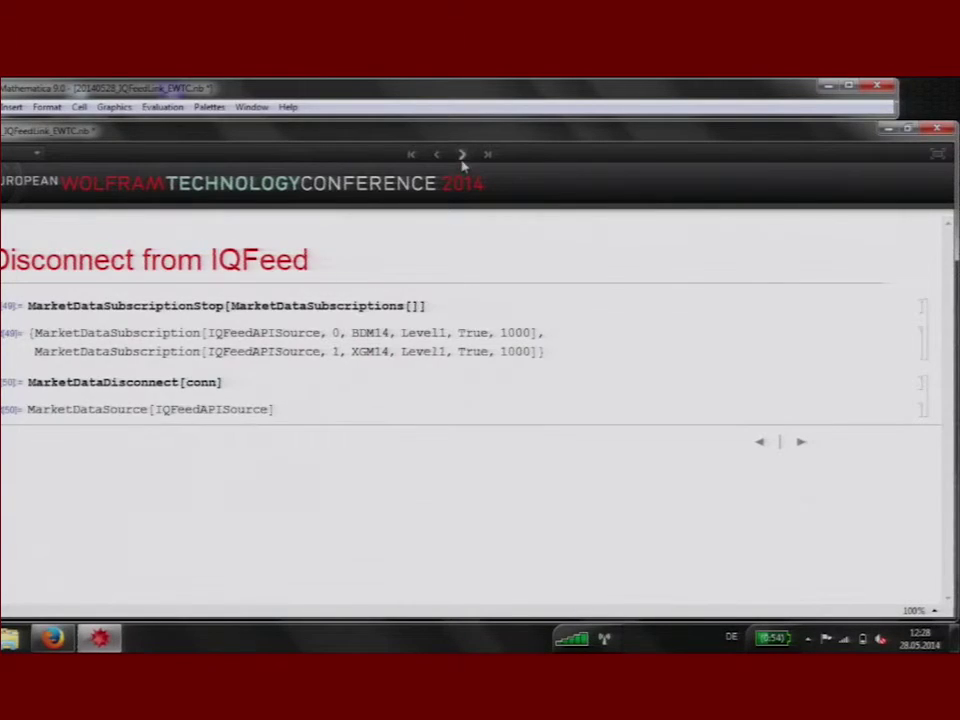
click(462, 157)
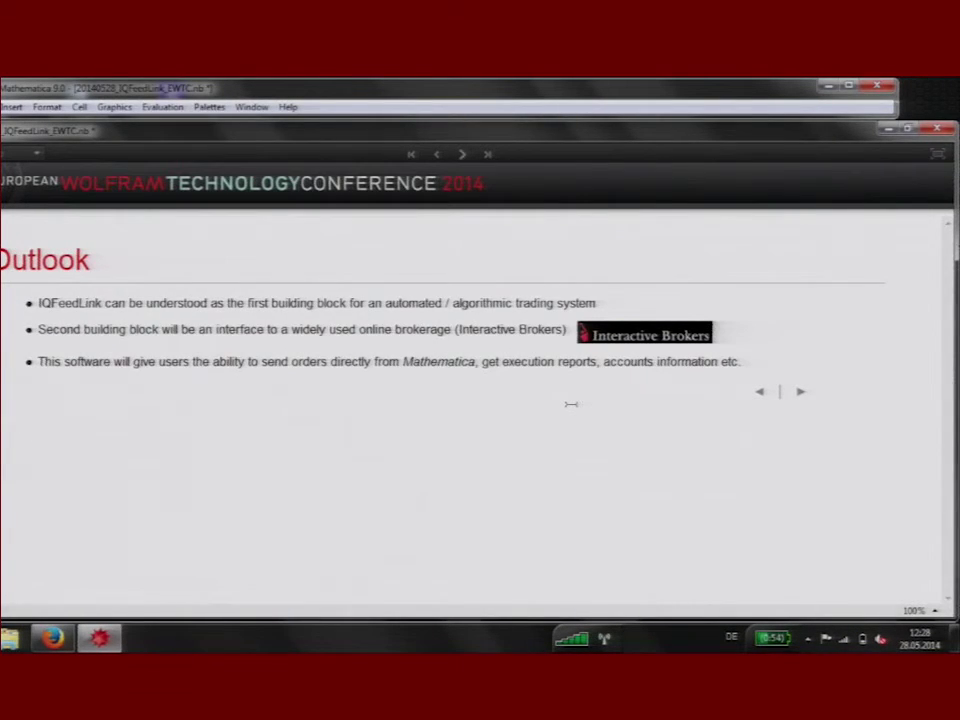